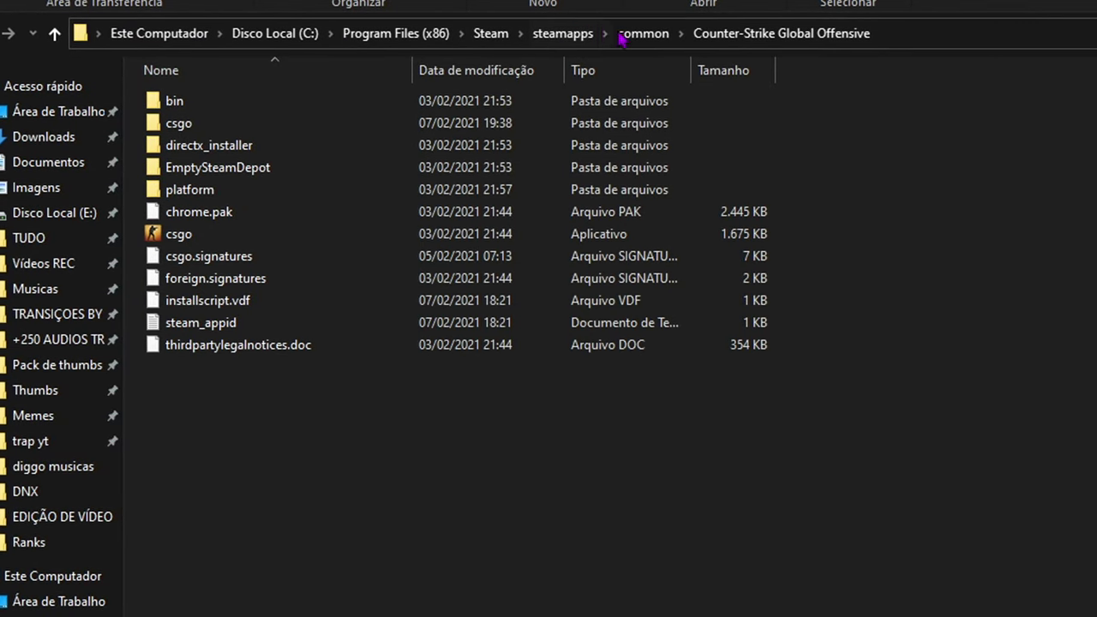
Go from the Counter-Strike Global Offensive folder up to the Steam folder and open its userdata folder.
left_click(587, 34)
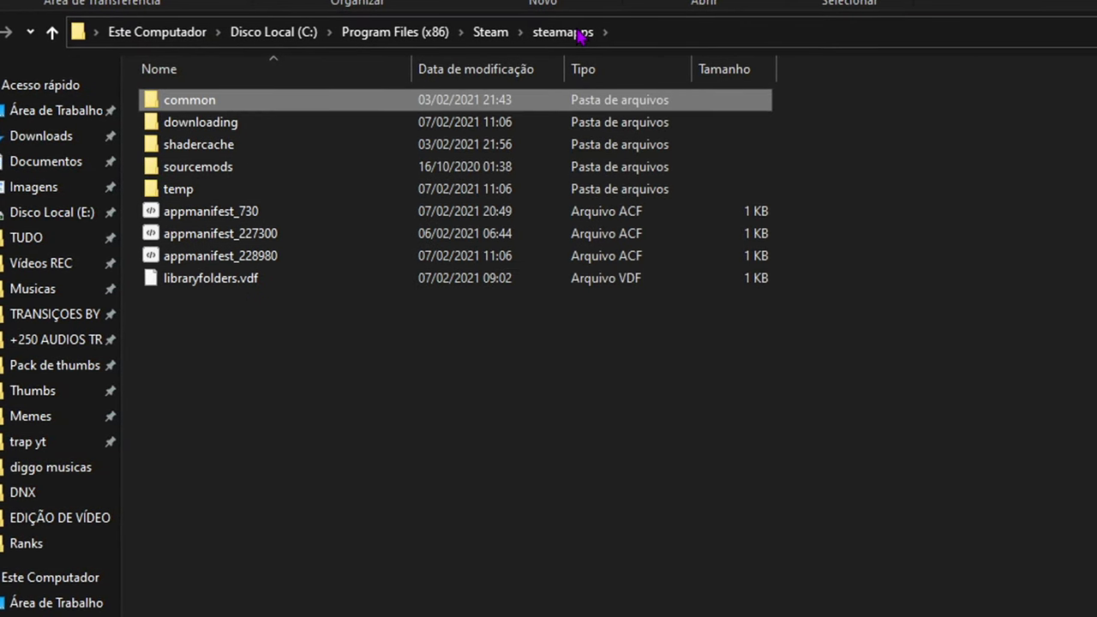
left_click(501, 32)
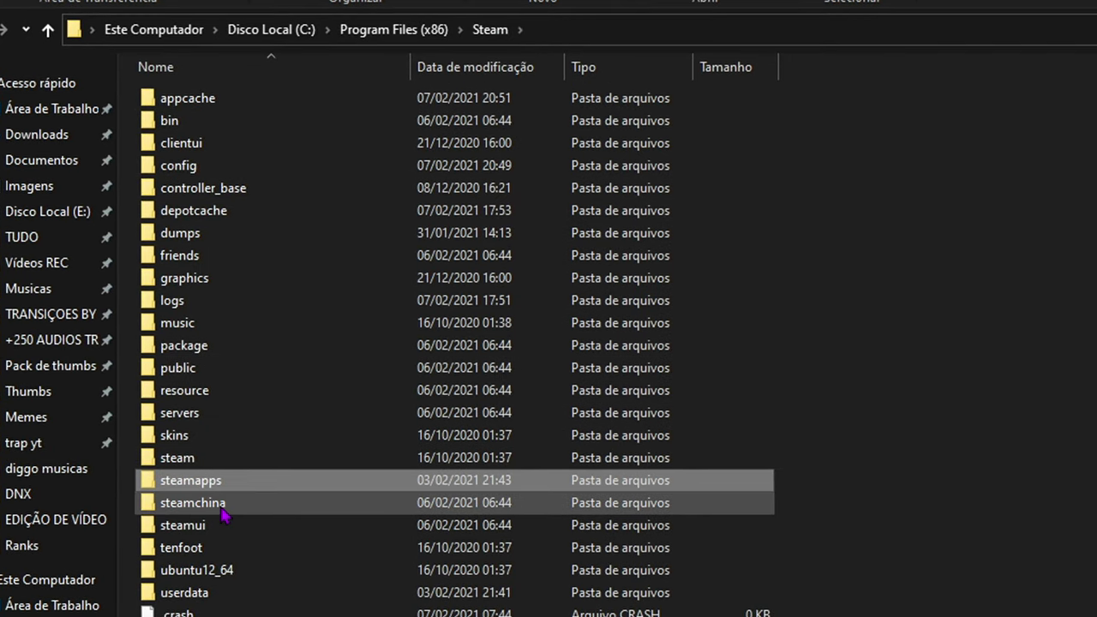
double_click(202, 592)
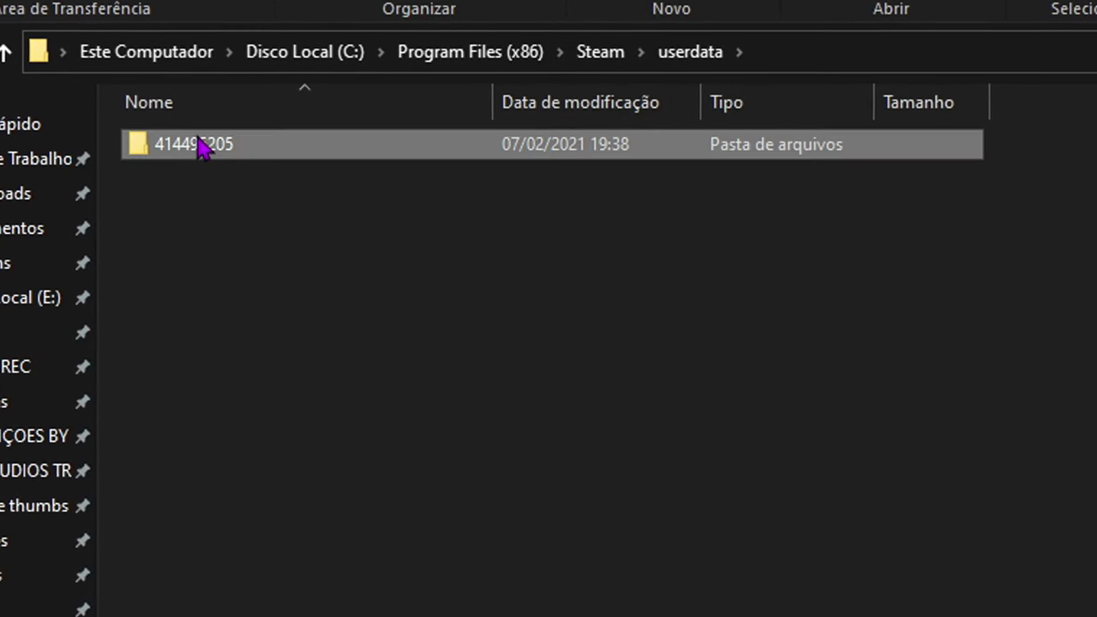
Examine the contents of the account folder inside userdata, including its 730 folder.
double_click(202, 147)
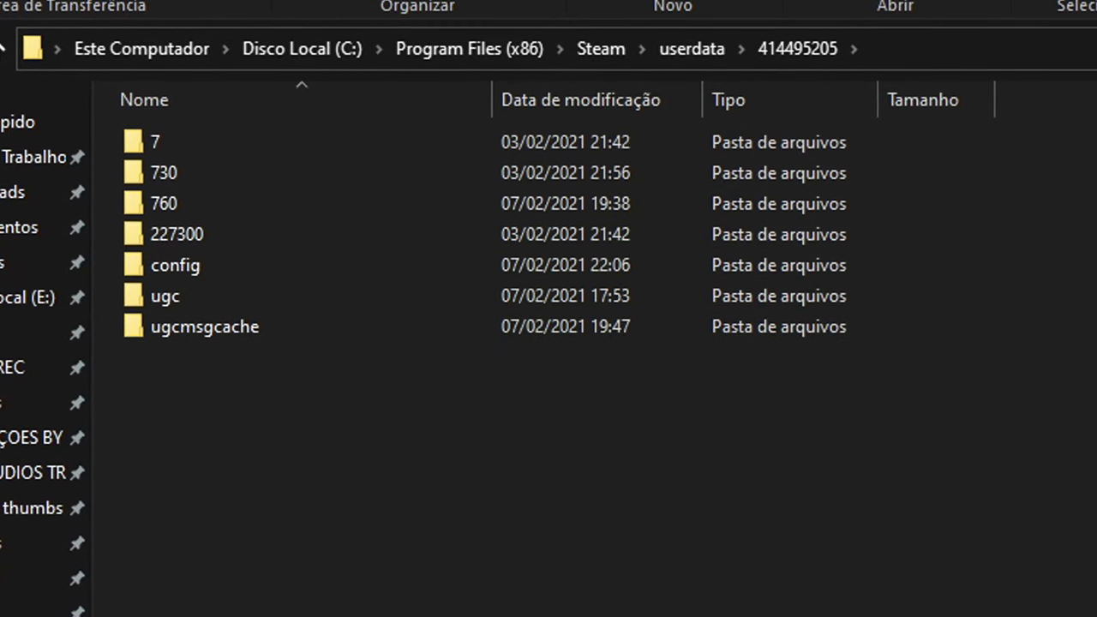
key("alt+Left")
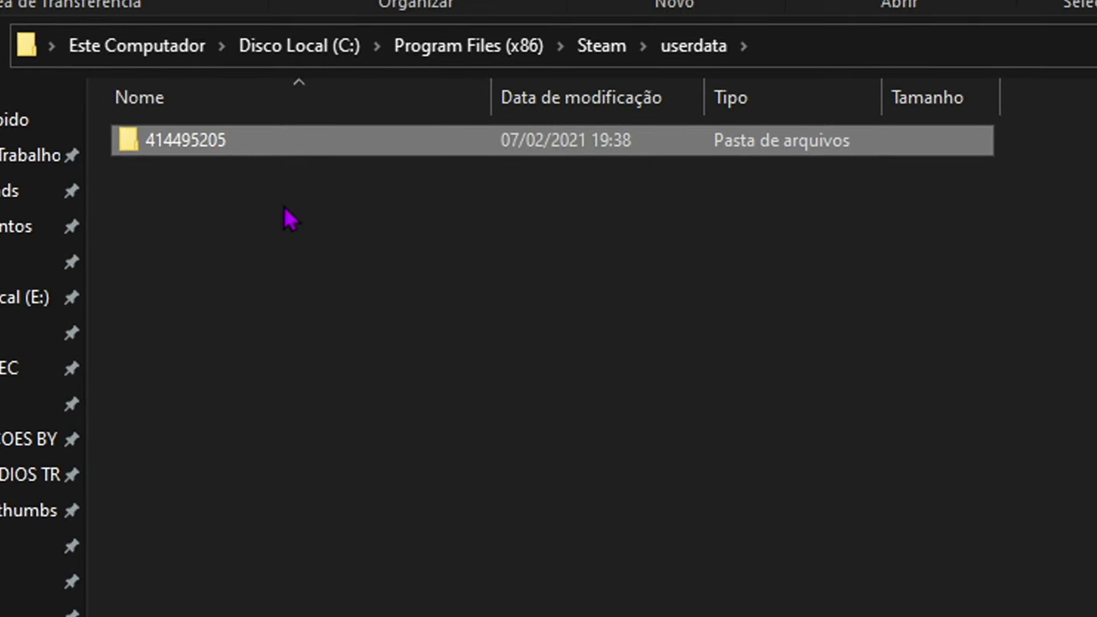
double_click(189, 150)
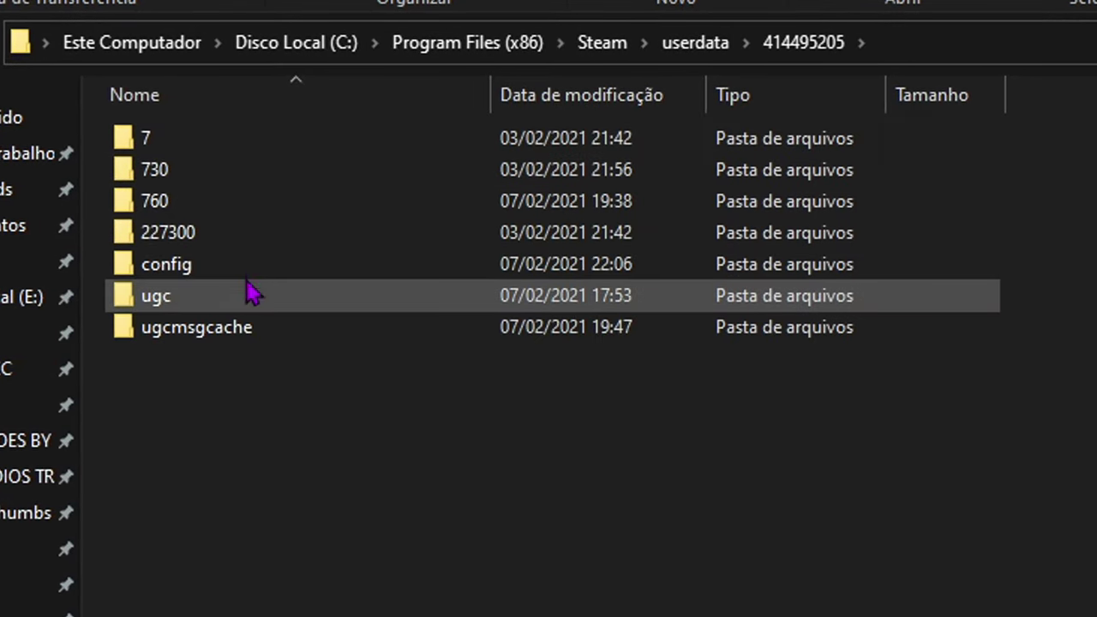
key("alt+Left")
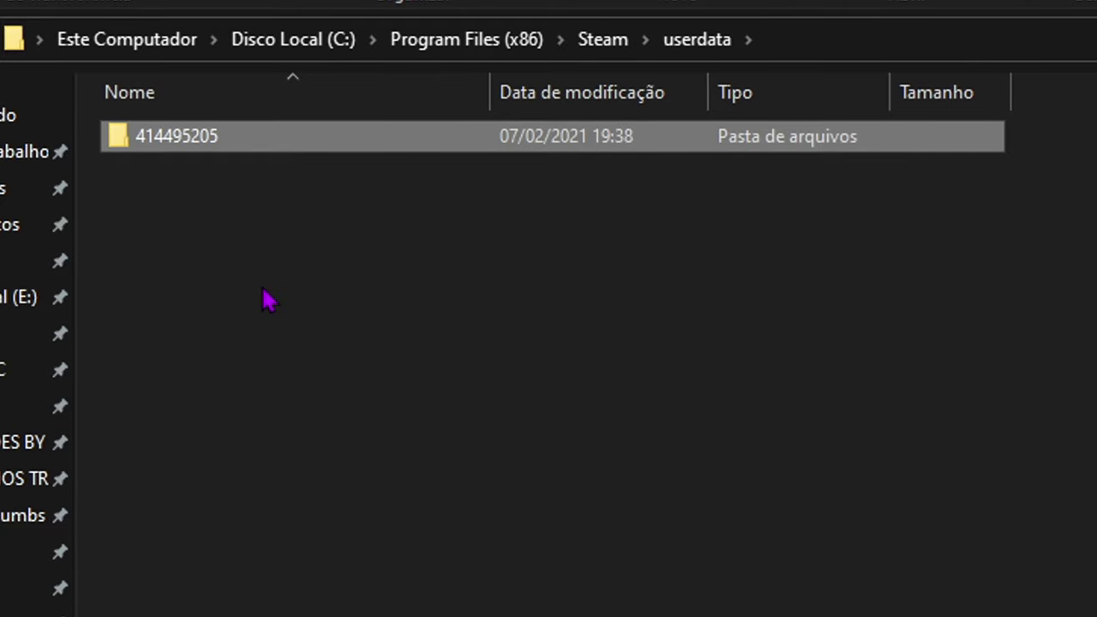
left_click(224, 228)
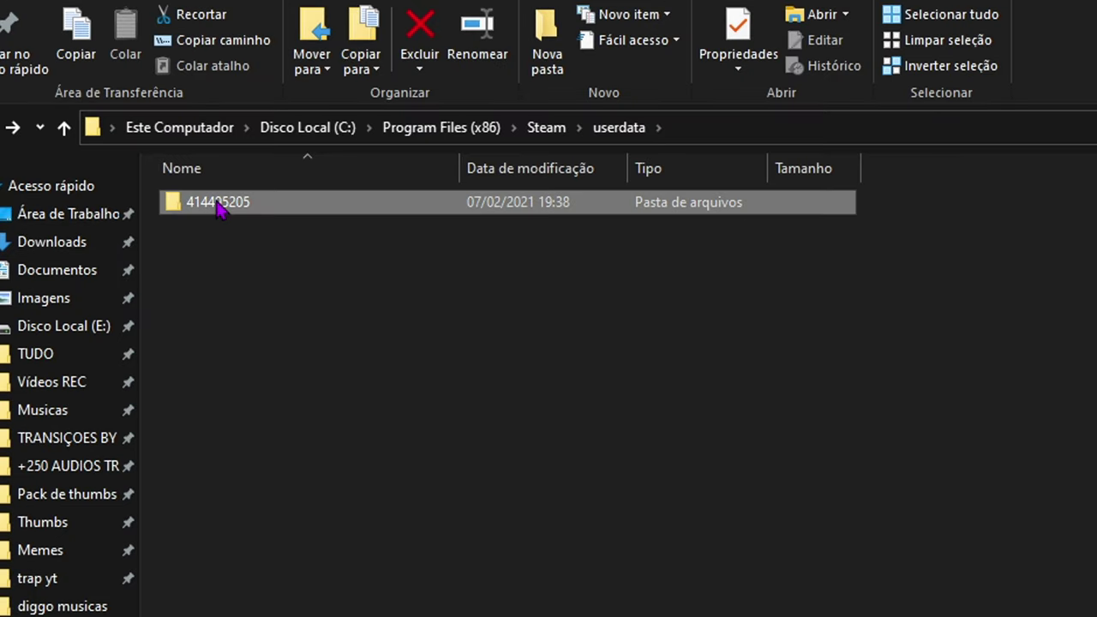
double_click(219, 203)
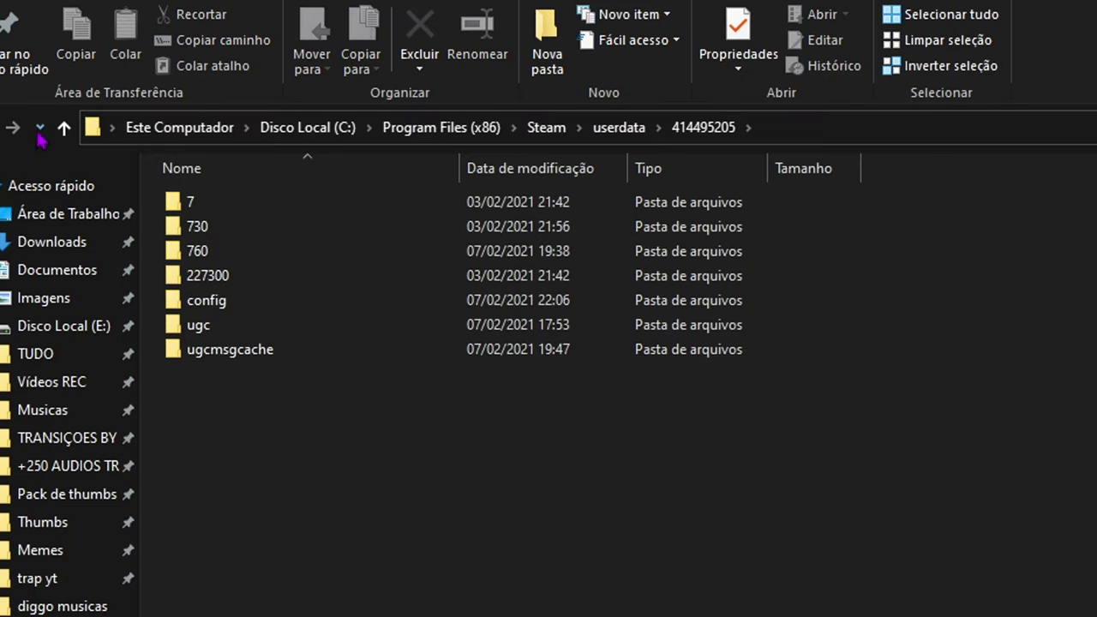
left_click(63, 127)
double_click(254, 207)
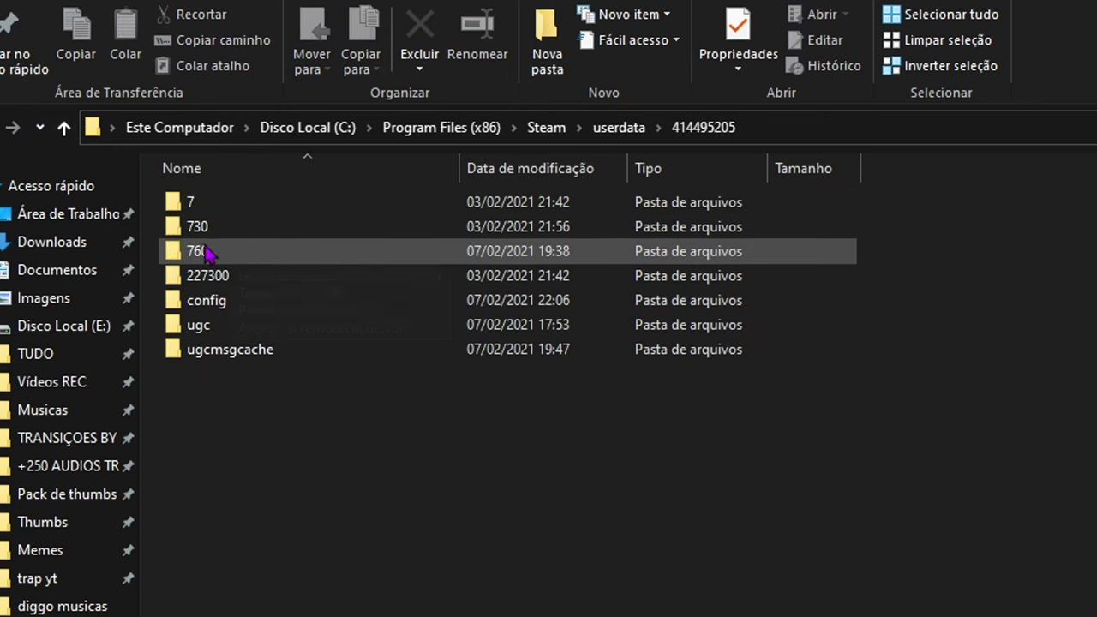
left_click(208, 240)
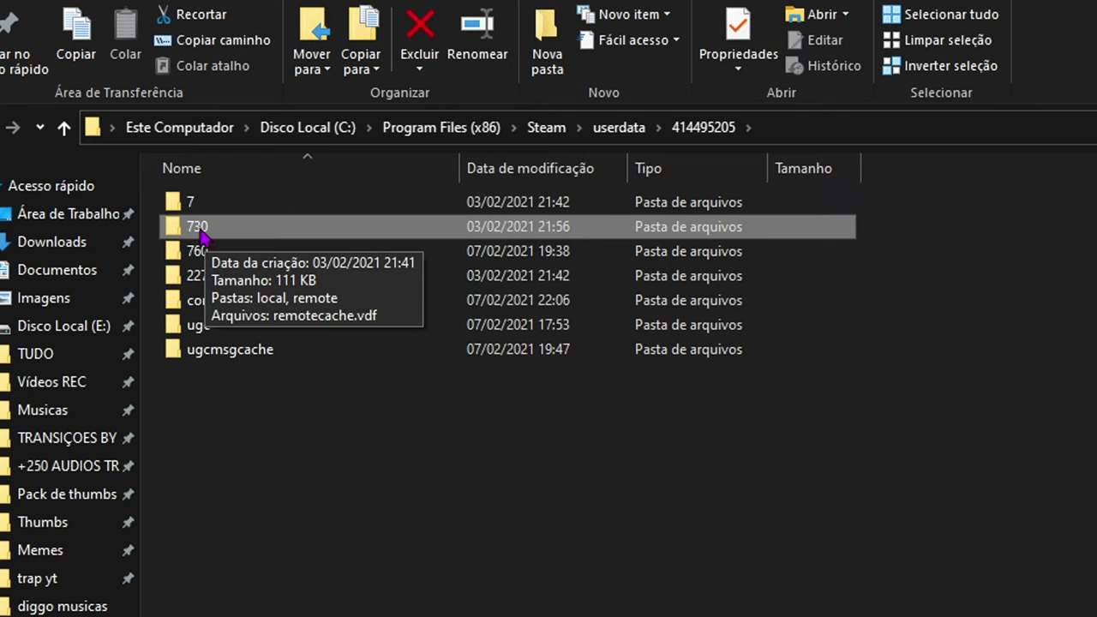
Delete the account folder from Steam's userdata folder.
key("alt+Up")
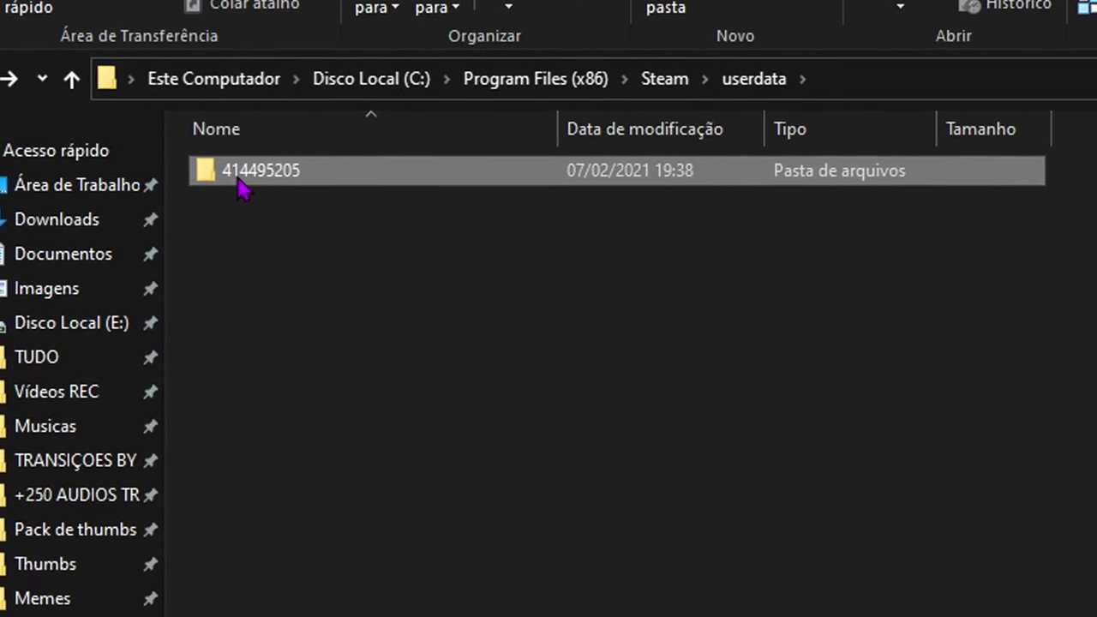
key("shift+Delete")
key("Return")
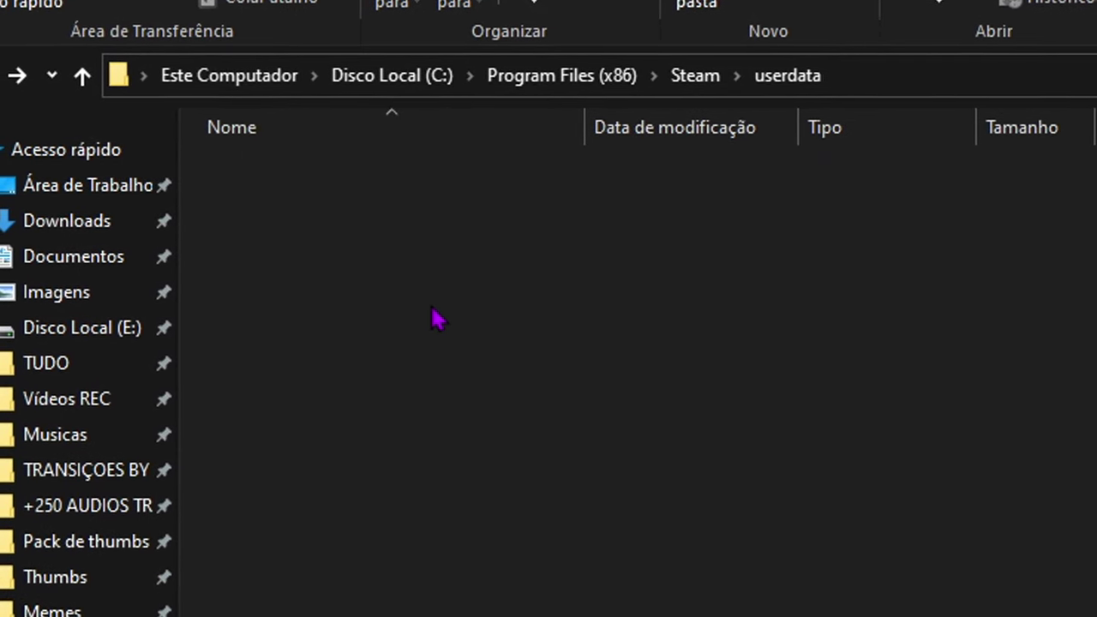
left_click_drag(317, 281, 969, 568)
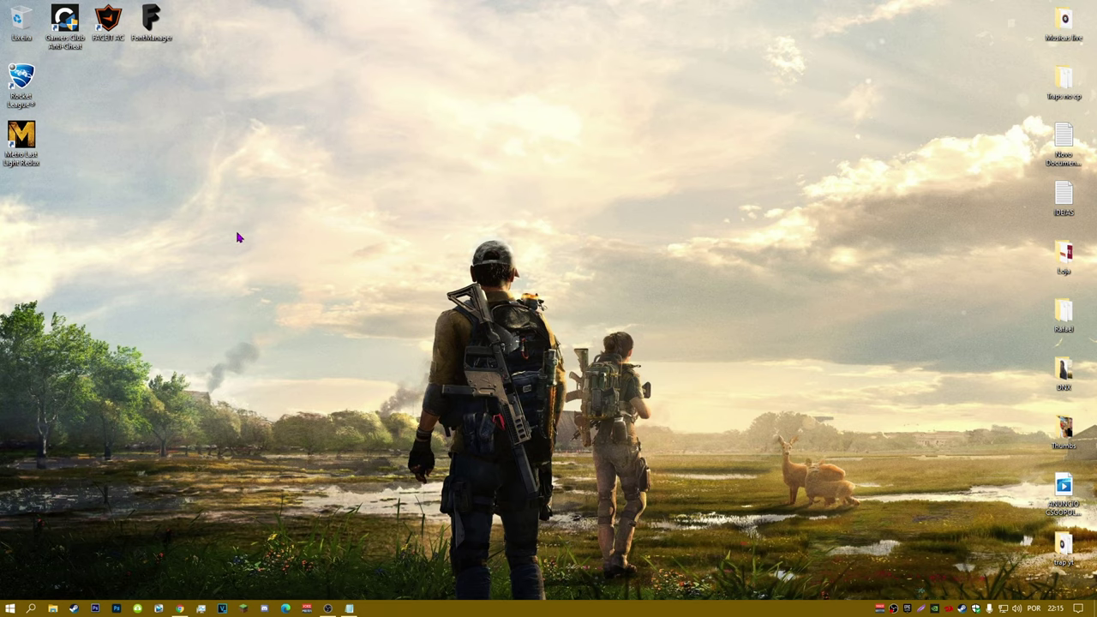
right_click(239, 238)
left_click(324, 266)
right_click(354, 262)
left_click(369, 286)
Open the Windows Temp folder by running the command temp.
key("super+r")
left_click_drag(151, 477, 323, 260)
left_click_drag(241, 267, 567, 146)
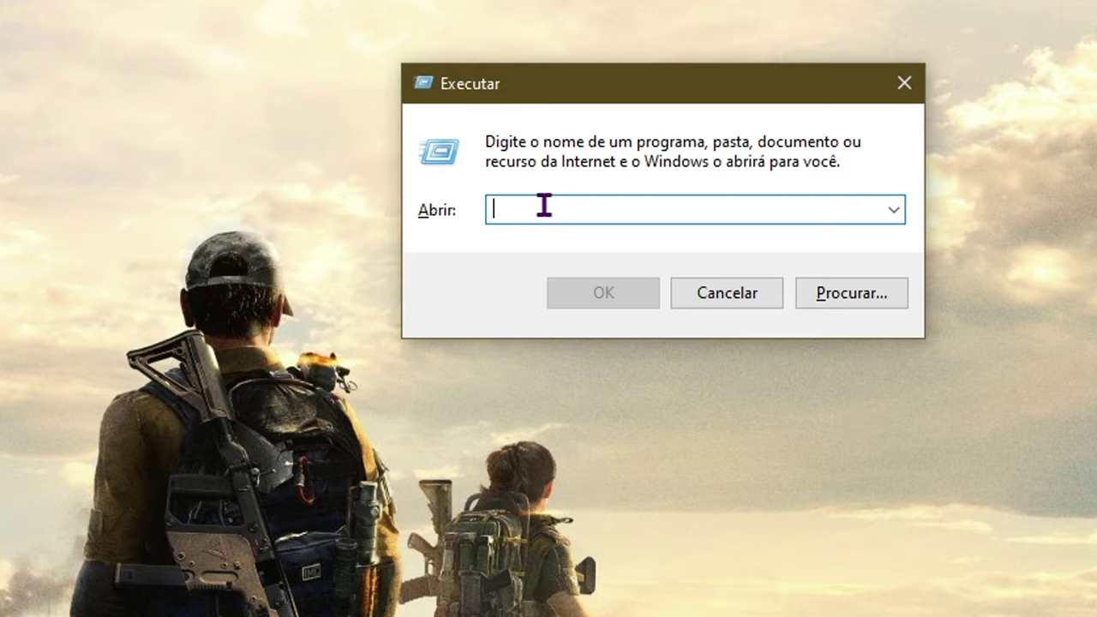
type("temp")
key("Return")
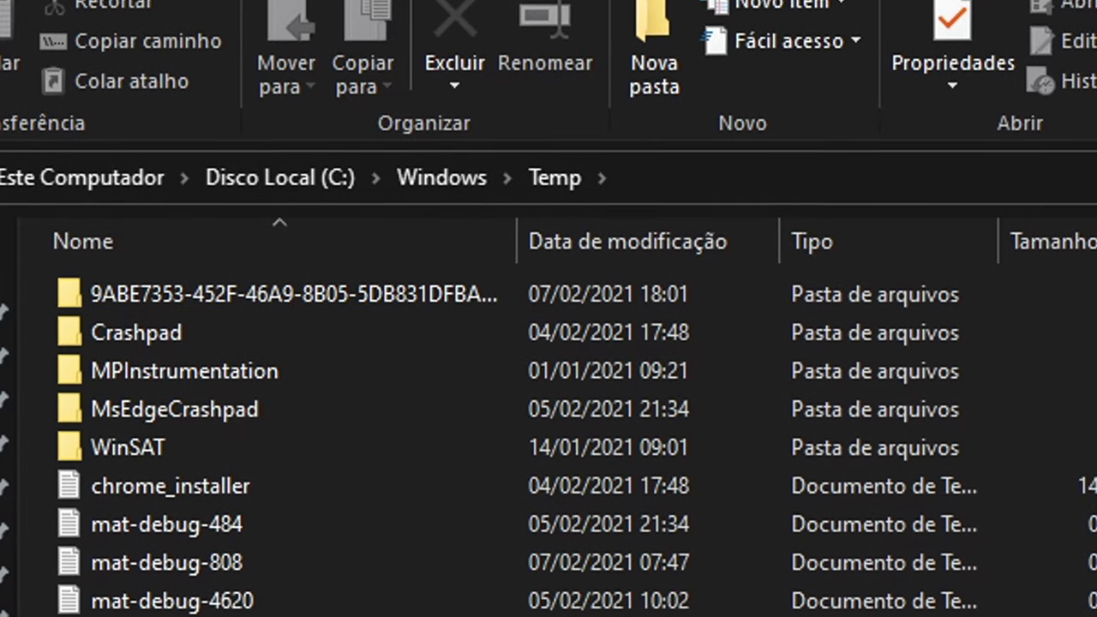
Delete everything in the Windows Temp folder, skipping the protected WinSAT folder, and close the window.
left_click_drag(572, 616, 509, 306)
left_click_drag(510, 221, 512, 225)
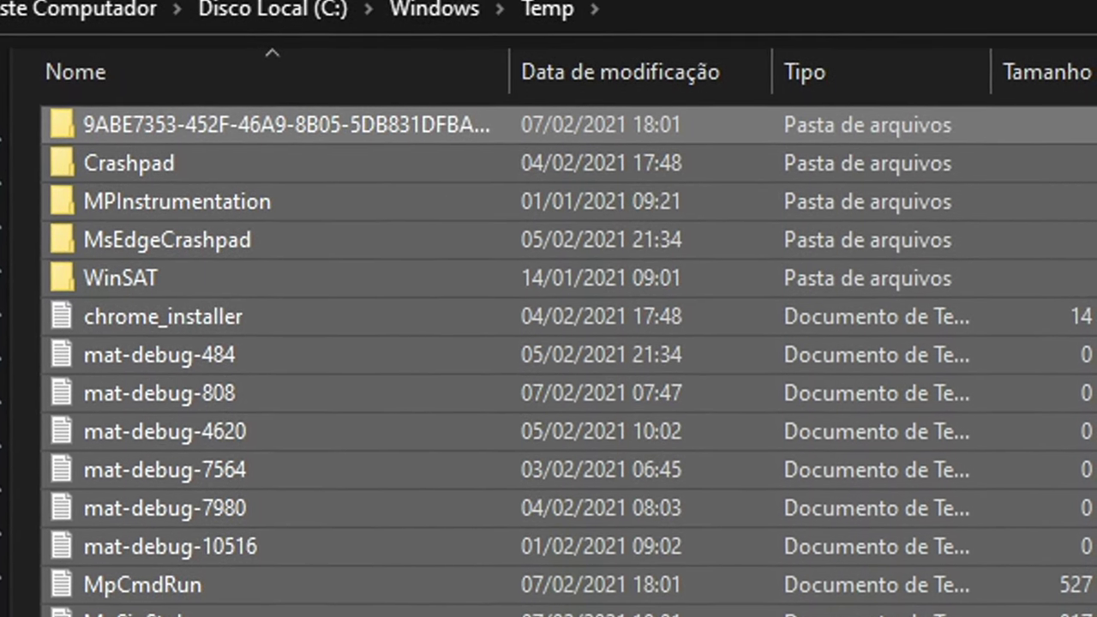
key("Delete")
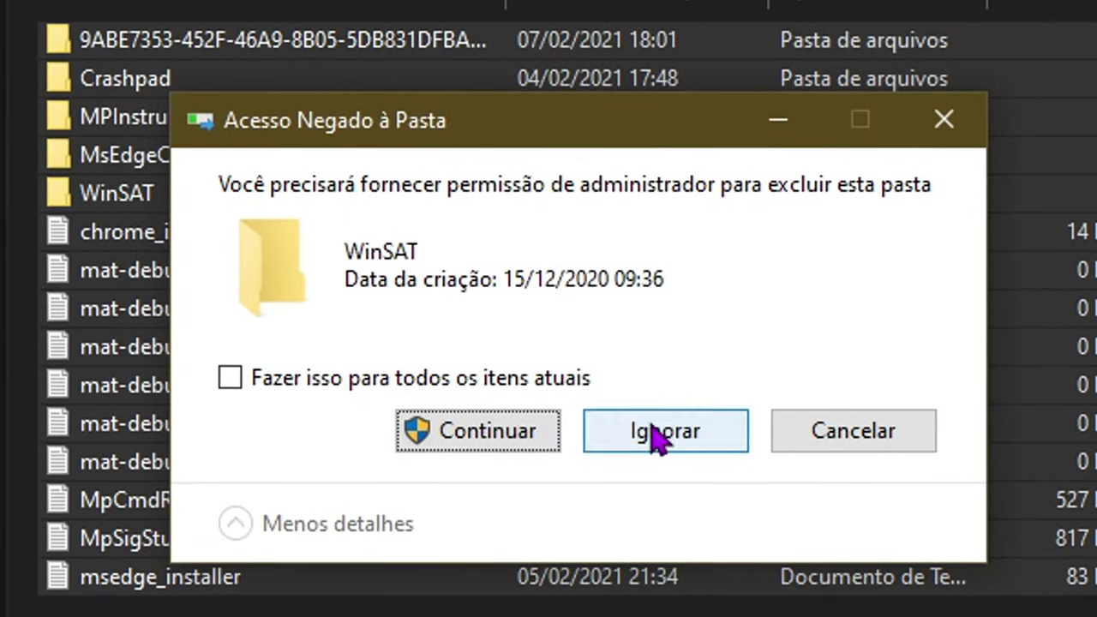
left_click(677, 487)
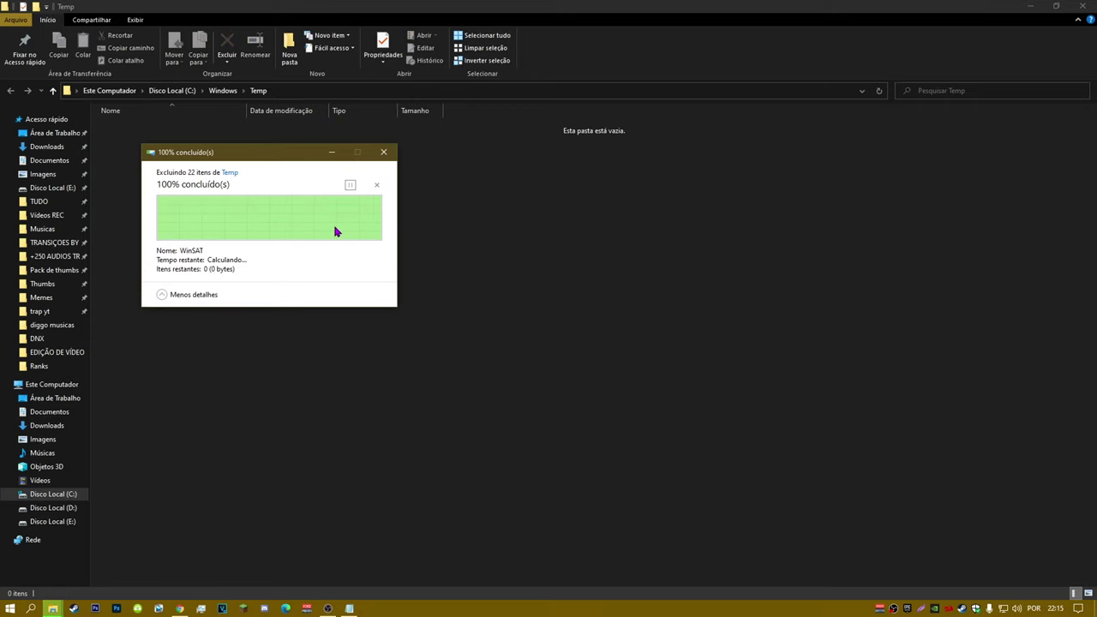
left_click(1082, 7)
right_click(408, 240)
left_click(429, 265)
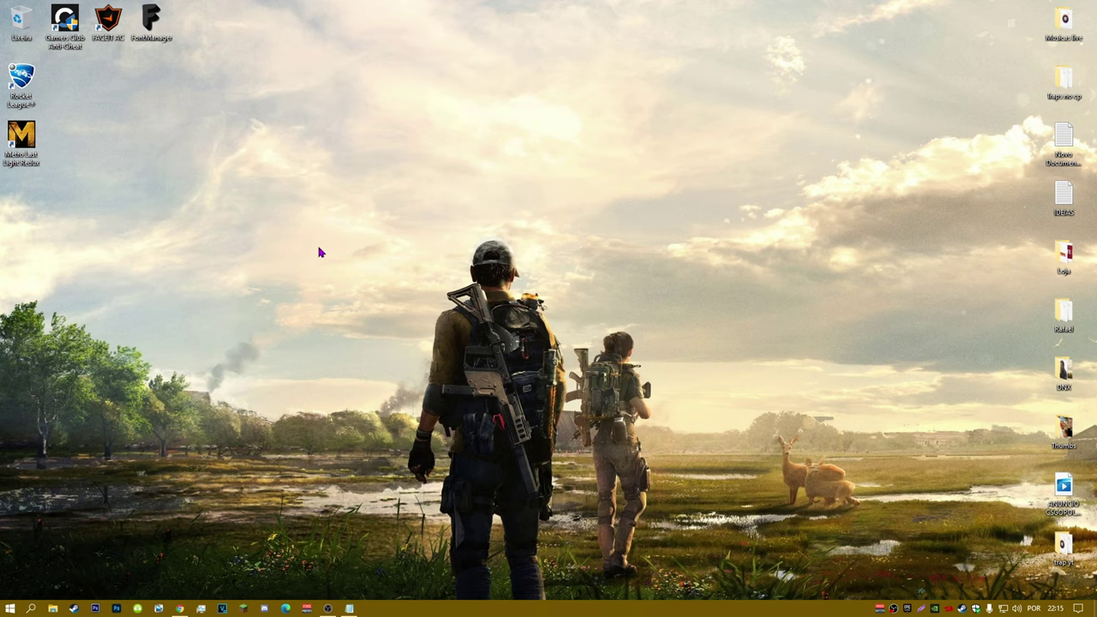
Open the user's local Temp folder by running the command %temp%.
key("super+r")
left_click_drag(169, 482, 346, 302)
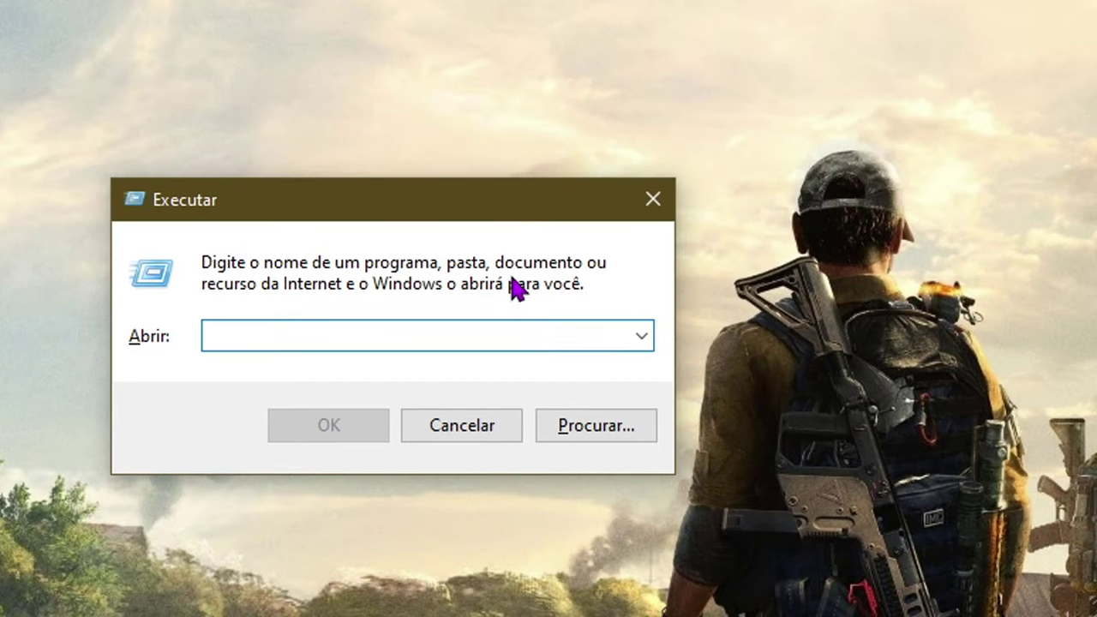
type("%temp%")
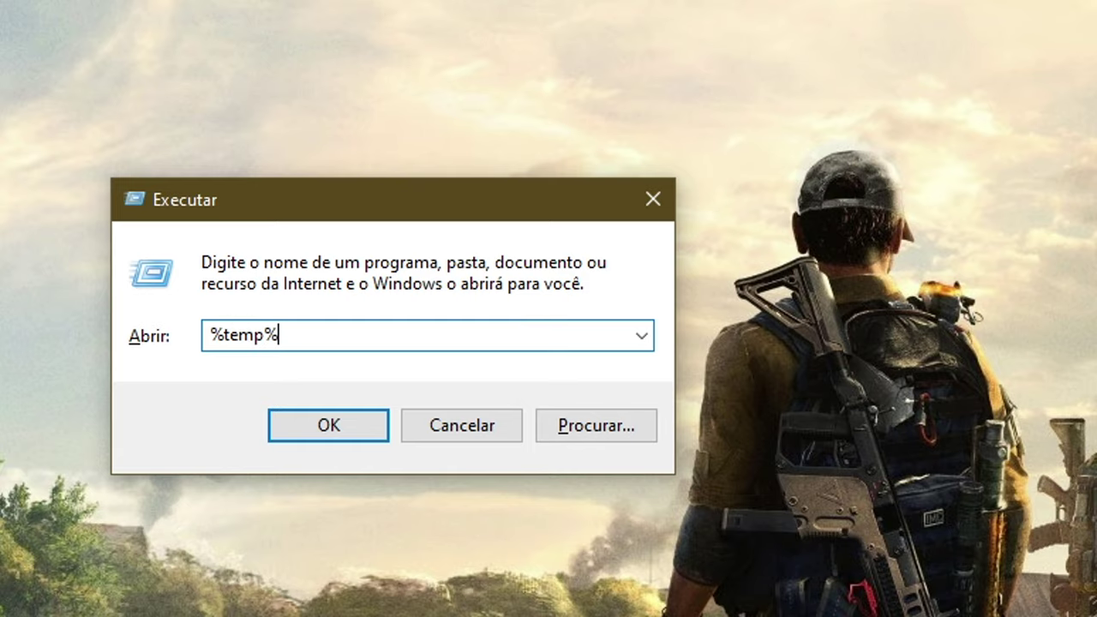
key("Return")
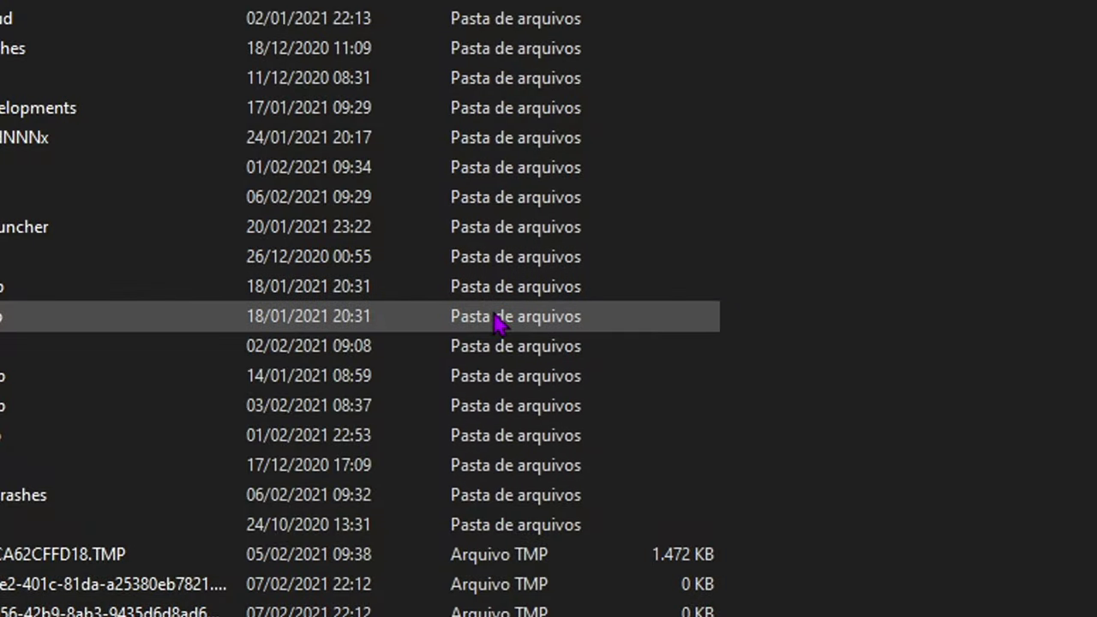
scroll(712, 295, "up", 4)
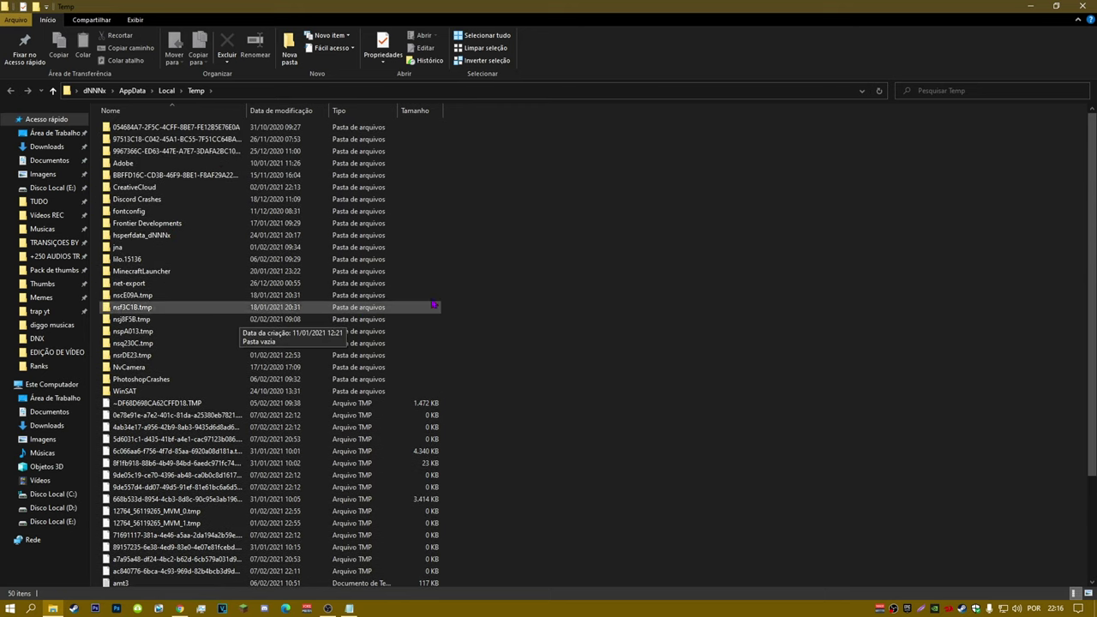
Permanently delete all files and folders in the user's local Temp folder.
key("ctrl+a")
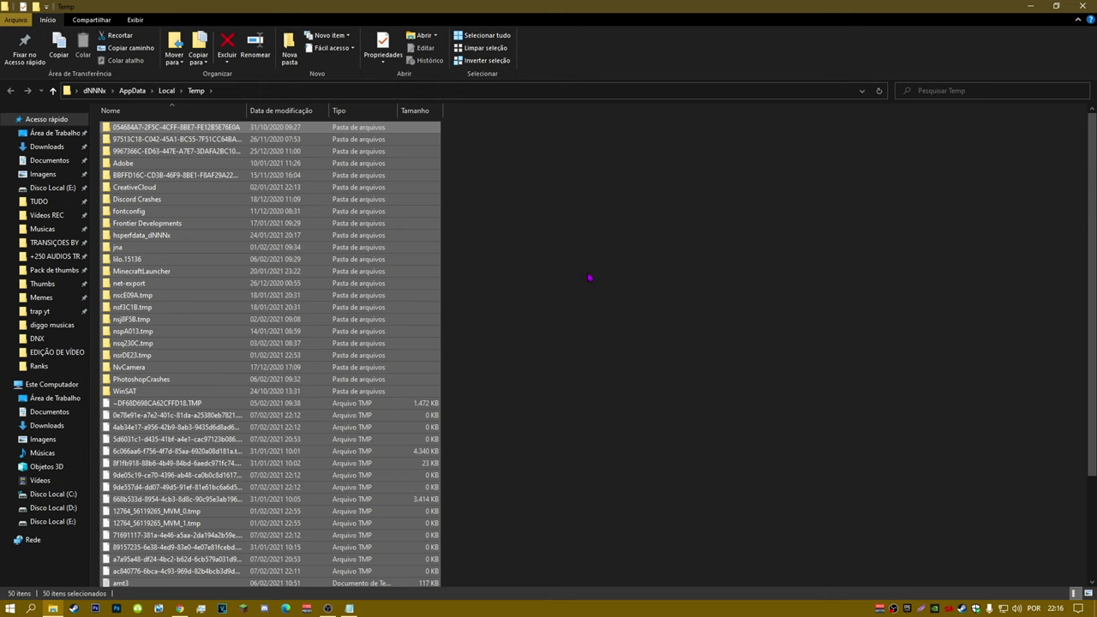
key("shift+Delete")
key("Return")
left_click(524, 252)
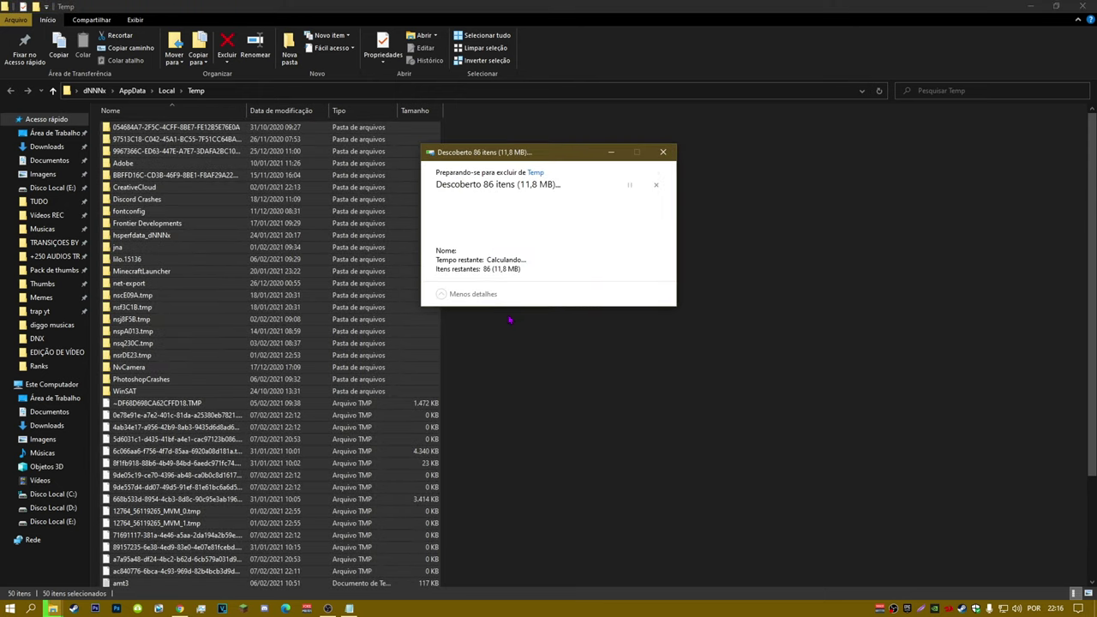
left_click(489, 280)
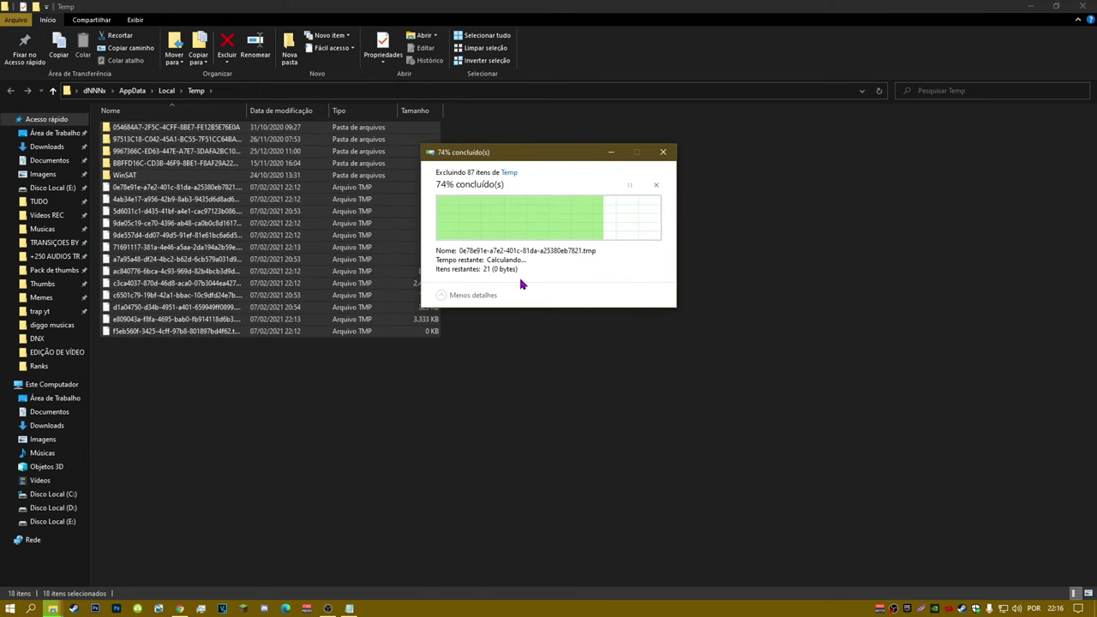
Skip the temporary files in use by Google Chrome, applying the choice to all current items.
left_click(514, 275)
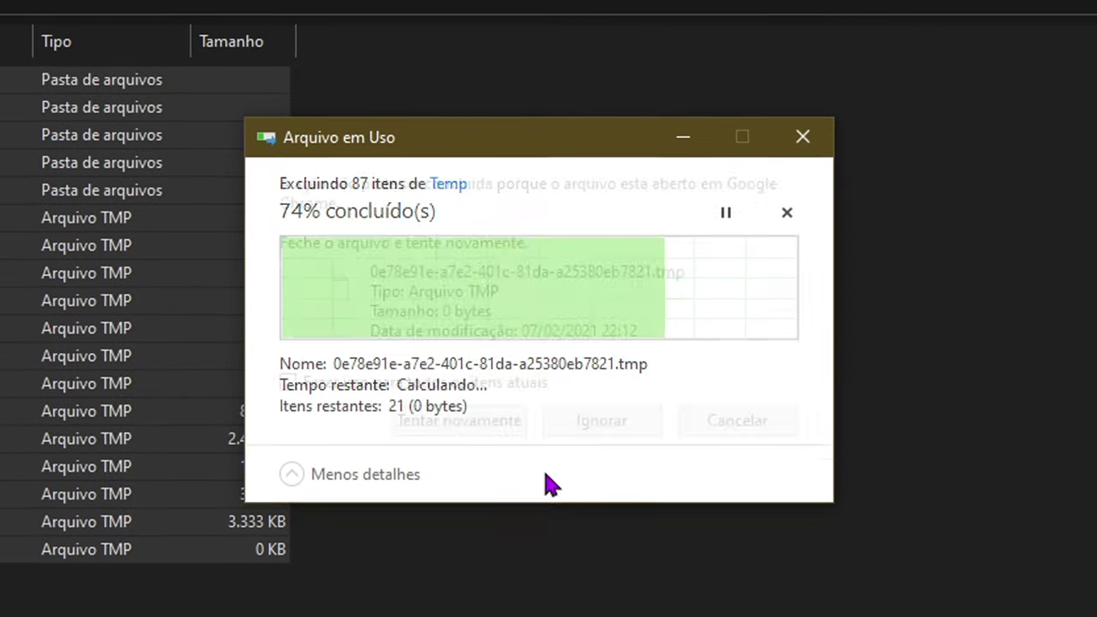
left_click(569, 275)
left_click(634, 428)
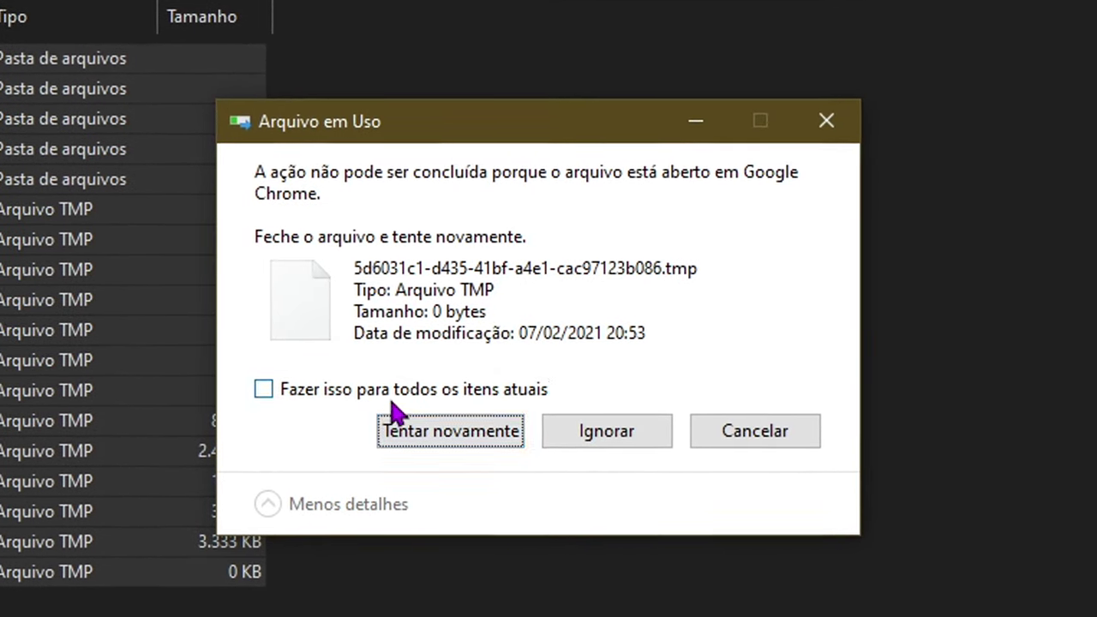
left_click(393, 396)
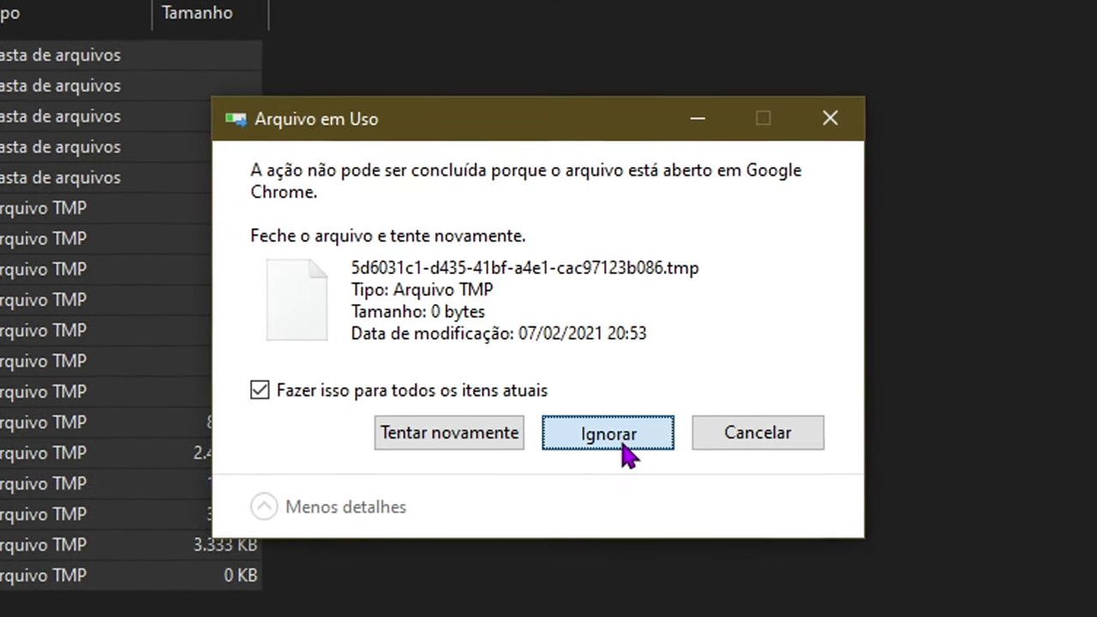
left_click(621, 439)
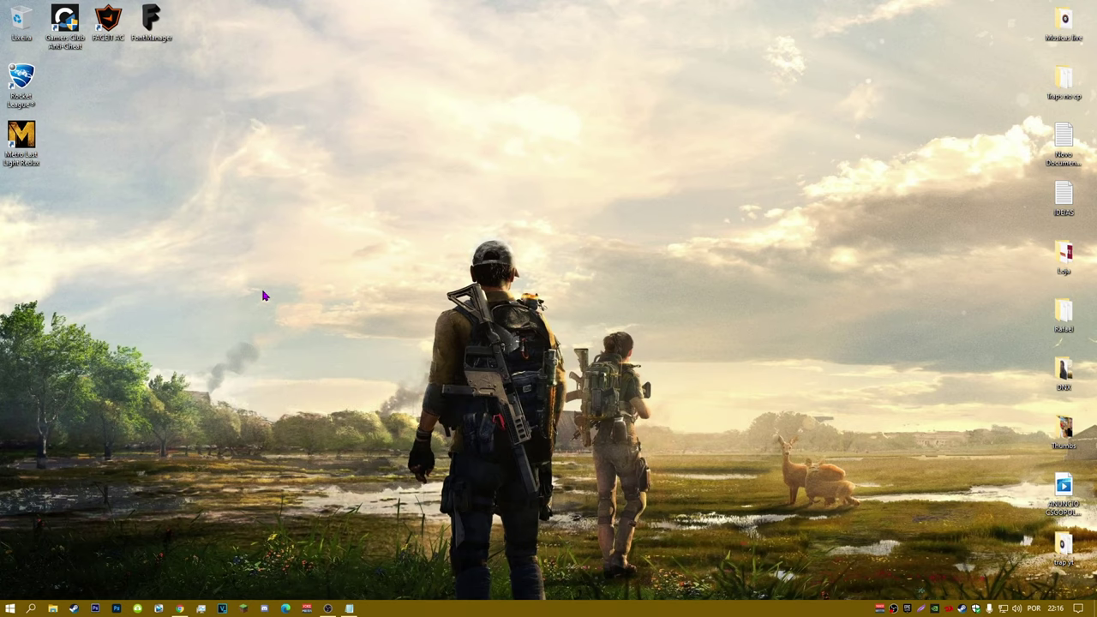
right_click(263, 296)
left_click(274, 325)
right_click(281, 300)
key("e")
right_click(271, 292)
key("e")
right_click(239, 292)
left_click(266, 322)
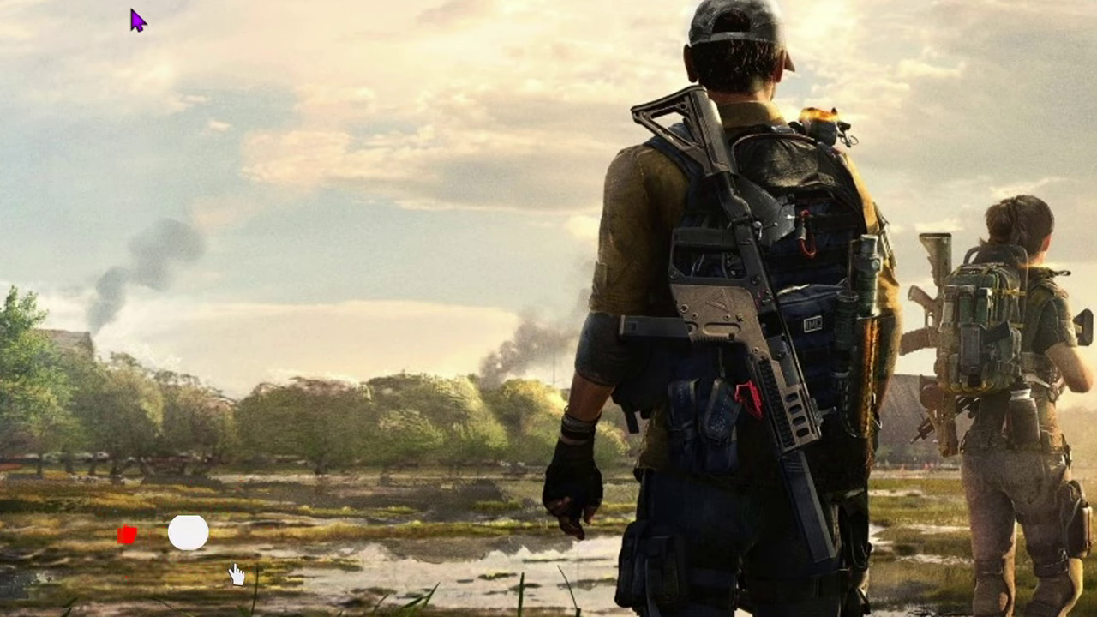
right_click(133, 12)
left_click(171, 80)
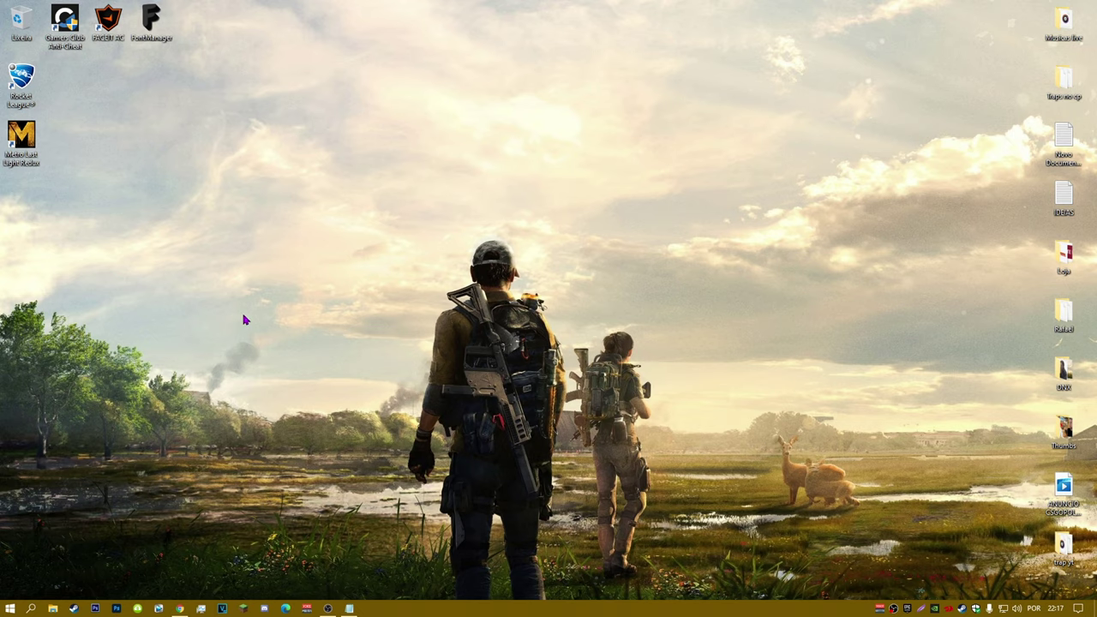
Open System Configuration by running the command msconfig.
key("super+e")
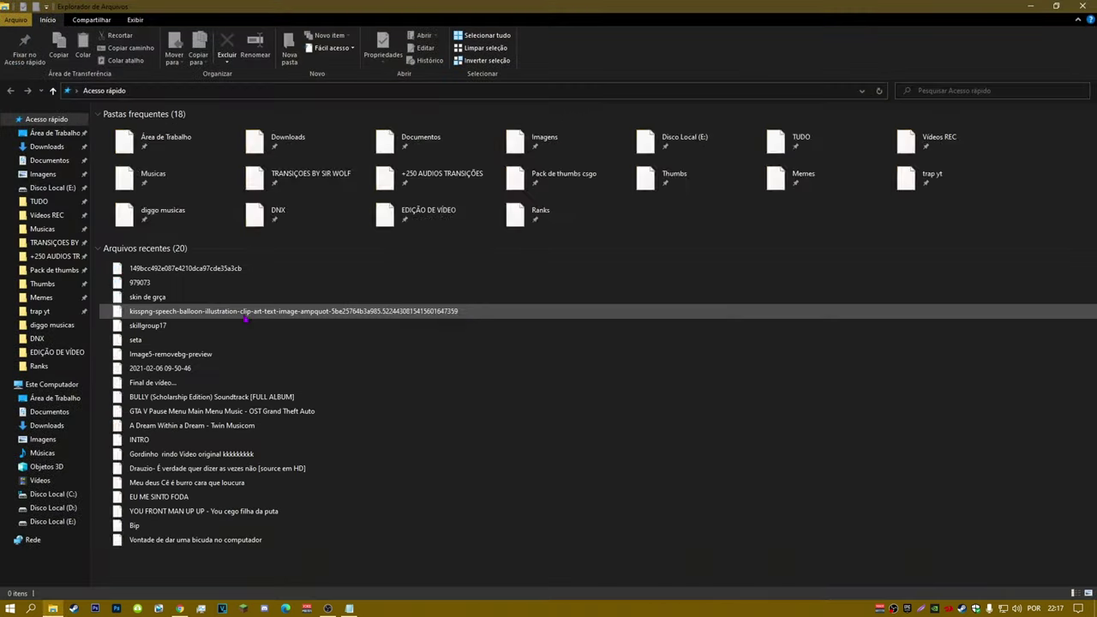
key("alt+F4")
key("super+r")
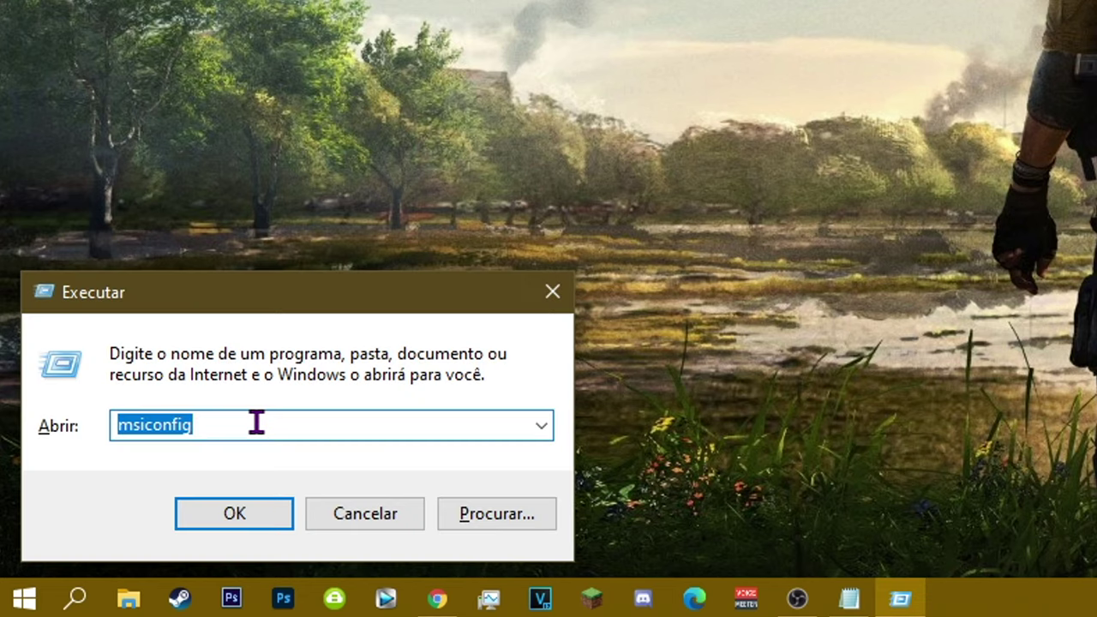
key("BackSpace")
type("mscon")
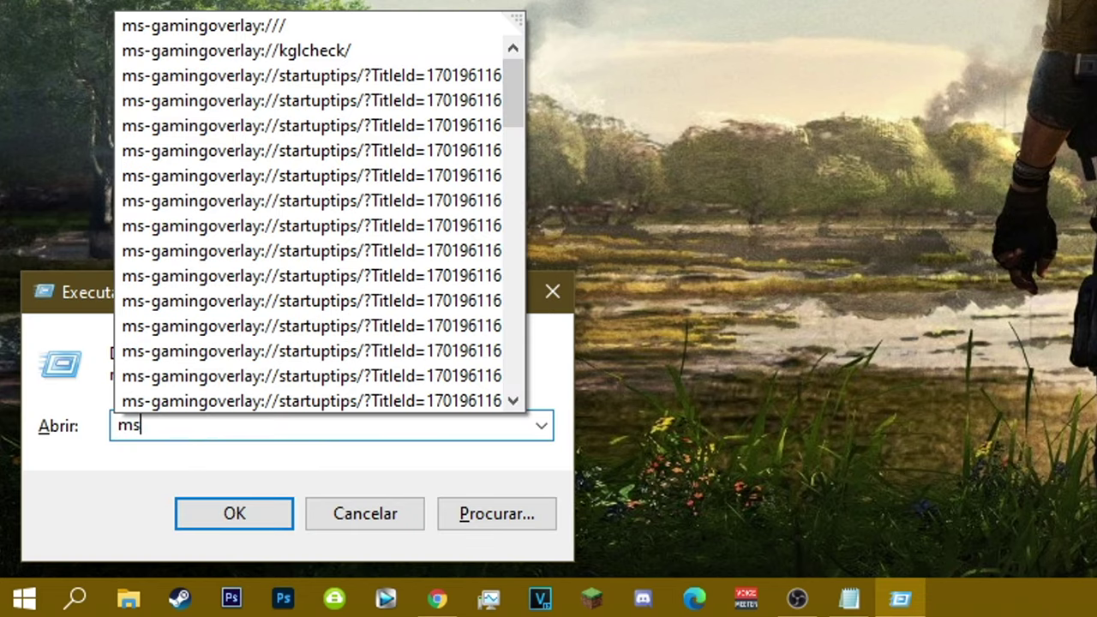
type("fig")
key("Return")
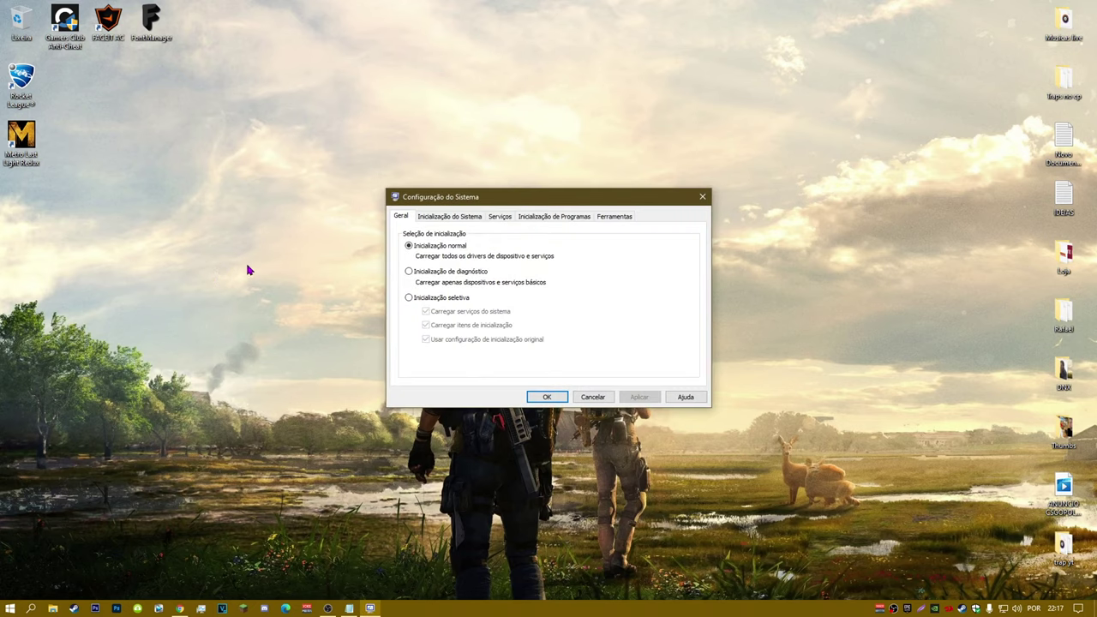
left_click_drag(440, 199, 357, 175)
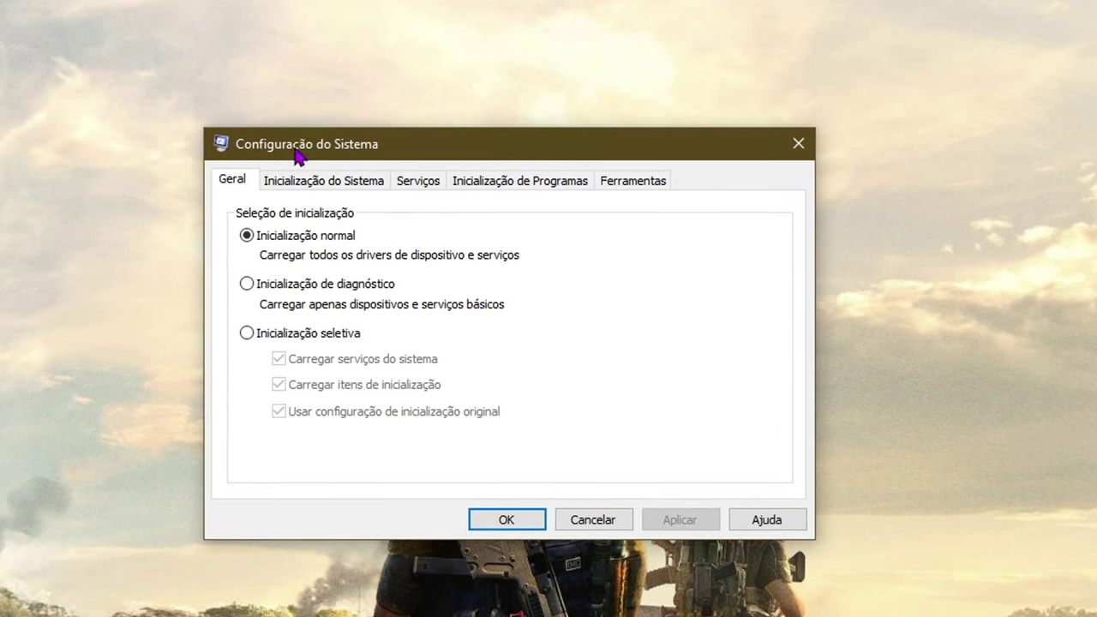
In the advanced boot options for Windows 10, enable the number of processors and set it to 8.
left_click(432, 181)
left_click(341, 178)
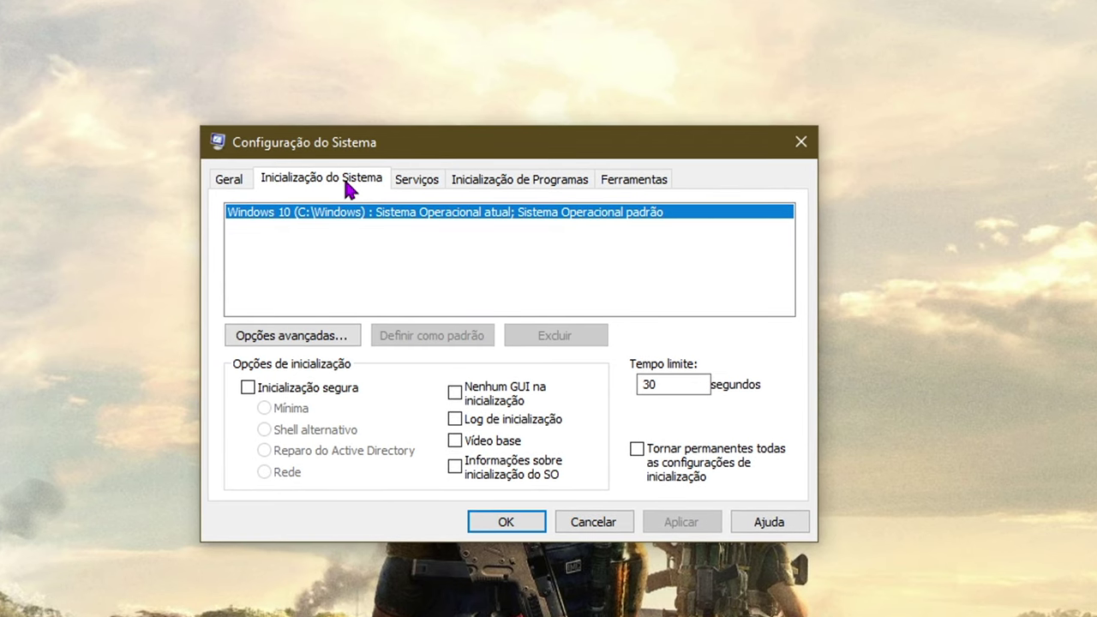
left_click(304, 339)
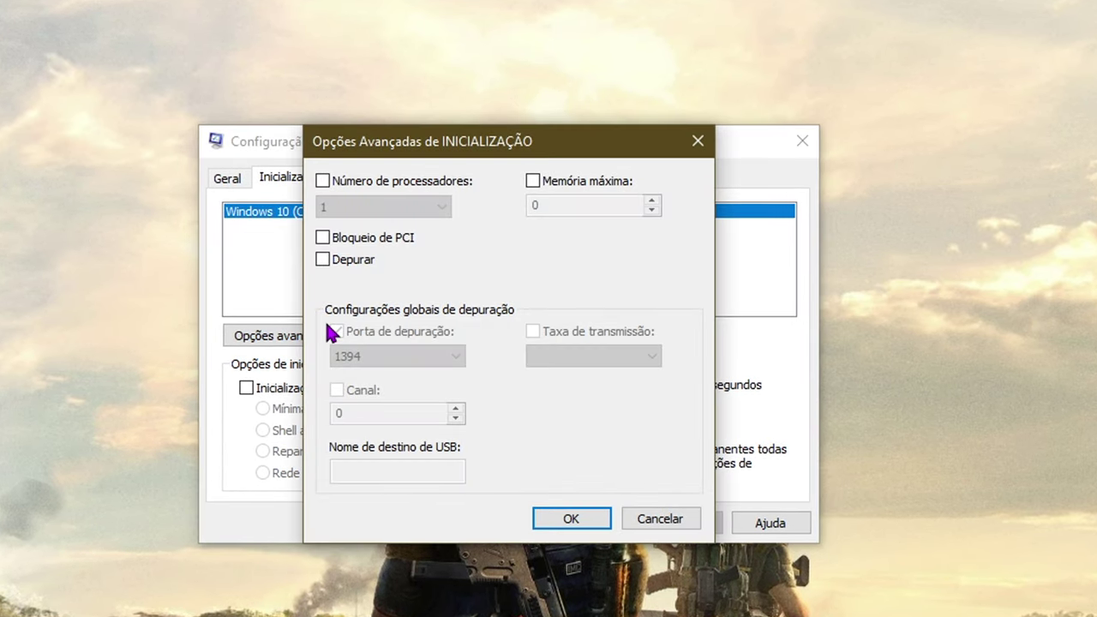
left_click_drag(408, 142, 414, 153)
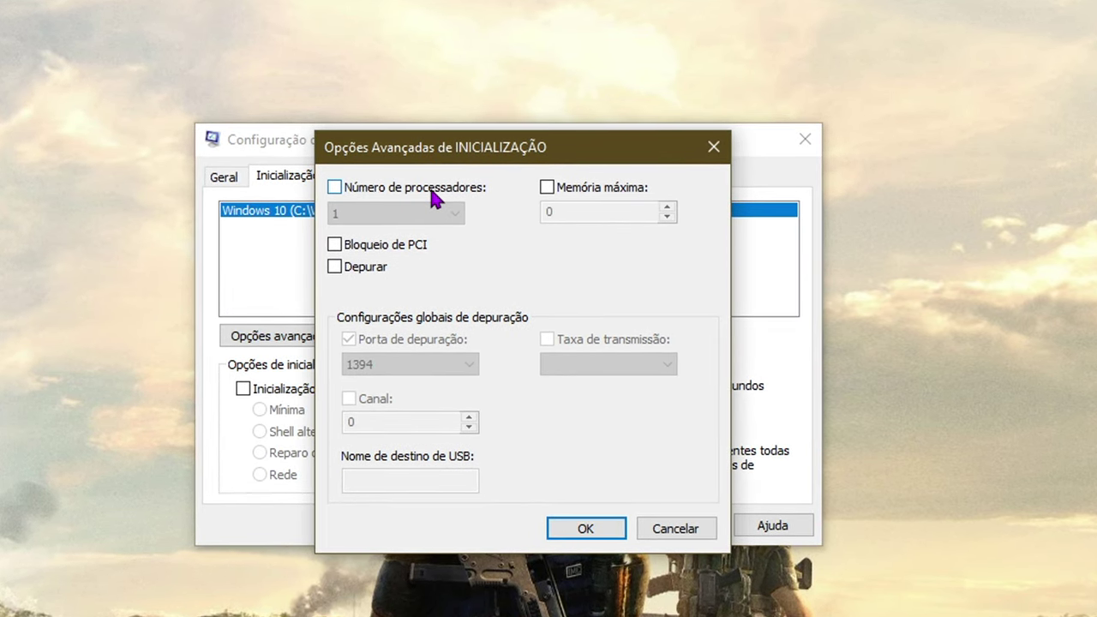
left_click(333, 186)
left_click(332, 186)
left_click(330, 187)
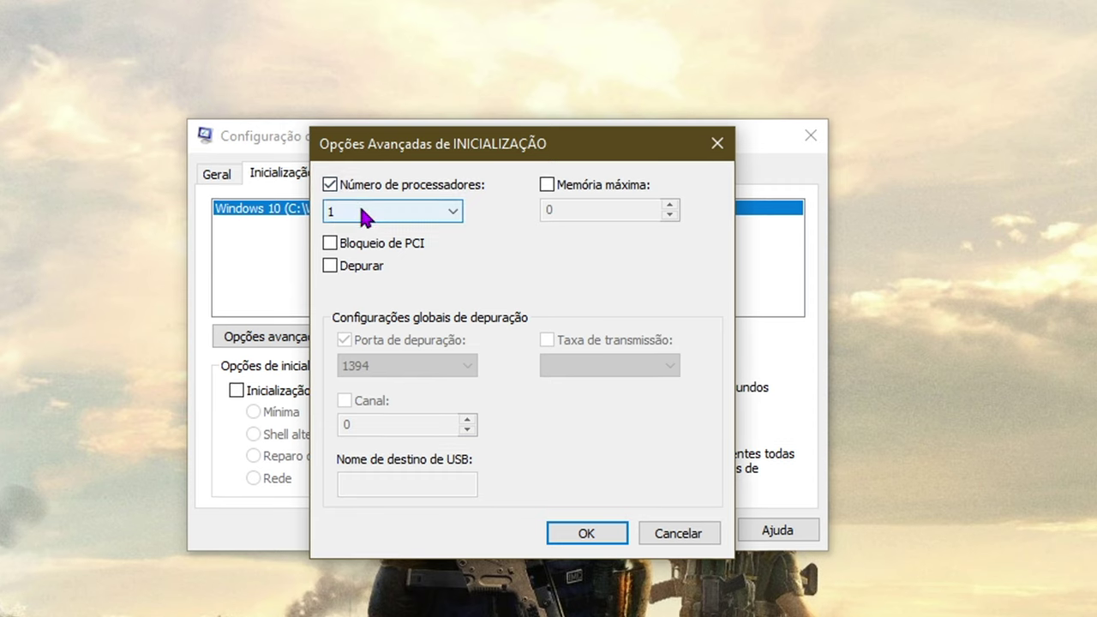
left_click(364, 211)
left_click(342, 335)
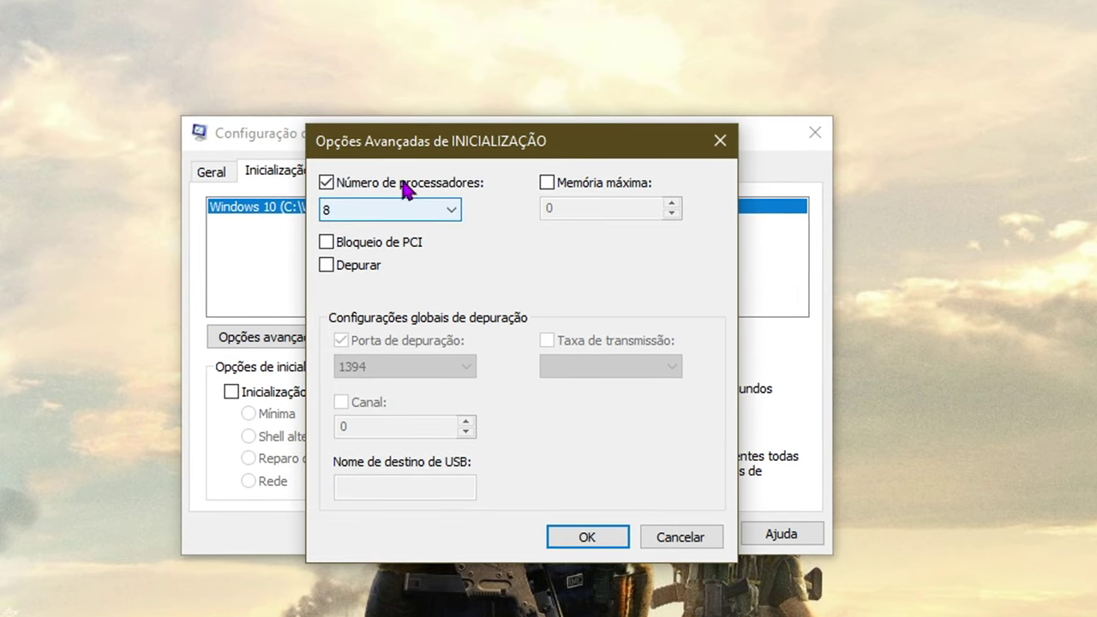
Enable debugging (Depurar), keep the maximum memory option off, and accept the advanced boot options.
key("alt+d")
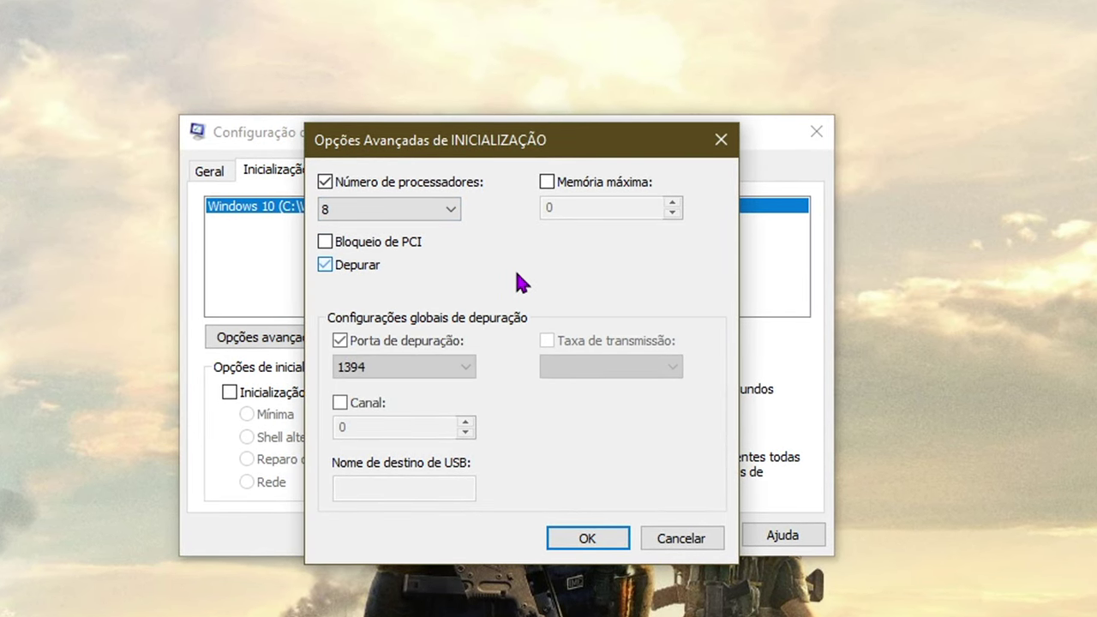
left_click(553, 184)
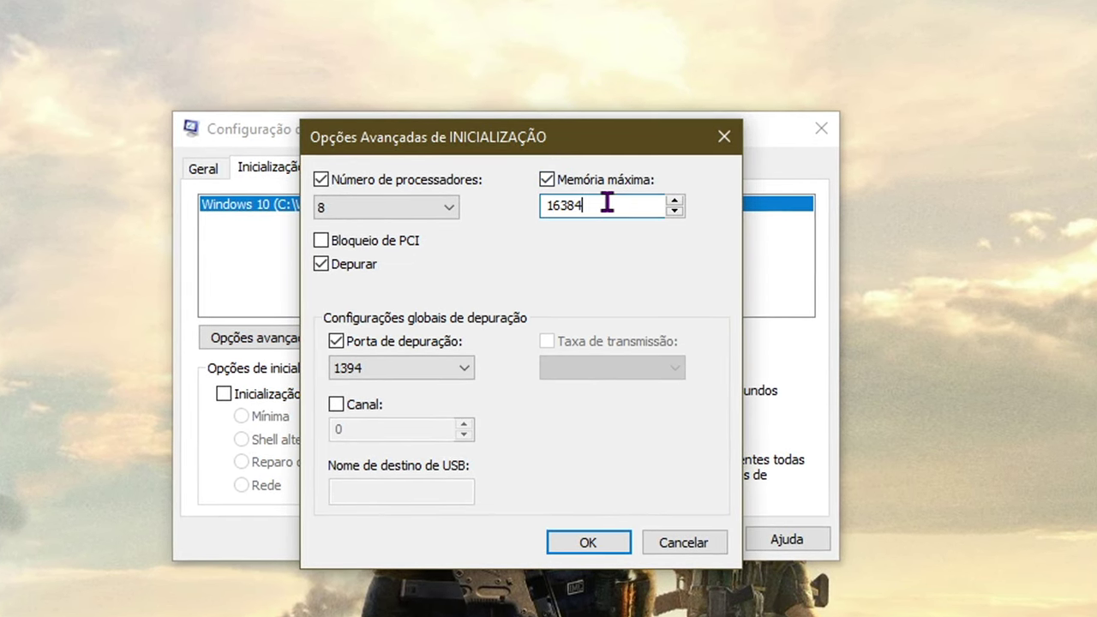
left_click(549, 179)
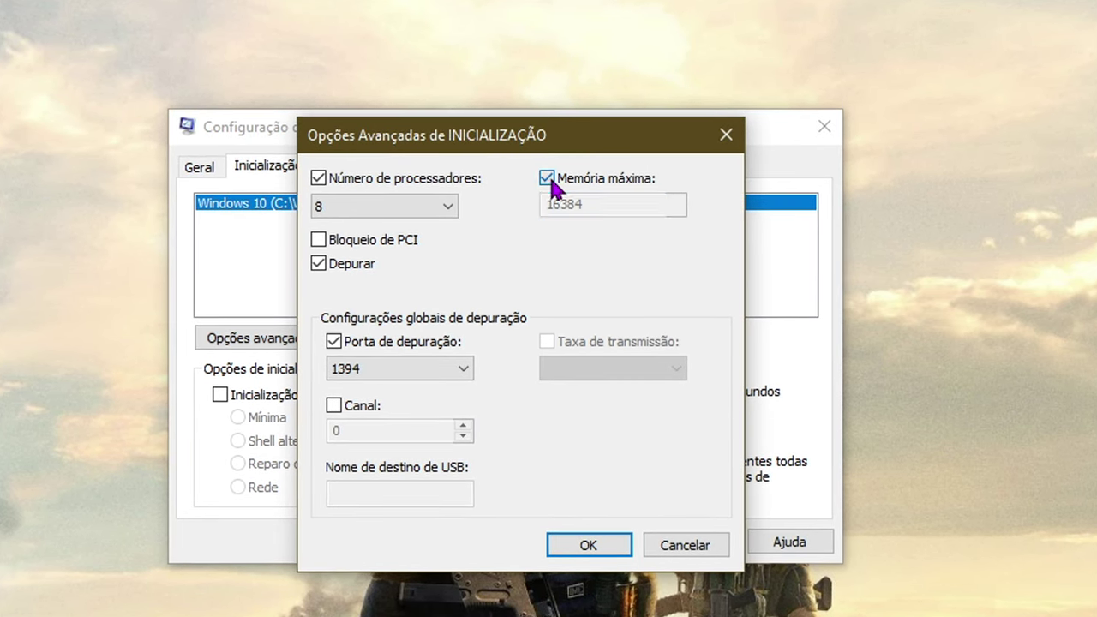
left_click(590, 548)
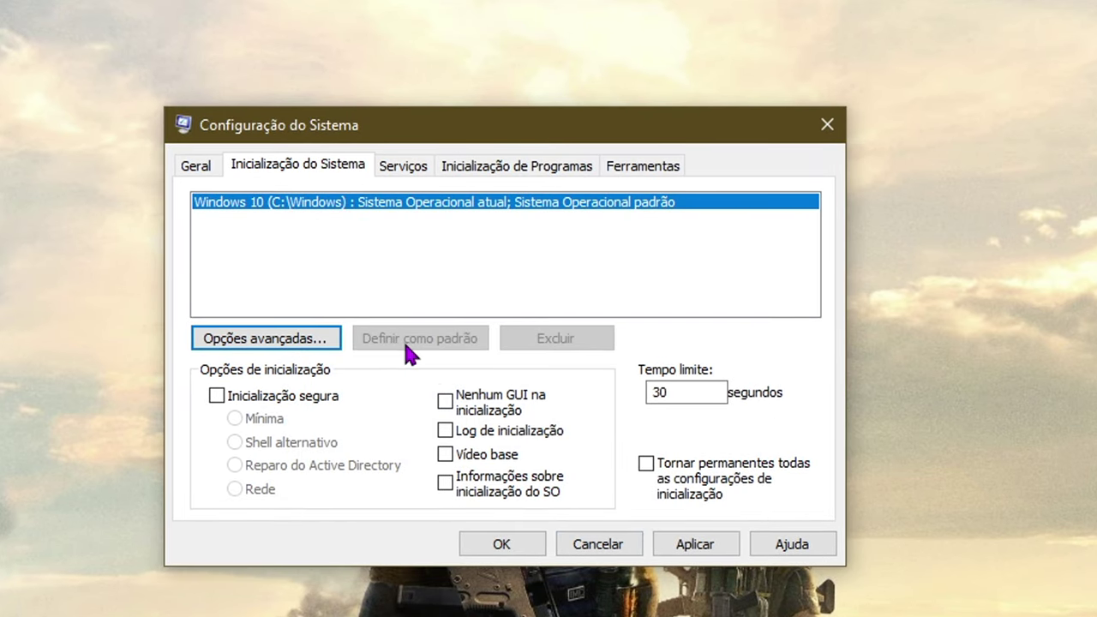
Apply the System Configuration changes and exit without restarting the computer.
left_click(722, 546)
left_click(514, 546)
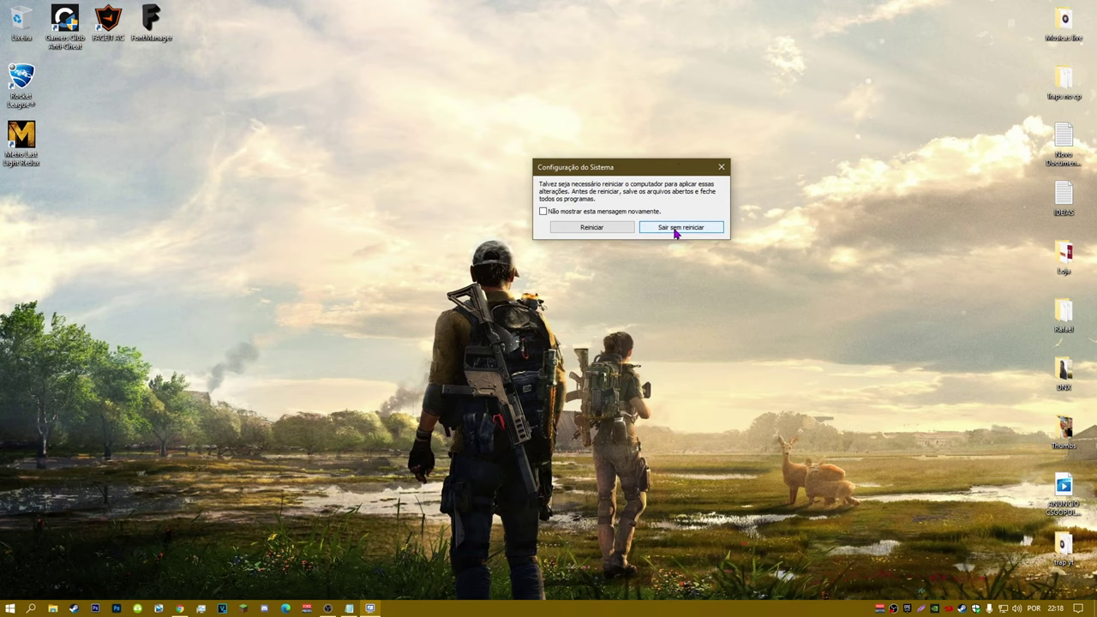
left_click(676, 229)
right_click(492, 235)
left_click(524, 262)
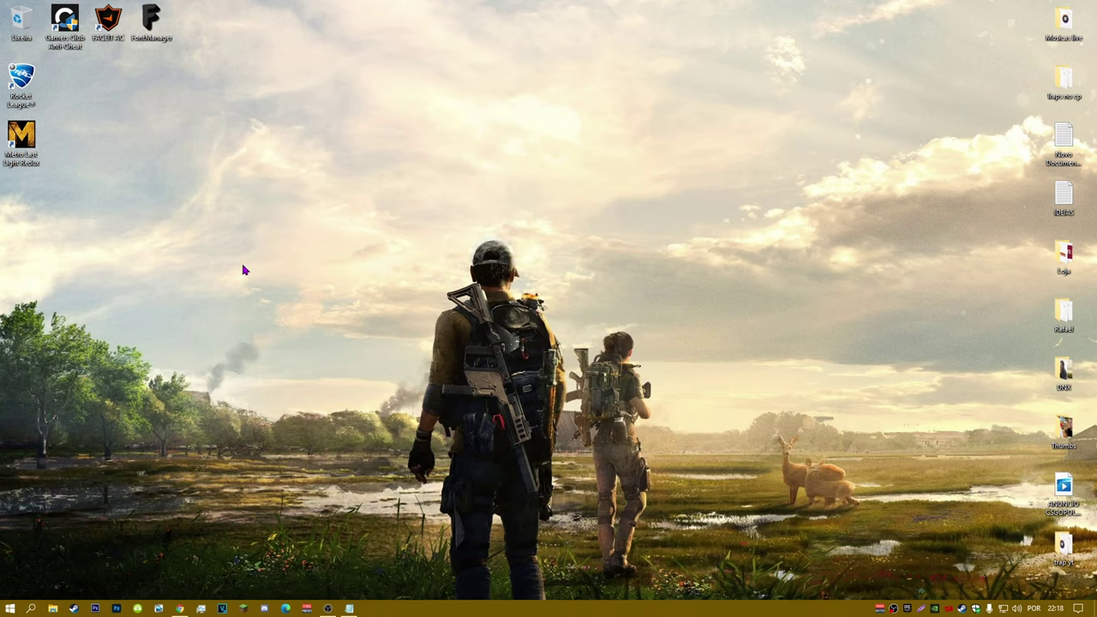
right_click(254, 254)
left_click(275, 296)
right_click(262, 320)
left_click(277, 353)
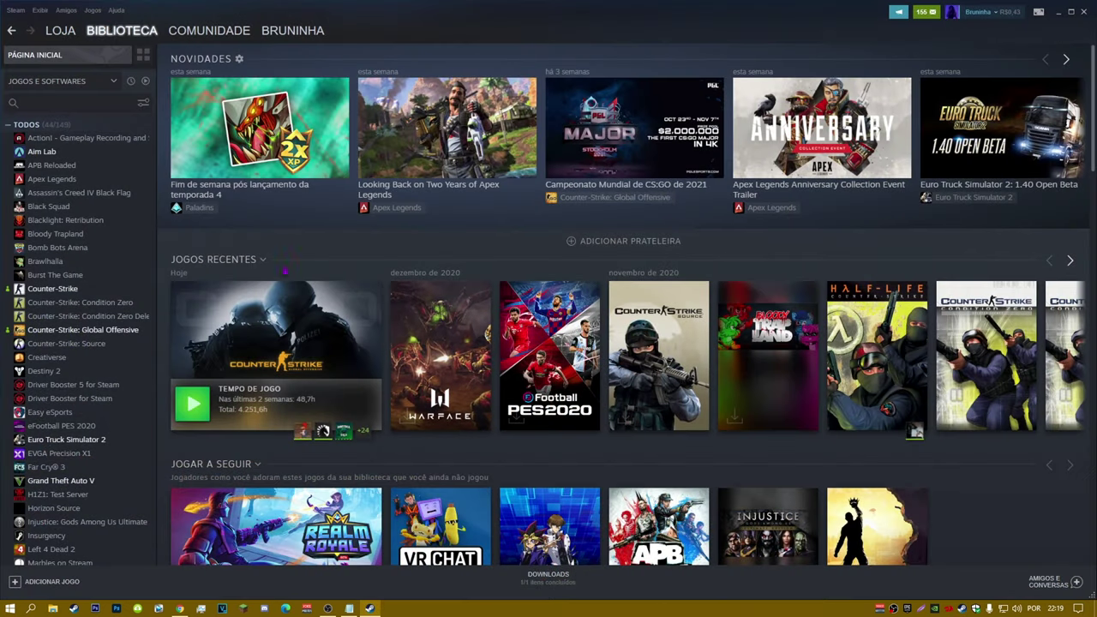
Switch to the Steam library and open the properties of Counter-Strike: Global Offensive.
right_click(86, 333)
mouse_move(94, 376)
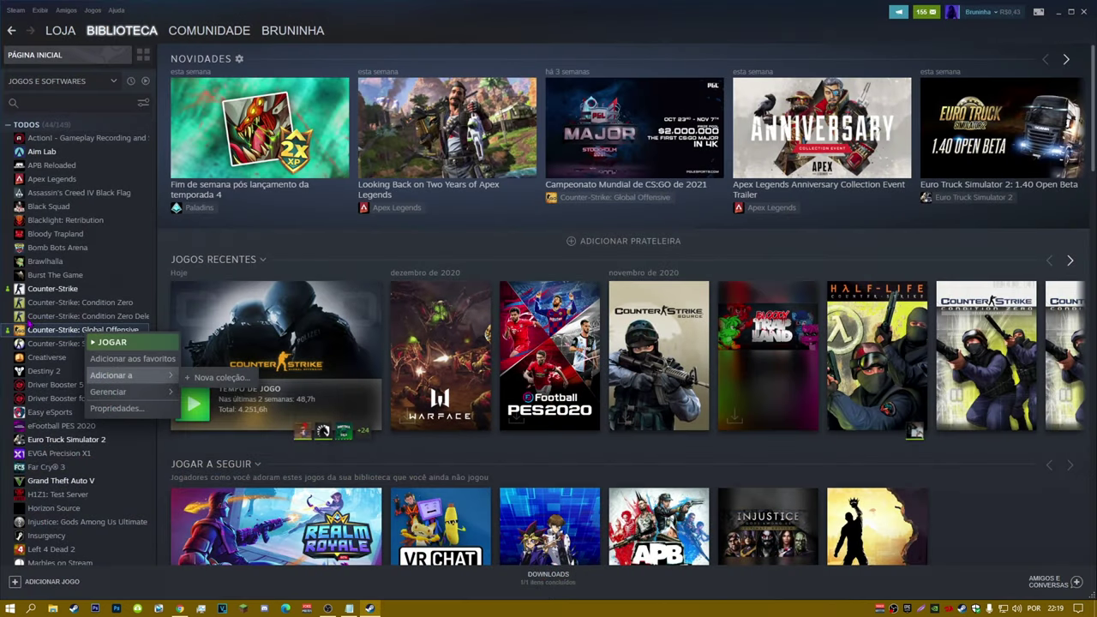
left_click(35, 334)
right_click(34, 333)
left_click(342, 364)
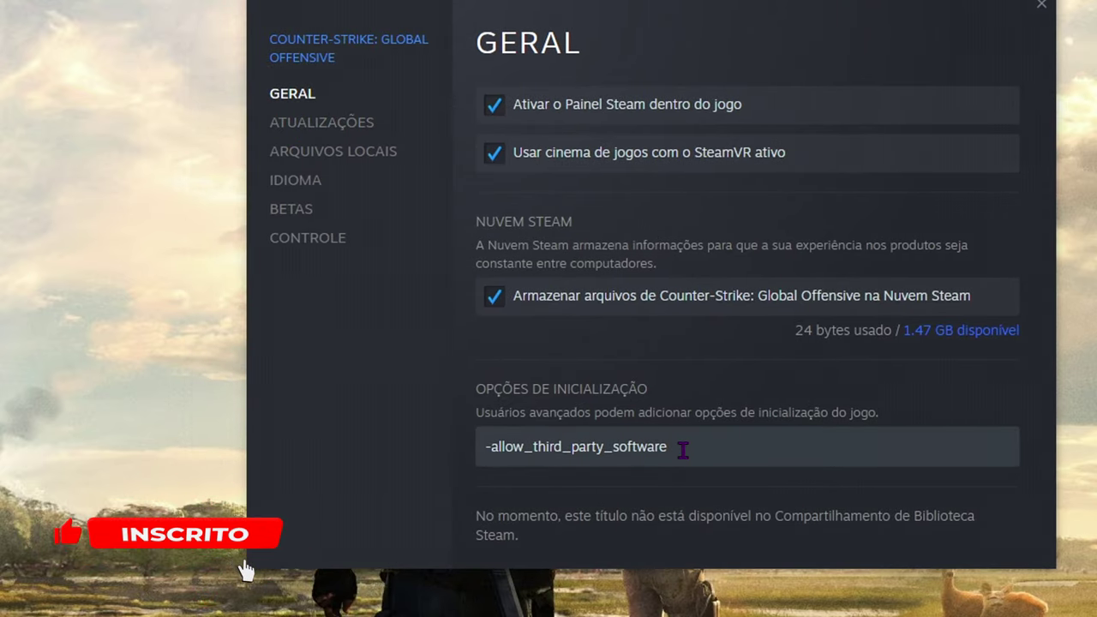
Paste -novid -tickrate 128 -high -nod3d9ex1 -threads 8 -refresh 75 -refreshrate 75 -freq 75 before -allow_third_party_software in the launch options.
left_click_drag(685, 448, 452, 437)
left_click(383, 388)
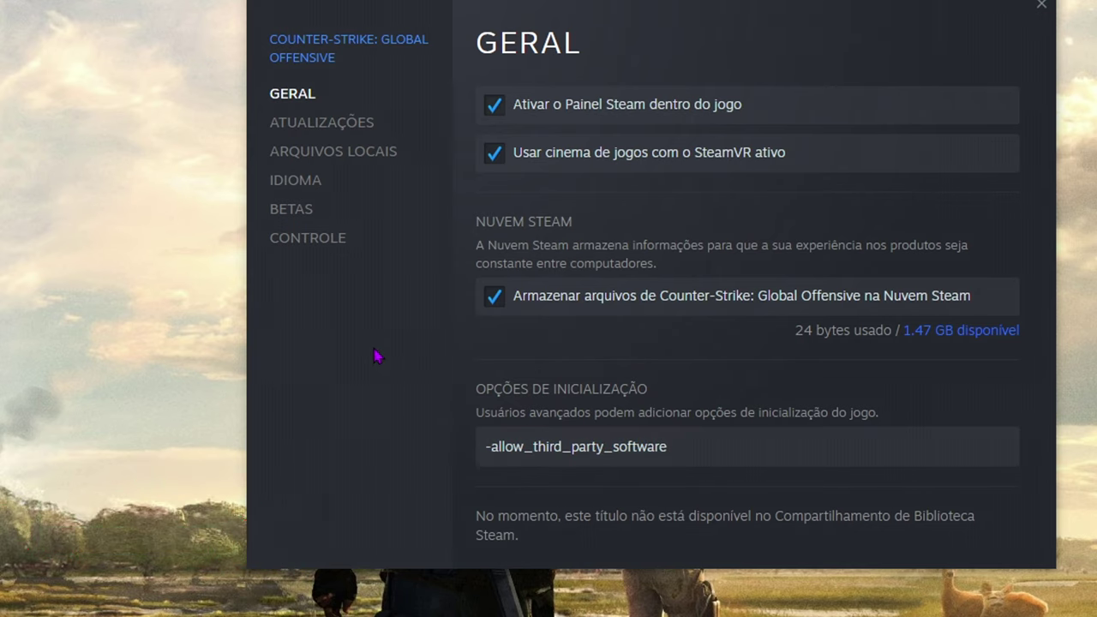
left_click(483, 448)
left_click_drag(674, 445, 488, 446)
left_click(366, 443)
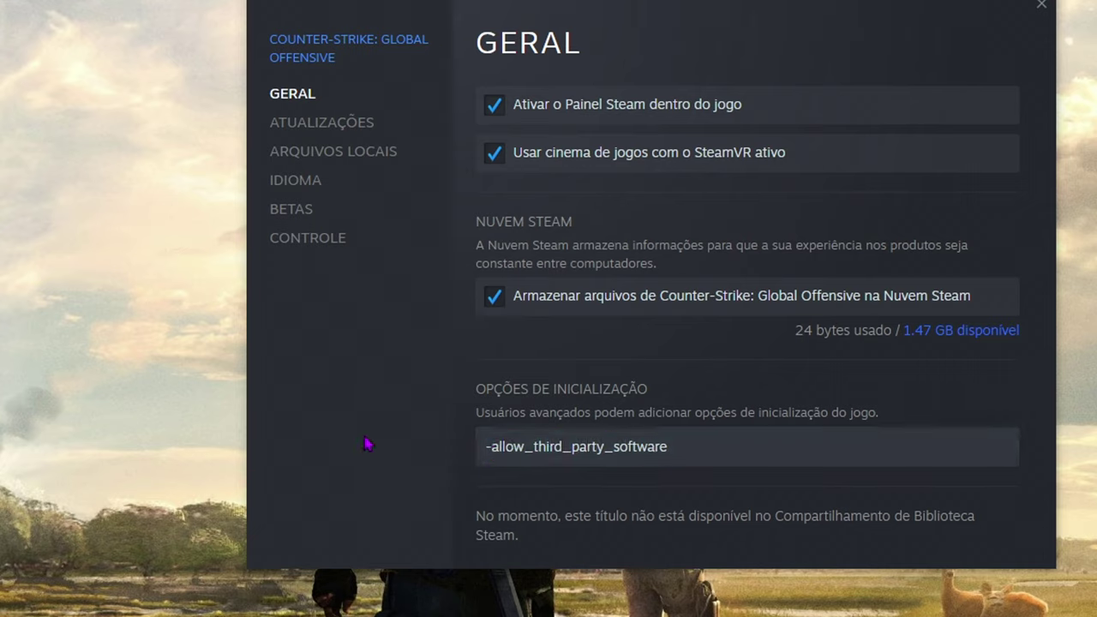
left_click(478, 449)
left_click(441, 450)
left_click(481, 446)
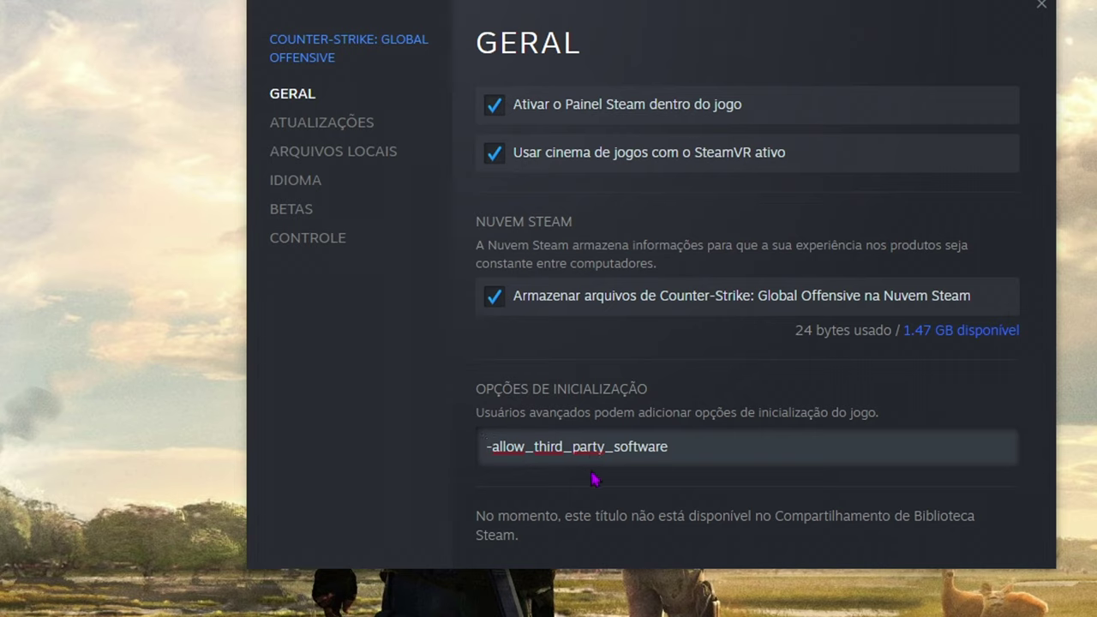
key("ctrl+v")
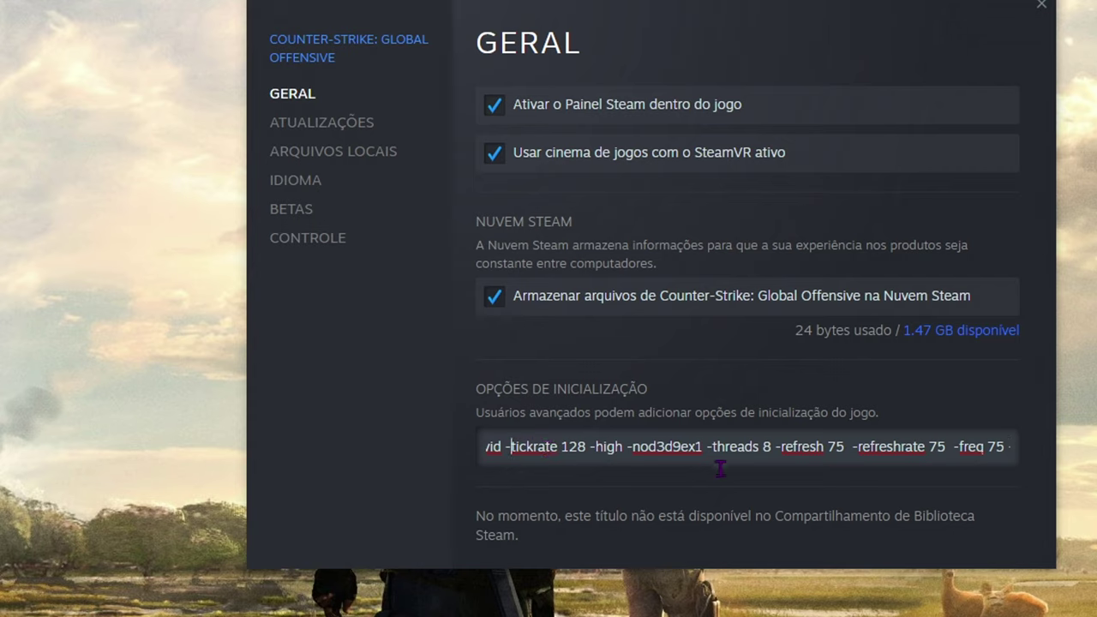
Remove -threads 8 and -nod3d9ex1 from the game's launch options.
key("Left")
key("Left")
key("Left")
key("Left")
key("Left")
key("Left")
key("Left")
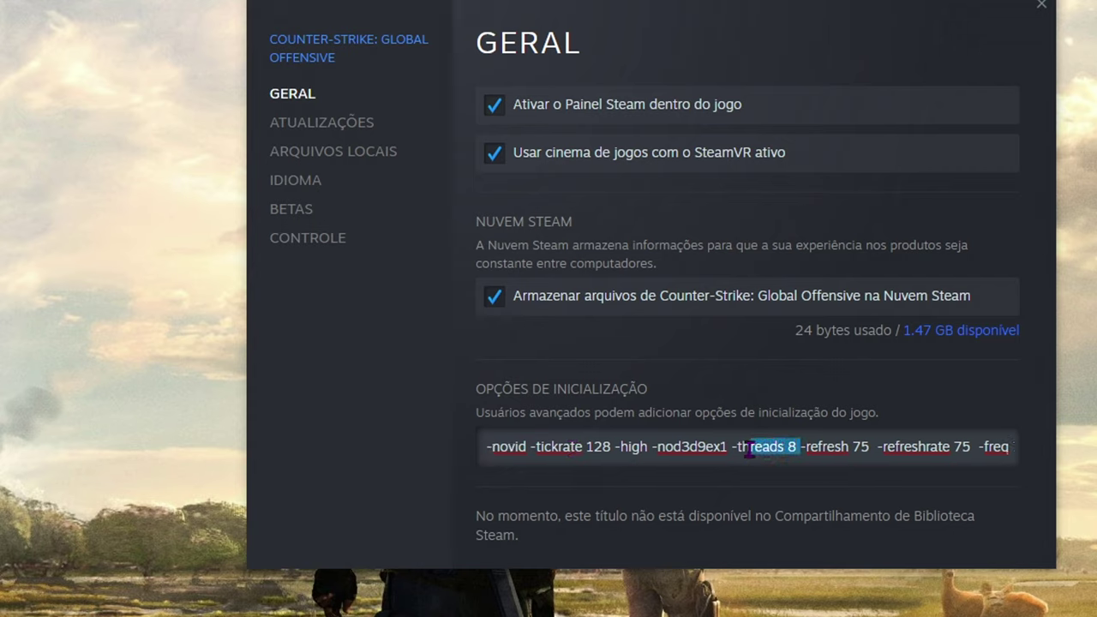
key("BackSpace")
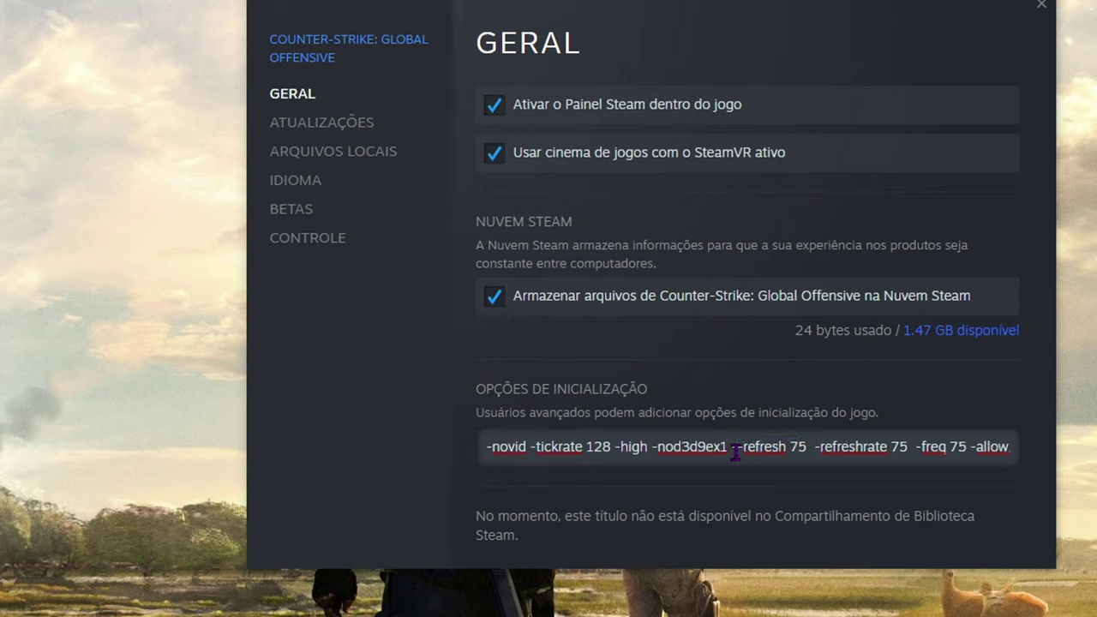
key("BackSpace")
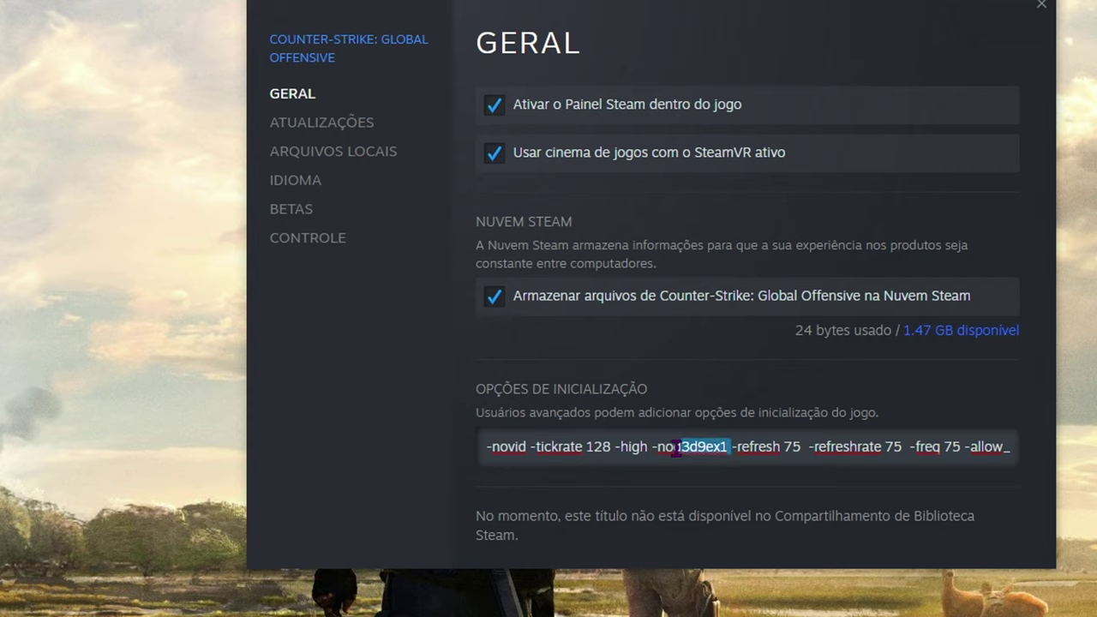
key("BackSpace")
key("Delete")
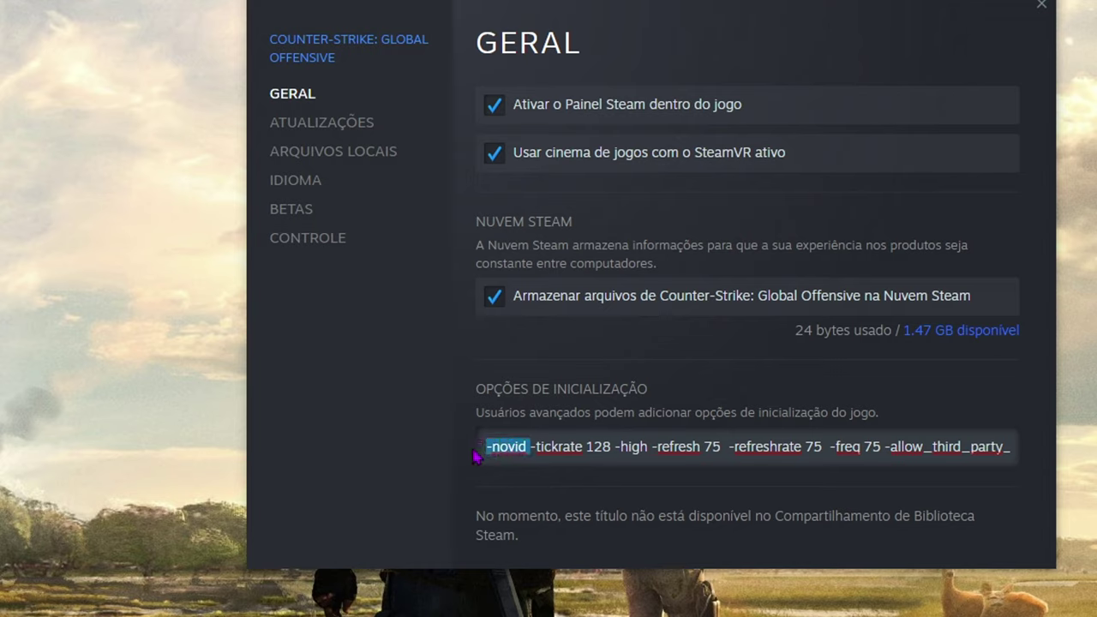
right_click(518, 447)
left_click(435, 454)
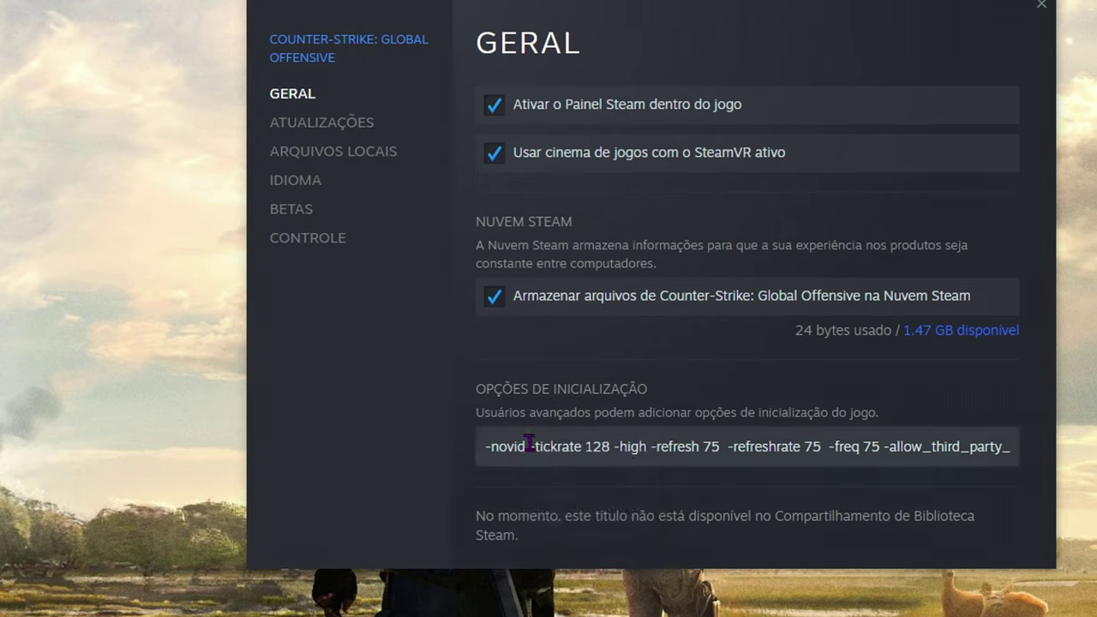
left_click_drag(530, 442, 470, 452)
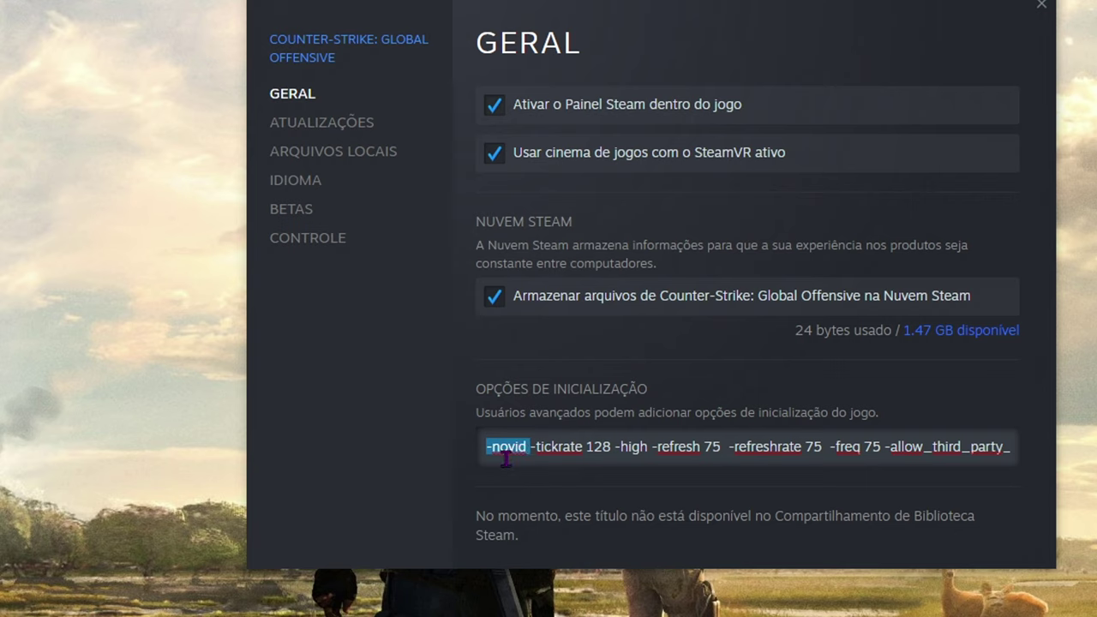
left_click(500, 456)
left_click_drag(529, 446, 460, 445)
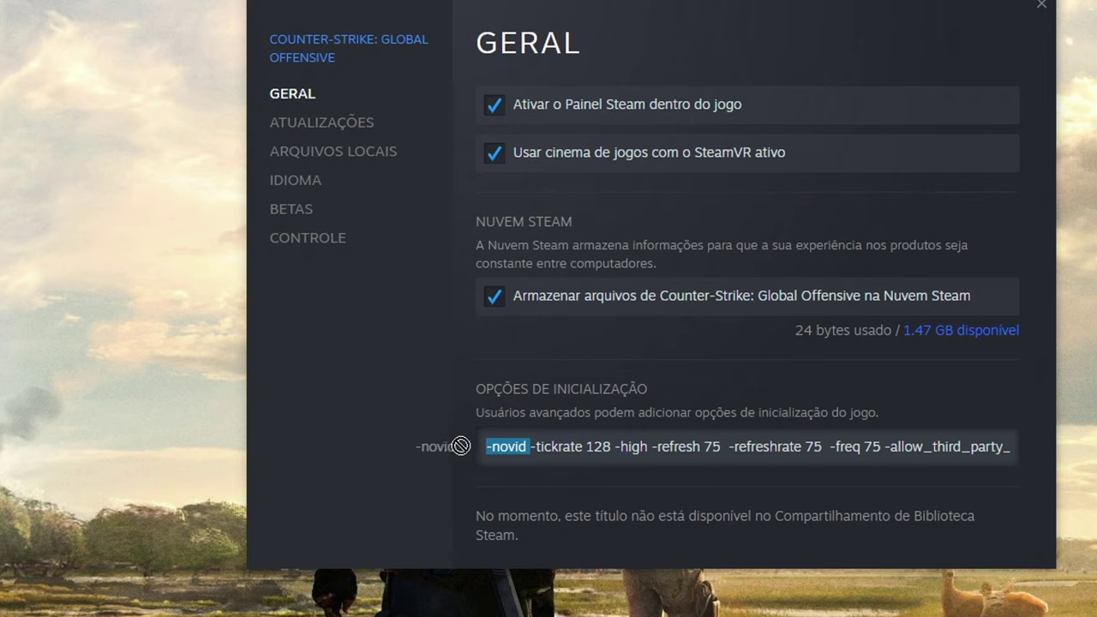
right_click(520, 452)
left_click(499, 472)
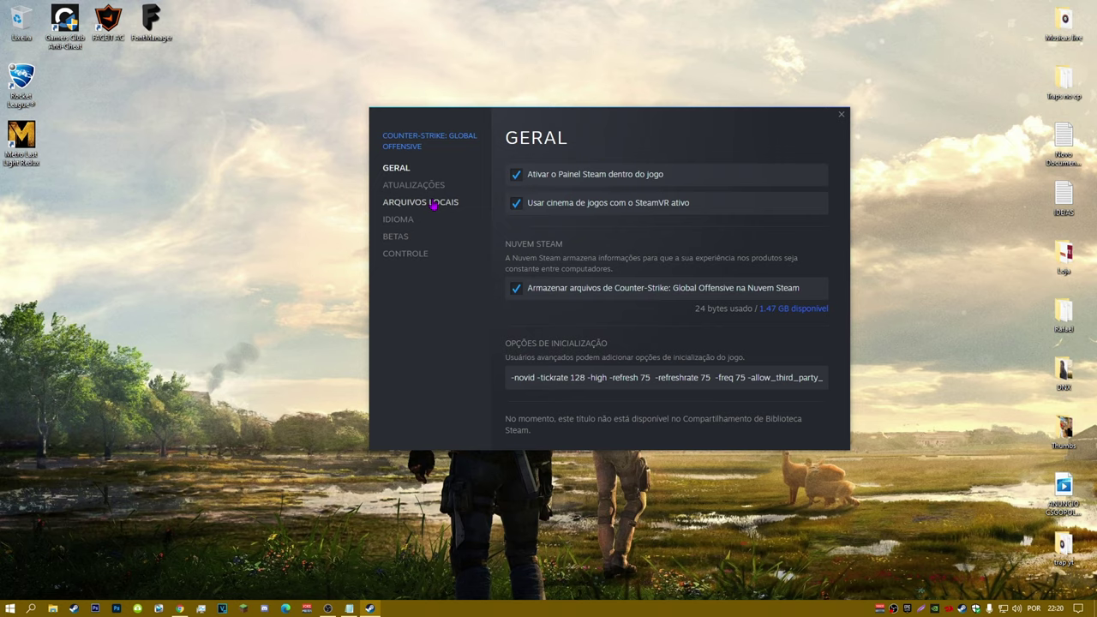
Browse the game's local files from its Steam properties and open the video files folder inside csgo\panorama.
left_click(434, 203)
left_click(755, 177)
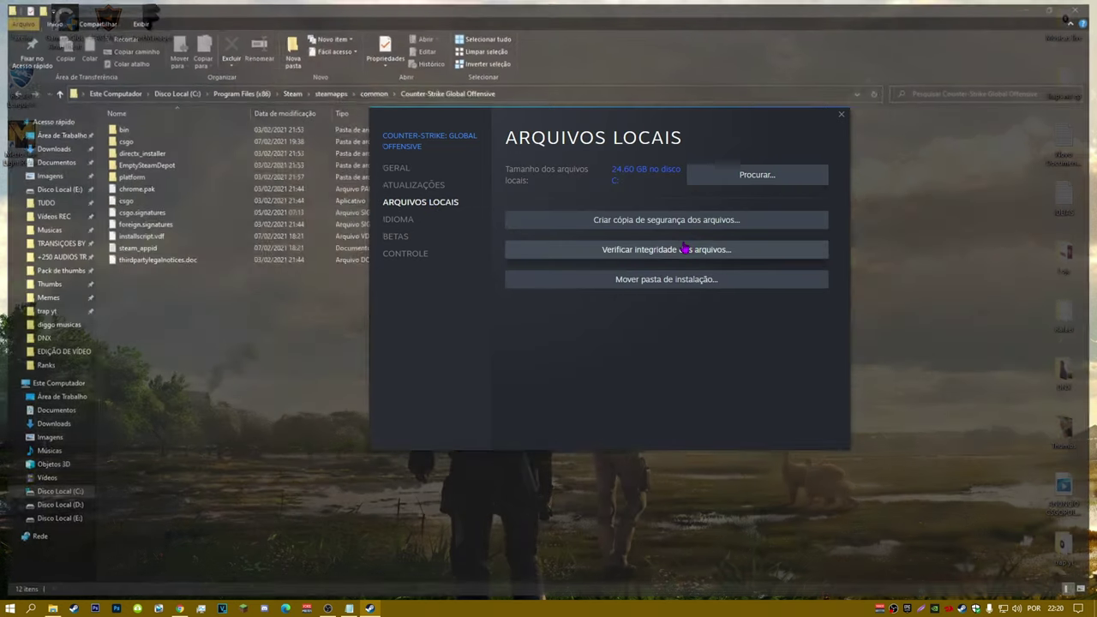
double_click(148, 138)
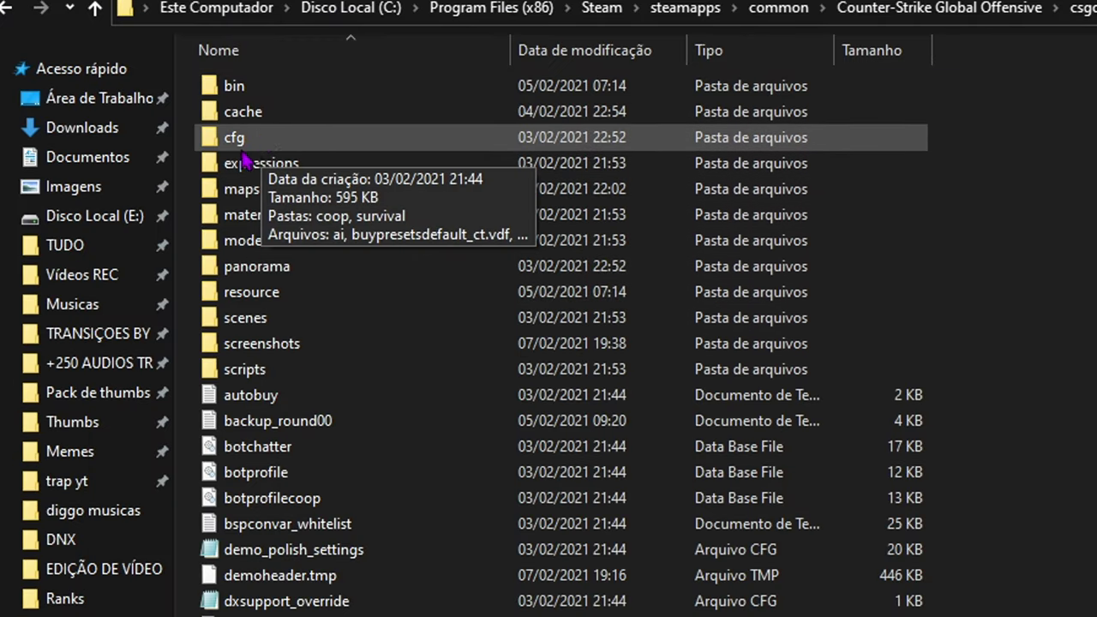
left_click(260, 140)
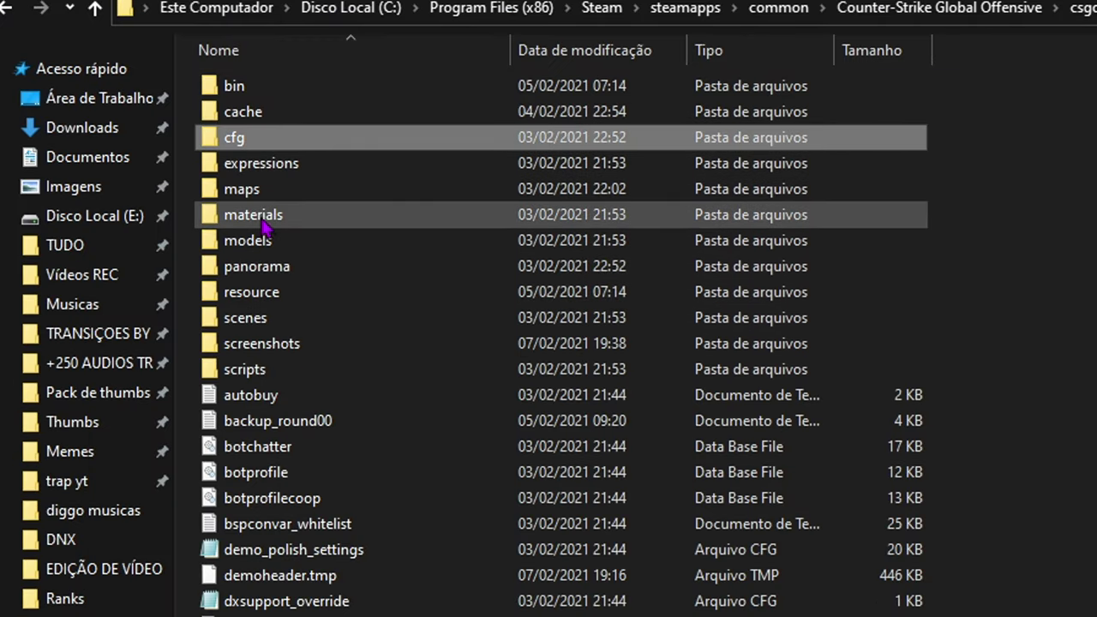
double_click(272, 269)
left_click(258, 126)
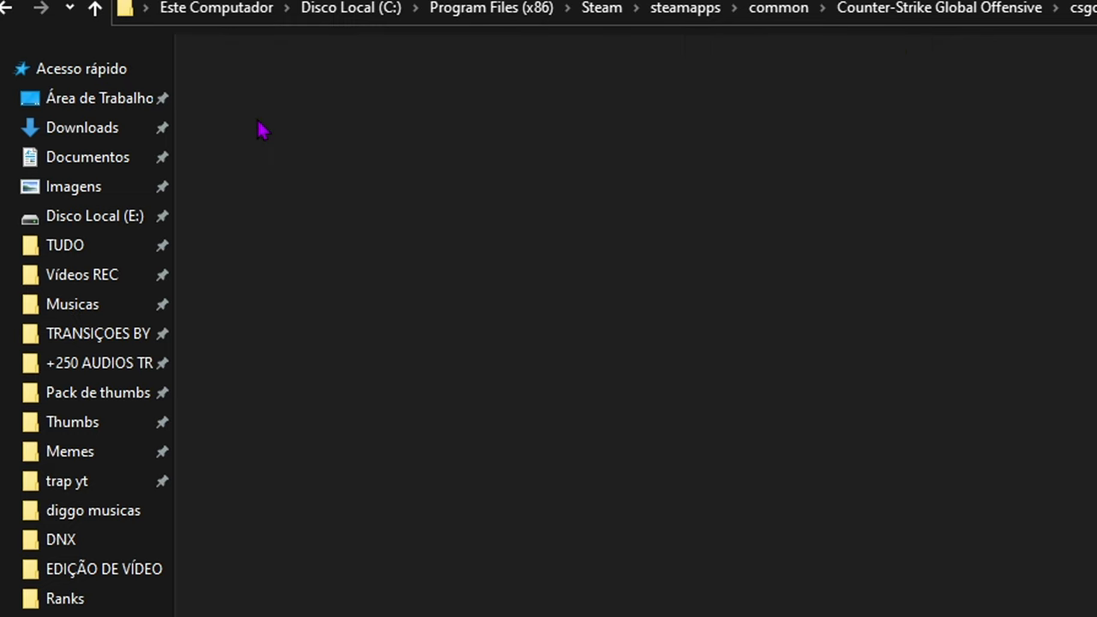
double_click(258, 125)
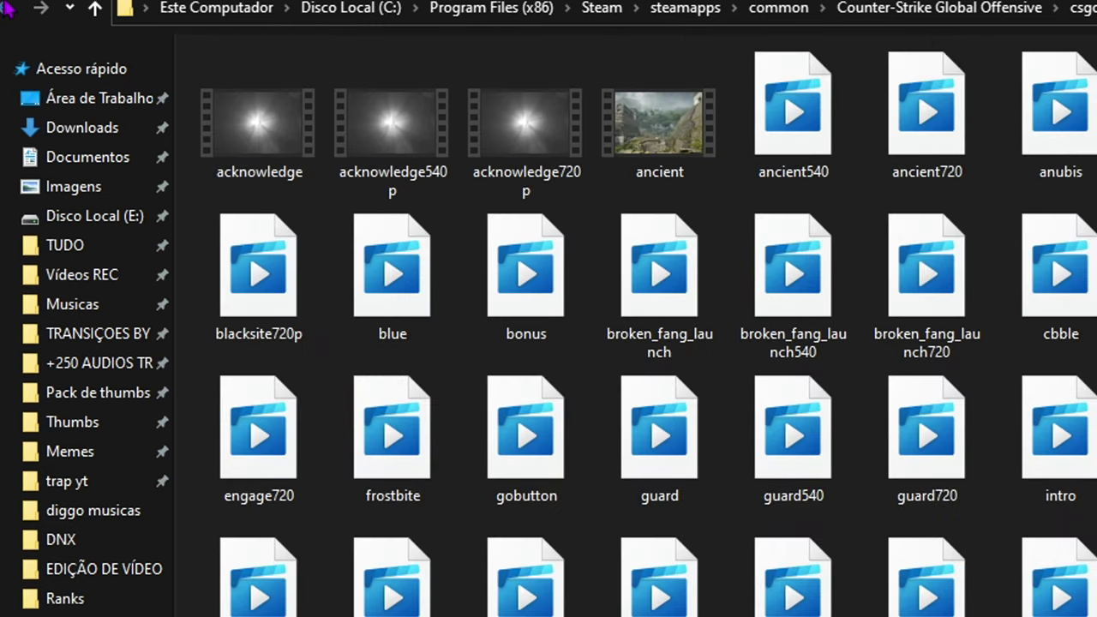
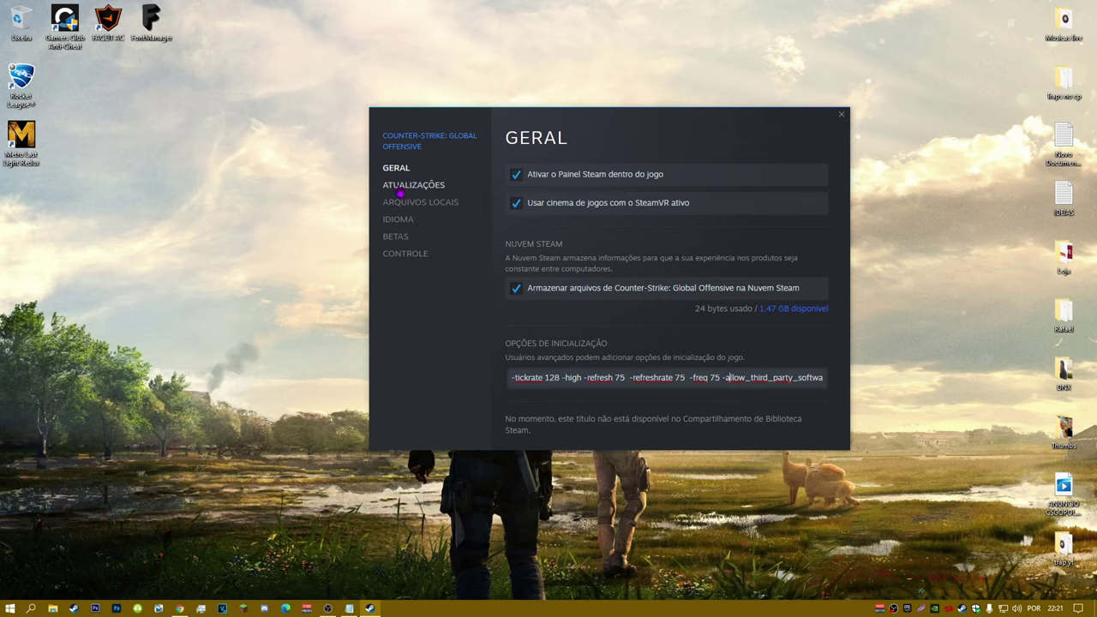
Browse the game's local files again from Steam and open the csgo\maps\workshop folder.
left_click(428, 202)
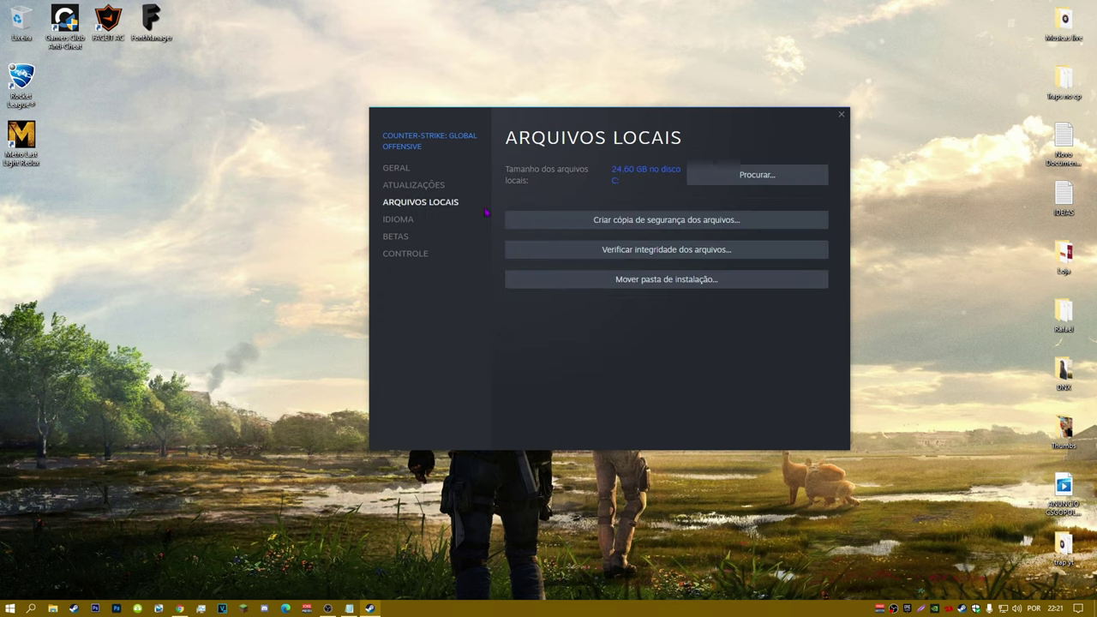
left_click(761, 178)
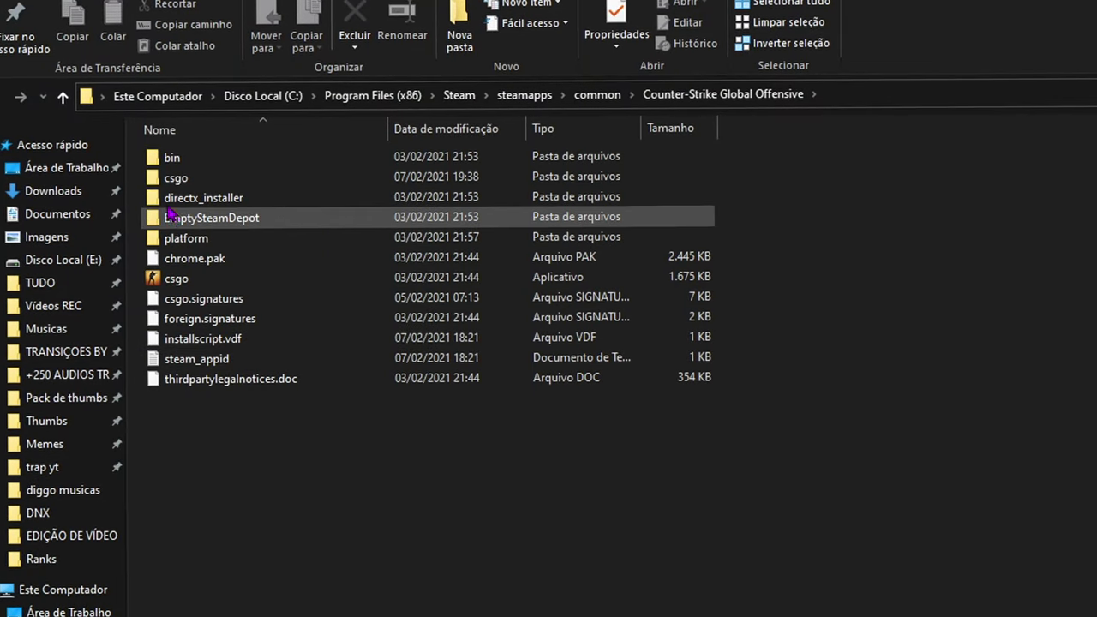
double_click(176, 179)
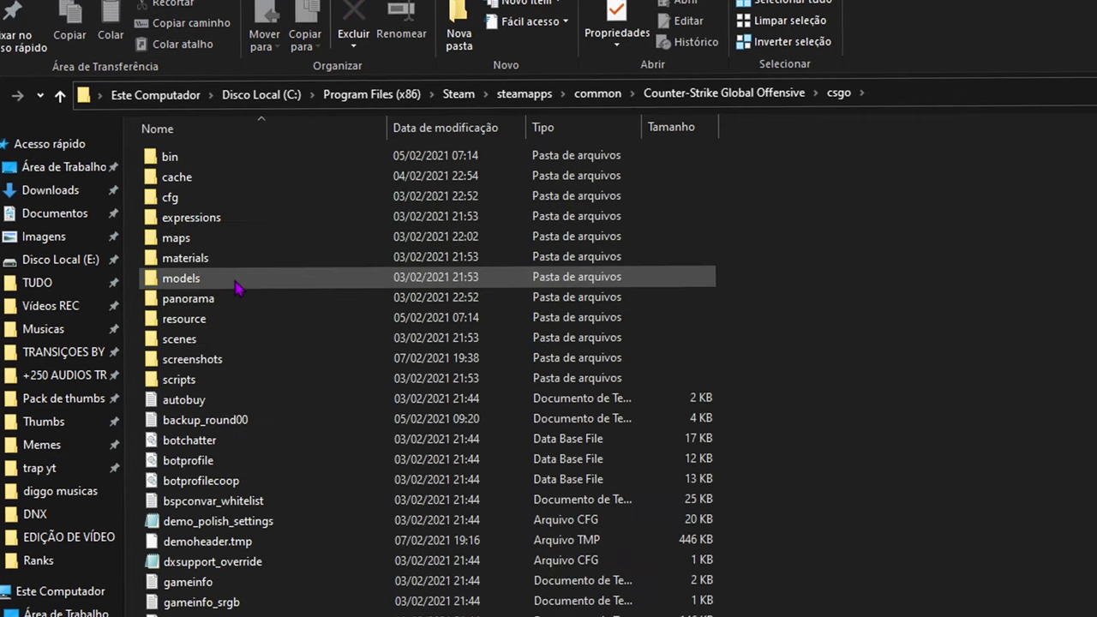
double_click(180, 237)
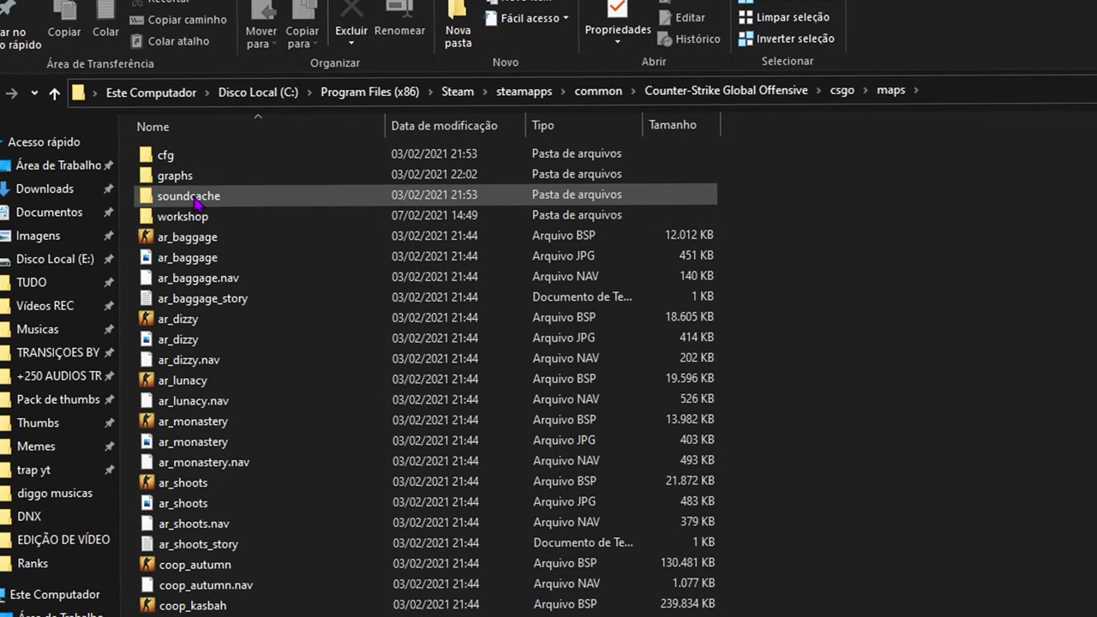
double_click(184, 215)
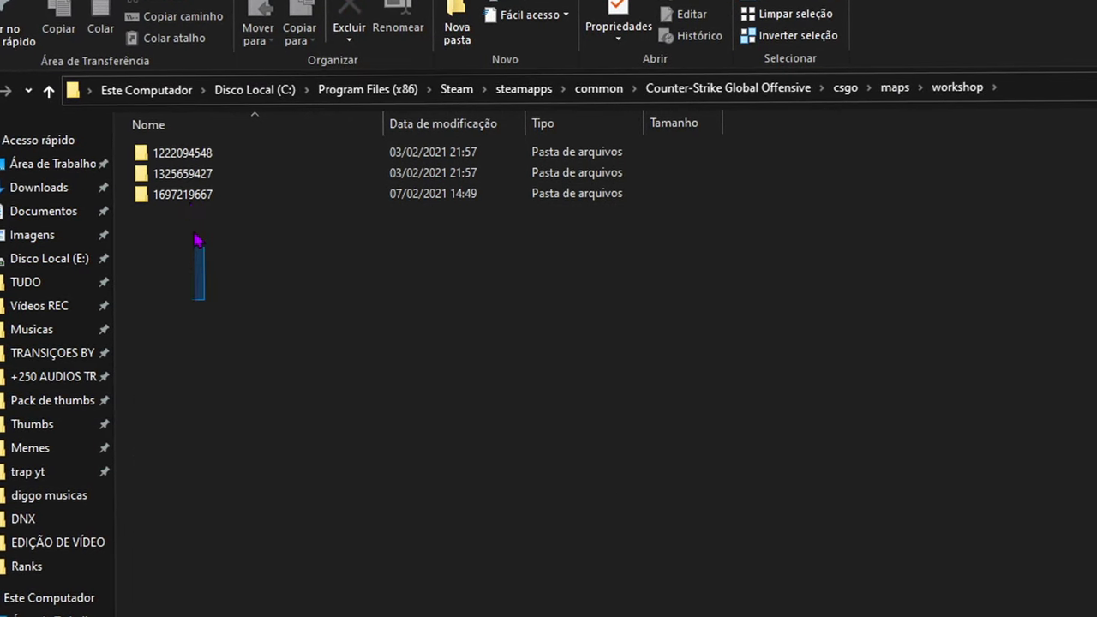
Check the combined size of the three workshop map folders and delete them.
left_click_drag(196, 265, 146, 159)
right_click(189, 197)
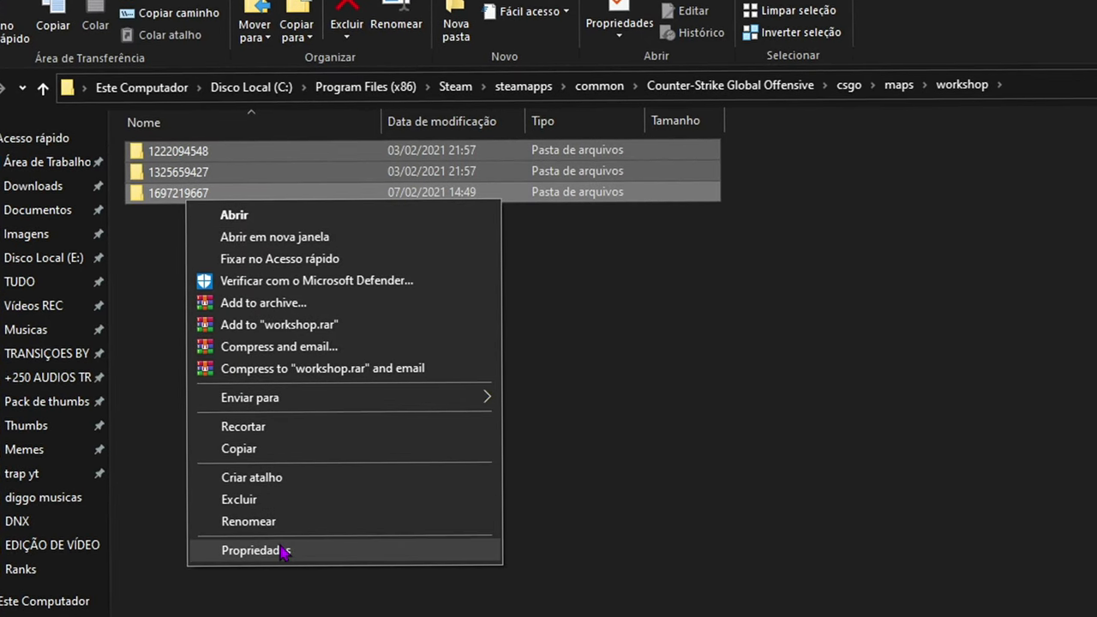
left_click(274, 549)
left_click_drag(294, 386, 329, 386)
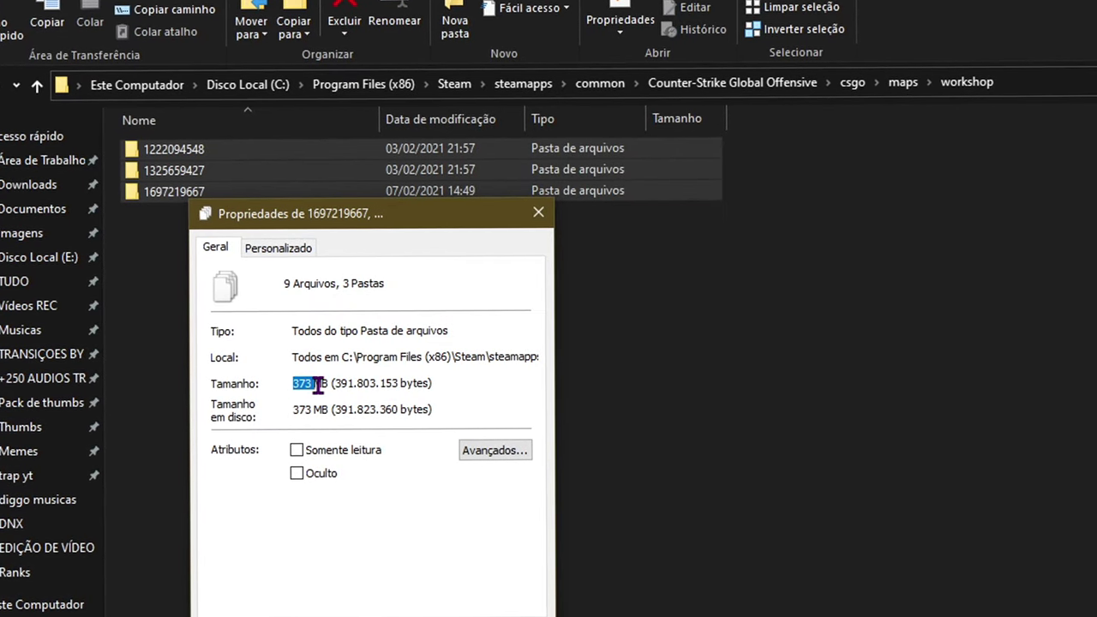
left_click(538, 212)
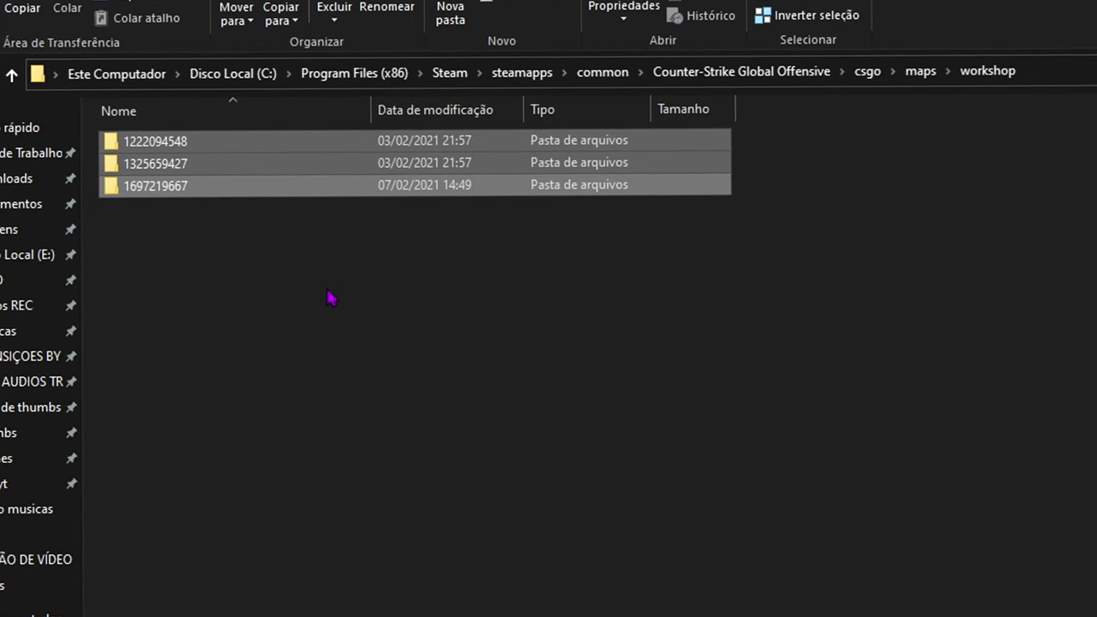
key("Delete")
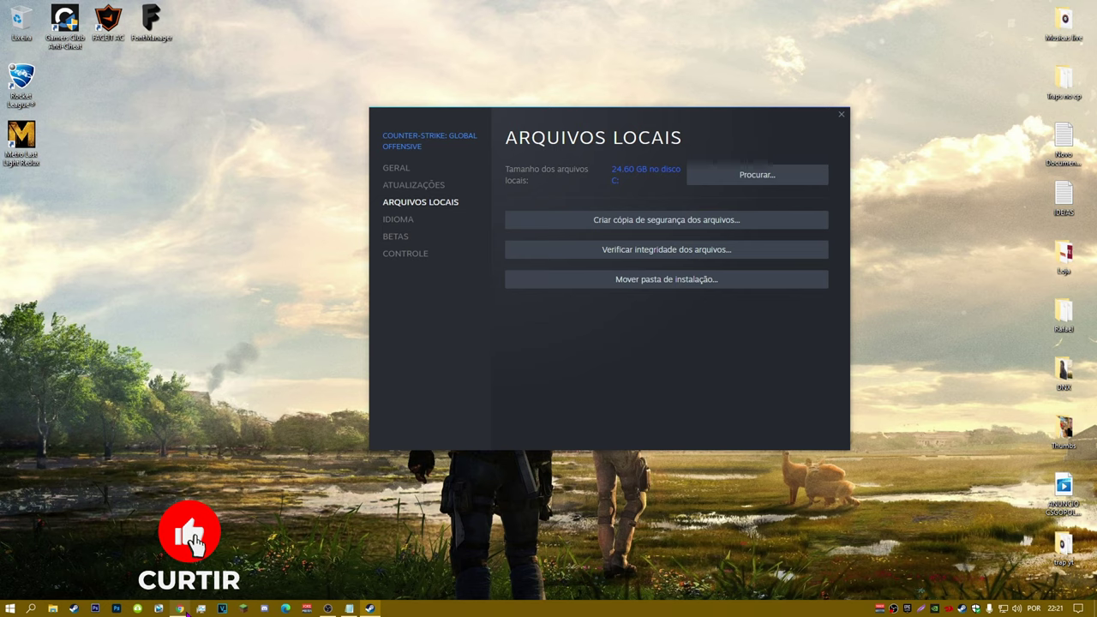
right_click(257, 562)
left_click(234, 568)
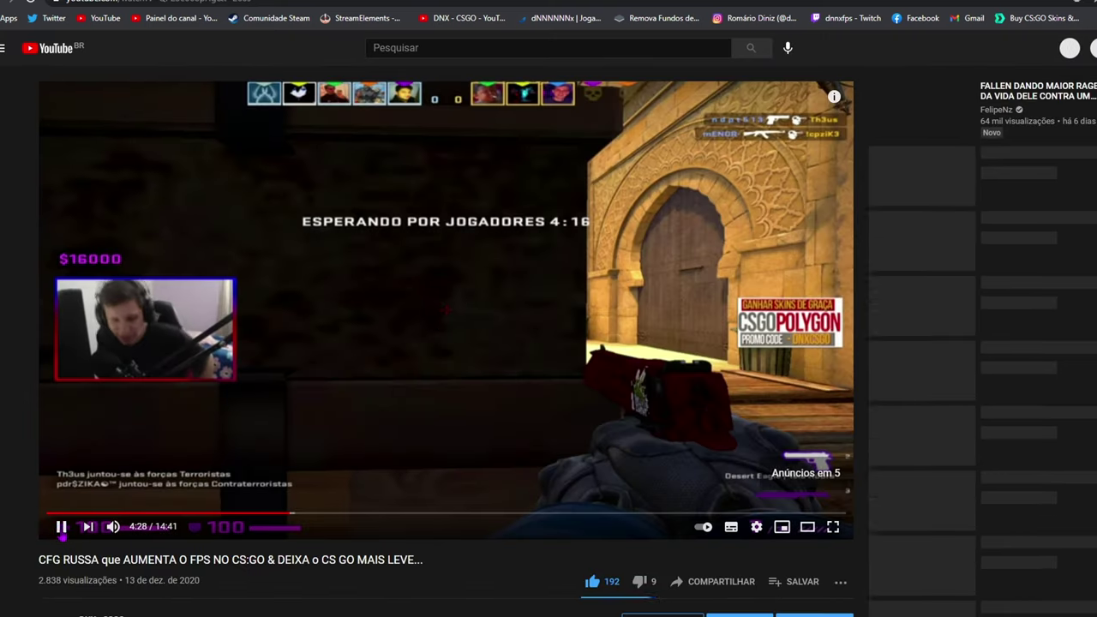
Expand the YouTube video's description and pinned comment to find the MediaFire link for fpsrussian.cfg.
scroll(71, 471, "down", 5)
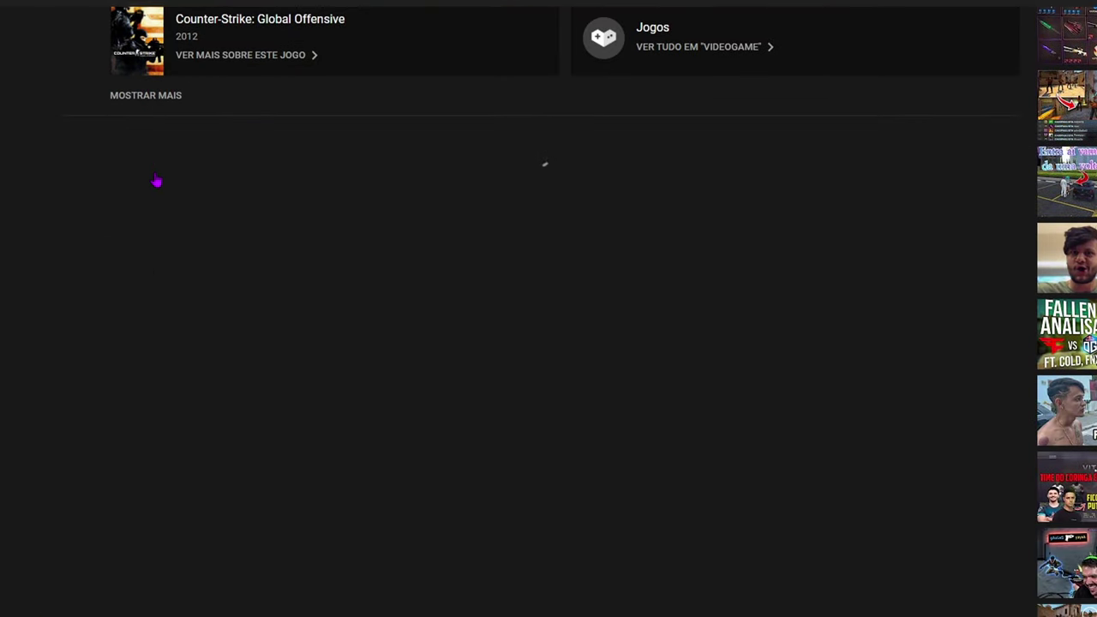
left_click(148, 95)
scroll(163, 240, "down", 5)
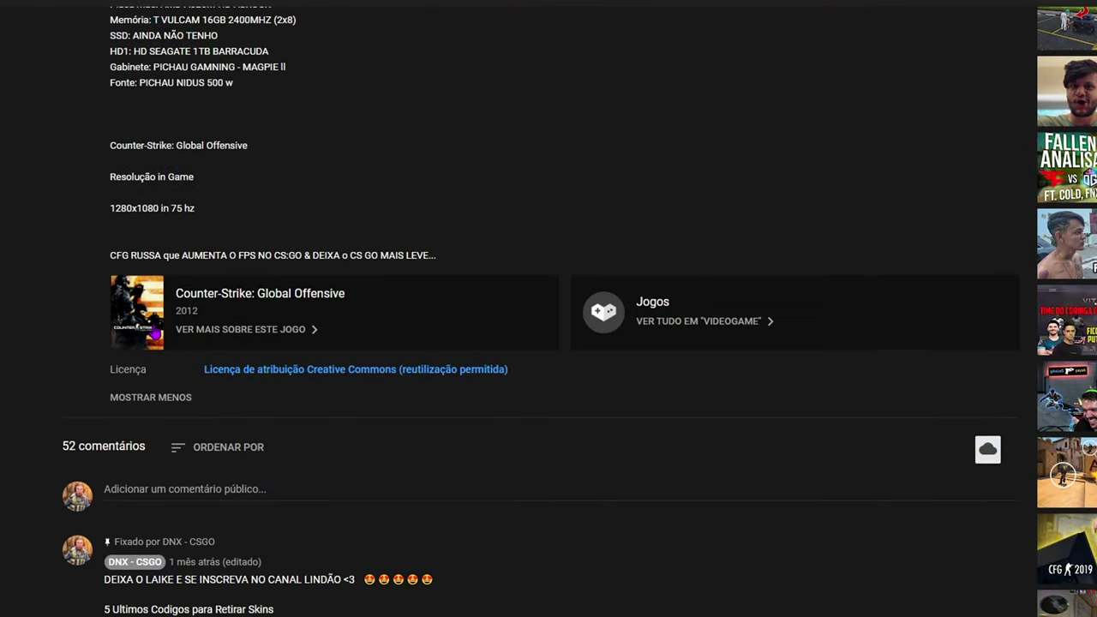
scroll(155, 334, "down", 3)
left_click(123, 419)
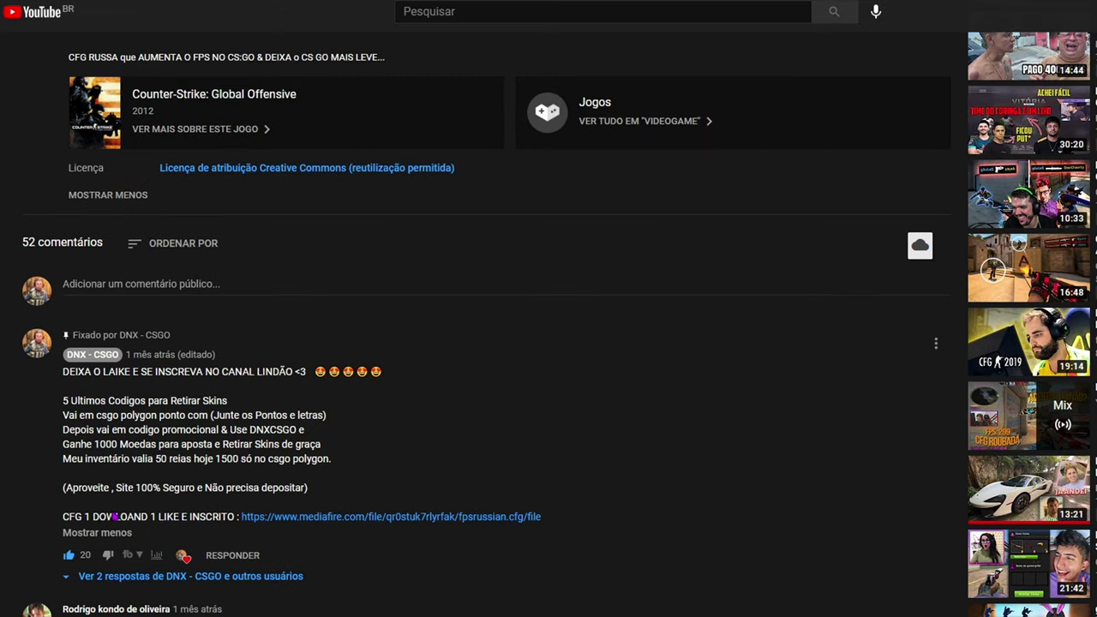
scroll(348, 525, "up", 15)
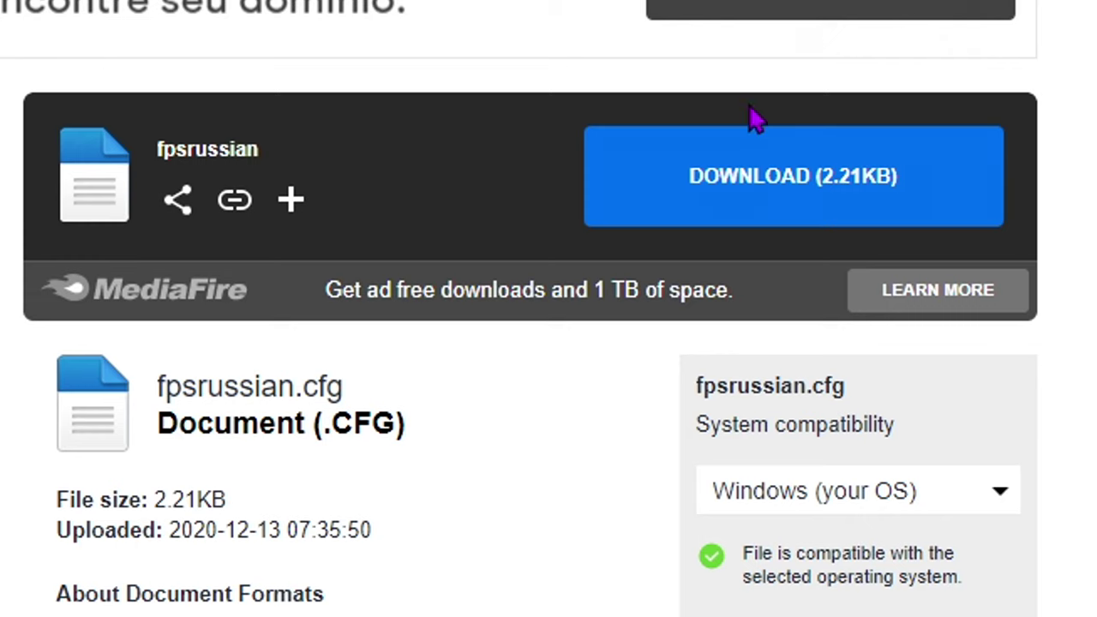
Download fpsrussian.cfg from MediaFire and save it to the desktop.
left_click(869, 196)
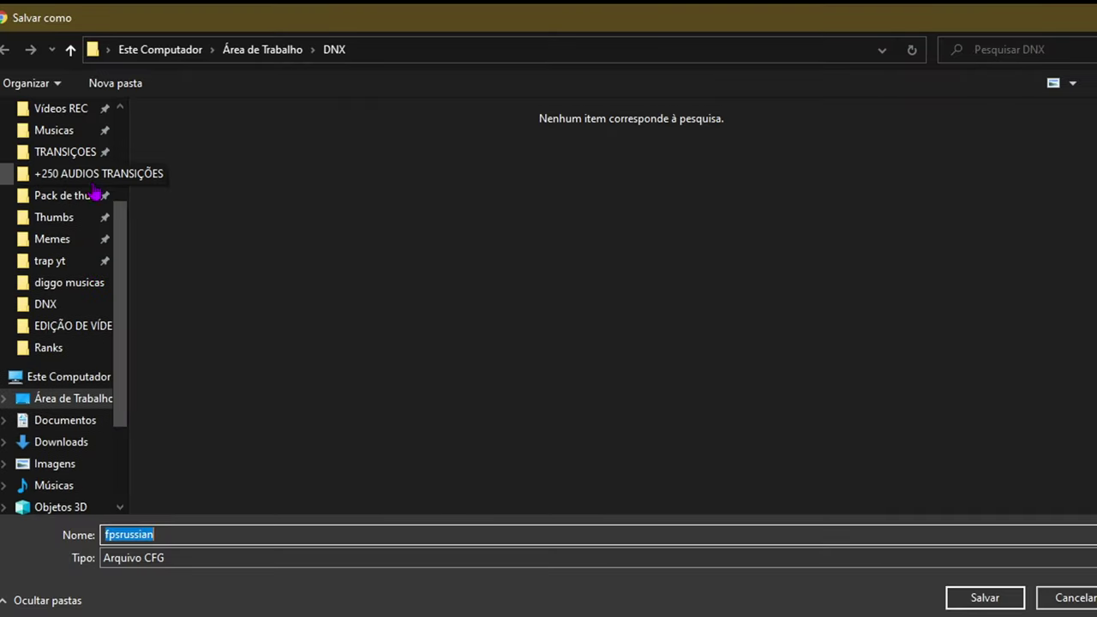
scroll(74, 171, "up", 3)
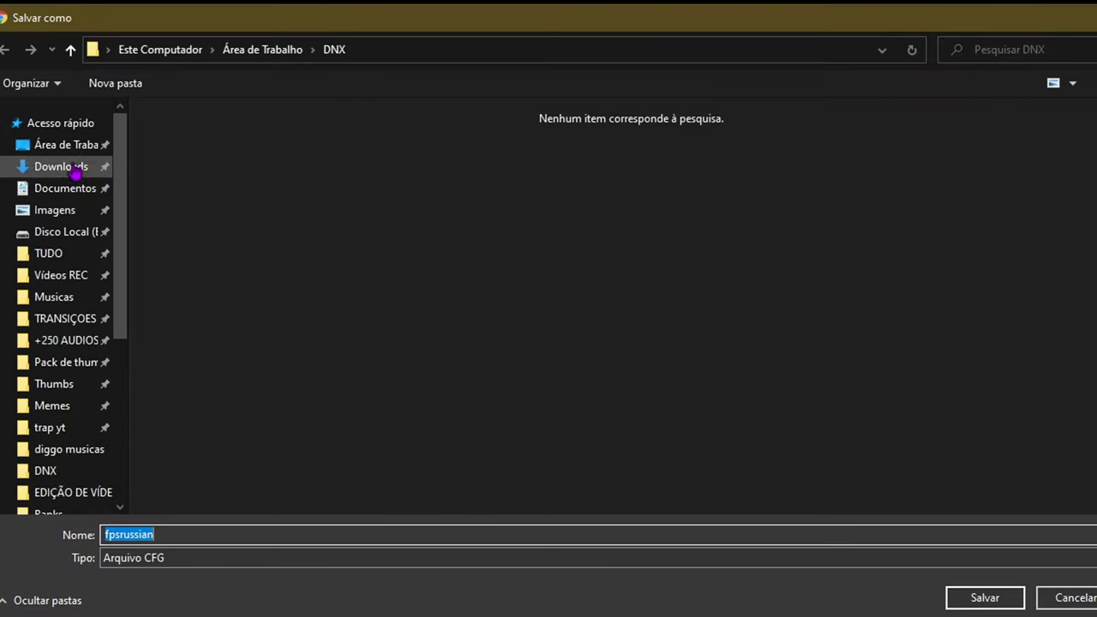
left_click(74, 145)
left_click(960, 598)
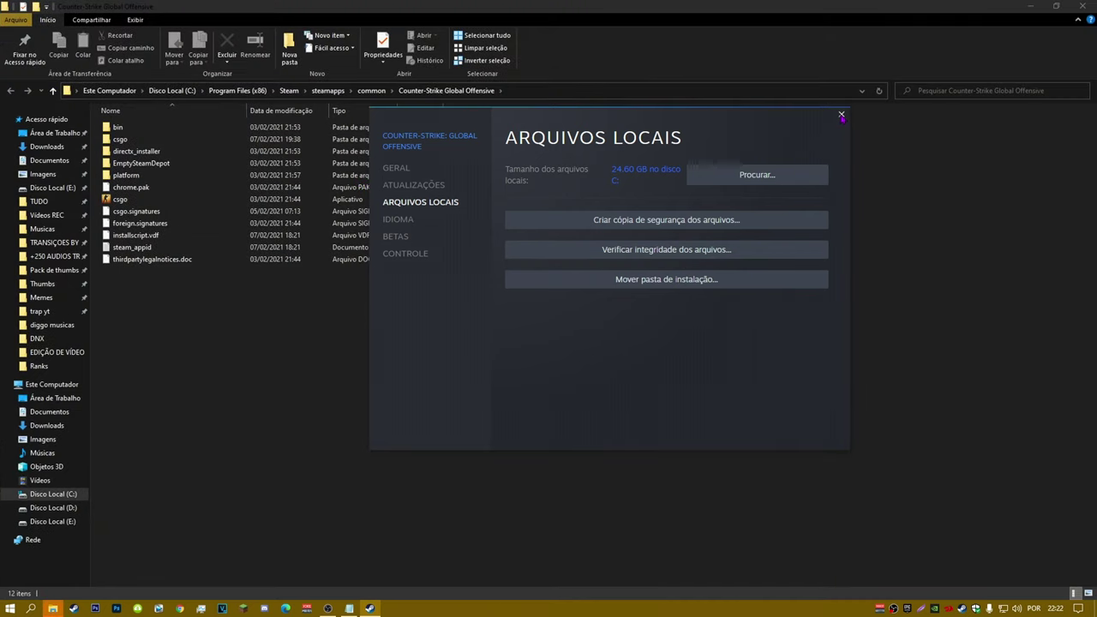
Close the game's Steam properties and move the fpsrussian config file from the desktop into the csgo\cfg folder.
left_click(840, 115)
double_click(124, 139)
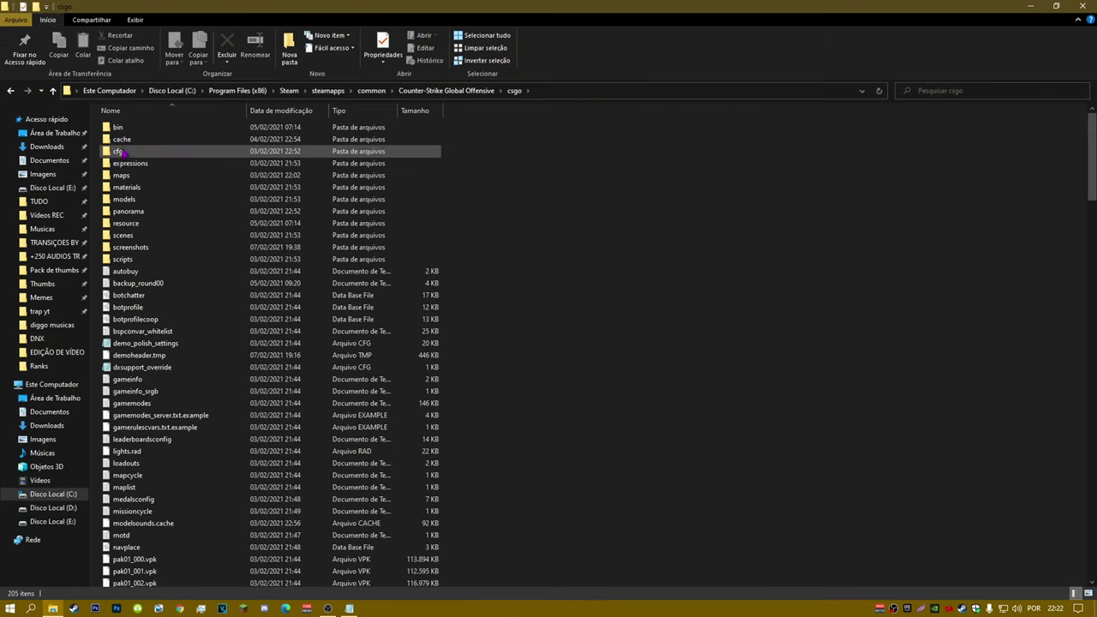
double_click(120, 151)
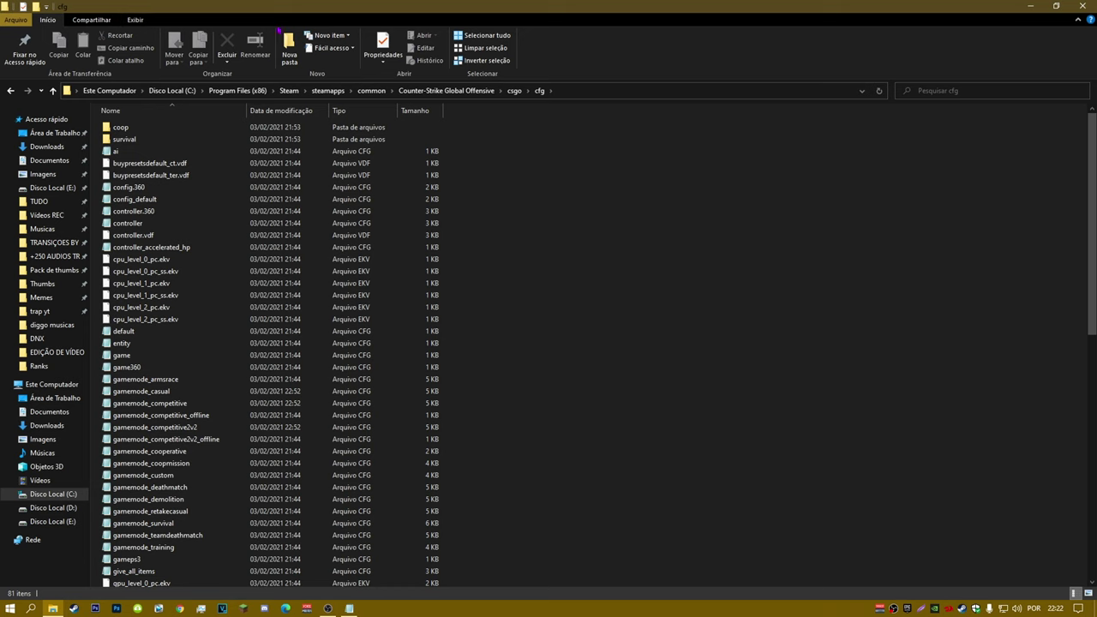
left_click(1055, 6)
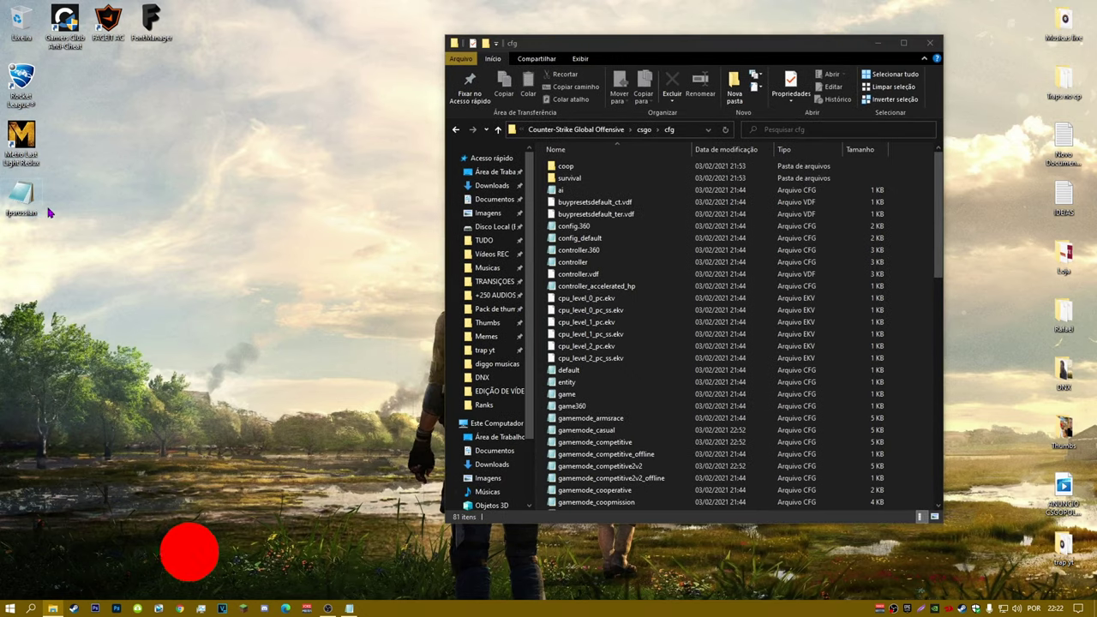
left_click_drag(93, 202, 617, 214)
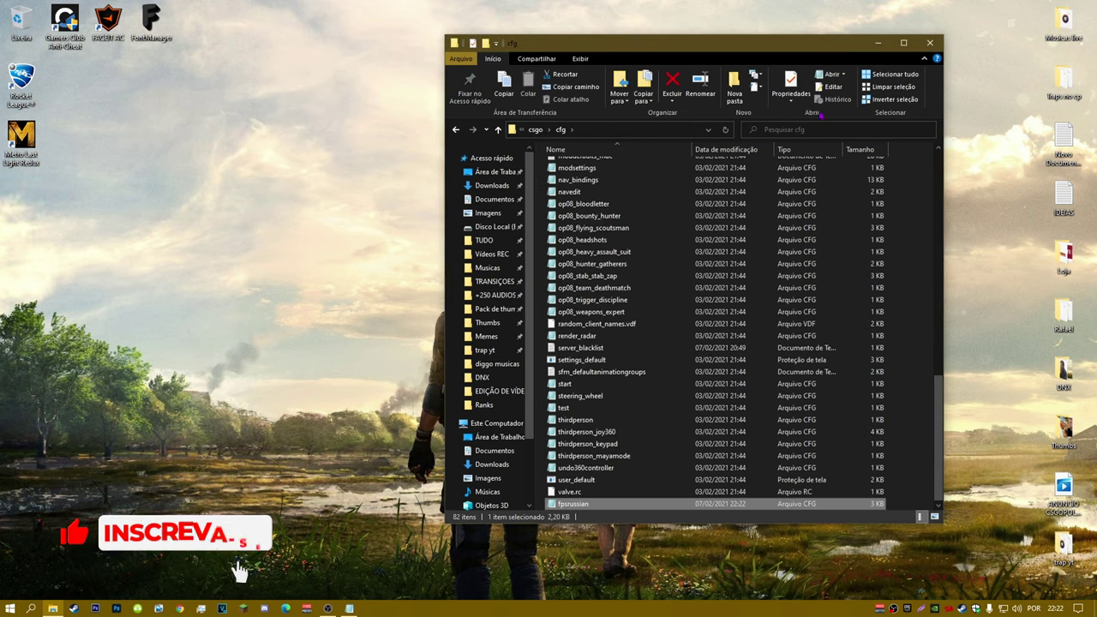
key("super+d")
right_click(473, 184)
left_click(514, 216)
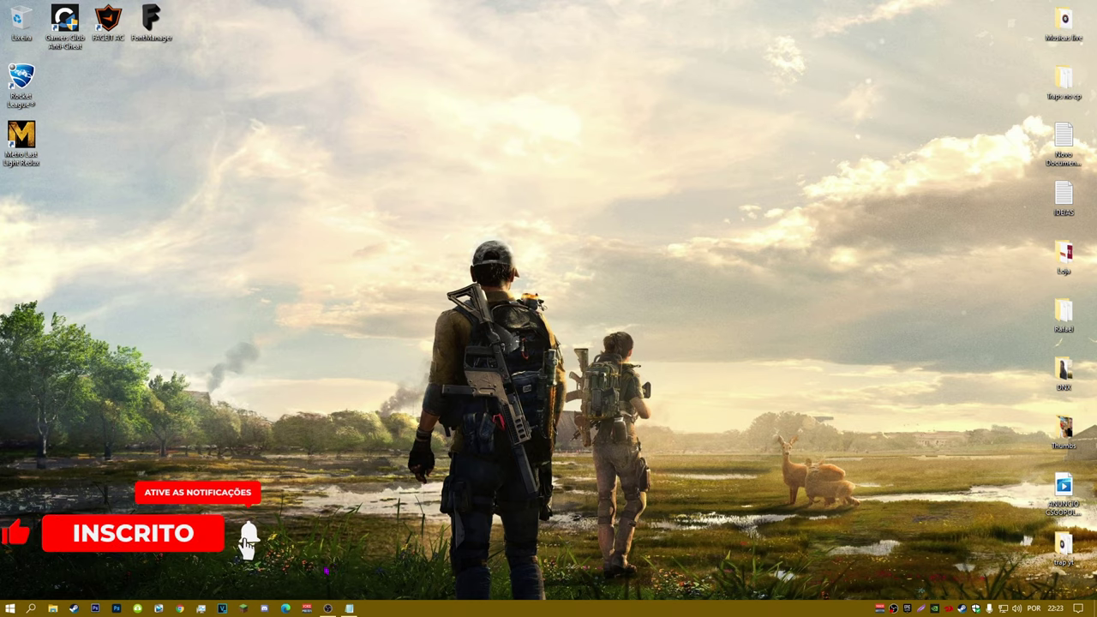
right_click(255, 403)
left_click(300, 428)
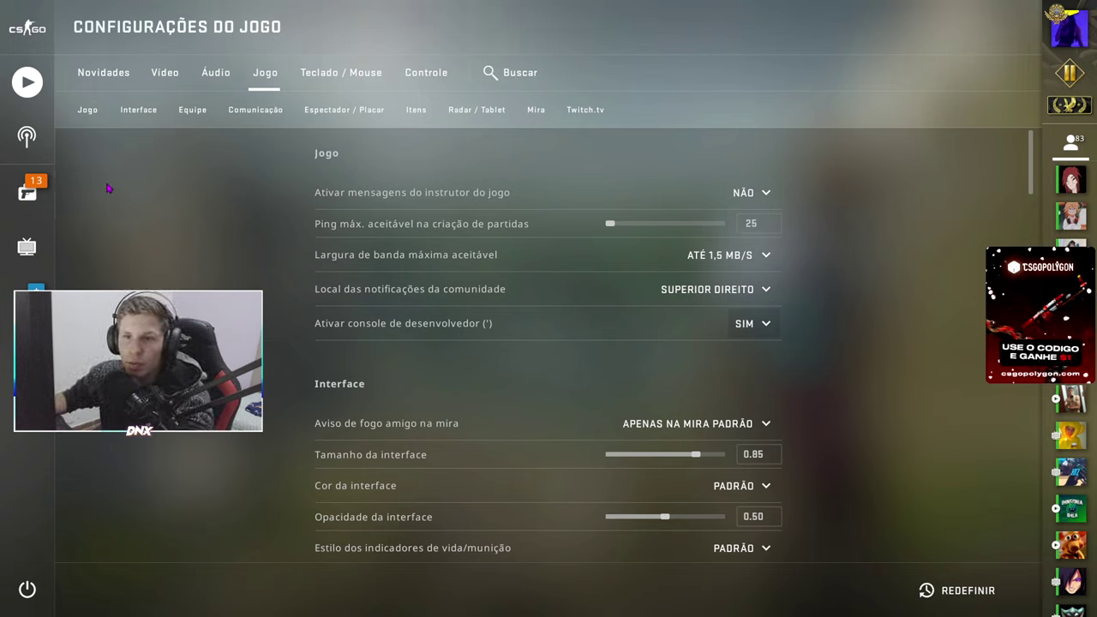
Open the inventory and browse through all the new item cards, from the P250 | K7 to the last one.
left_click(29, 194)
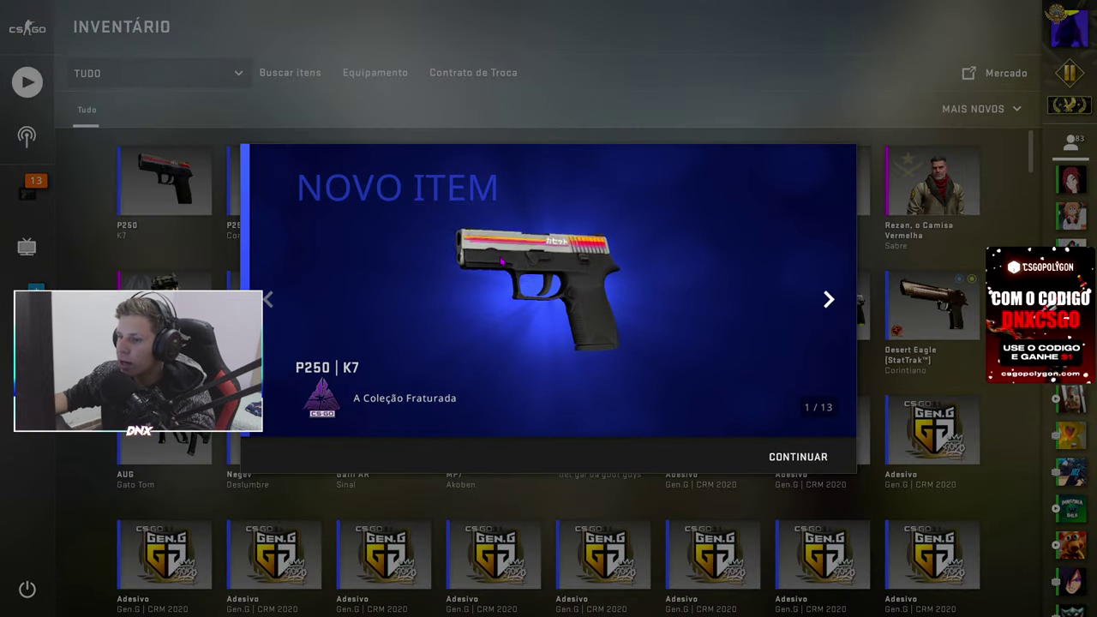
left_click(828, 299)
left_click(828, 299)
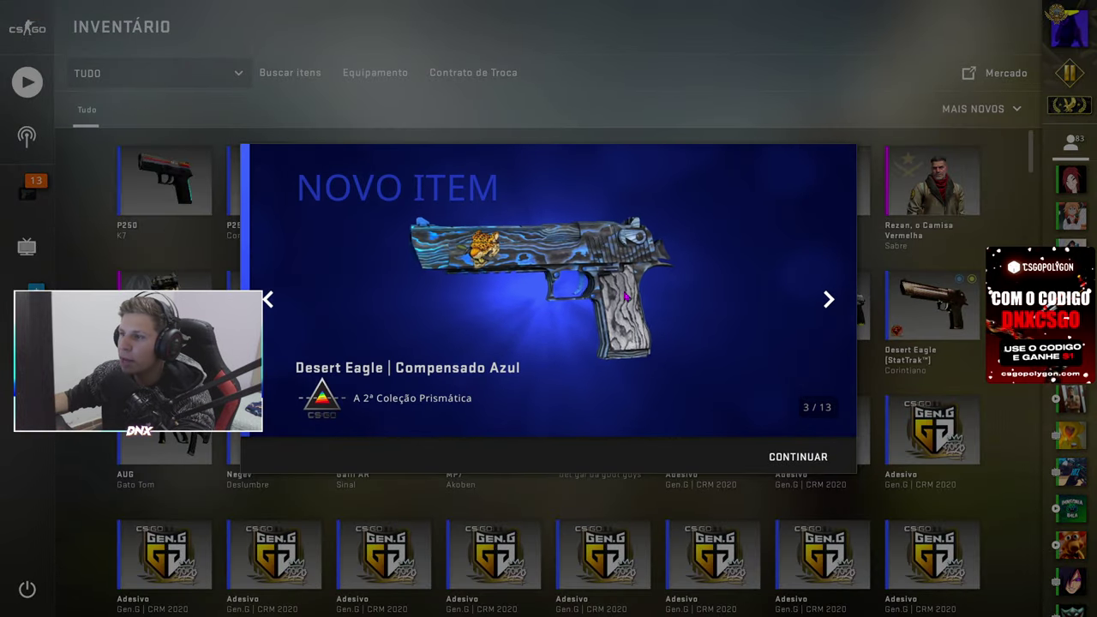
left_click(829, 299)
left_click(829, 299)
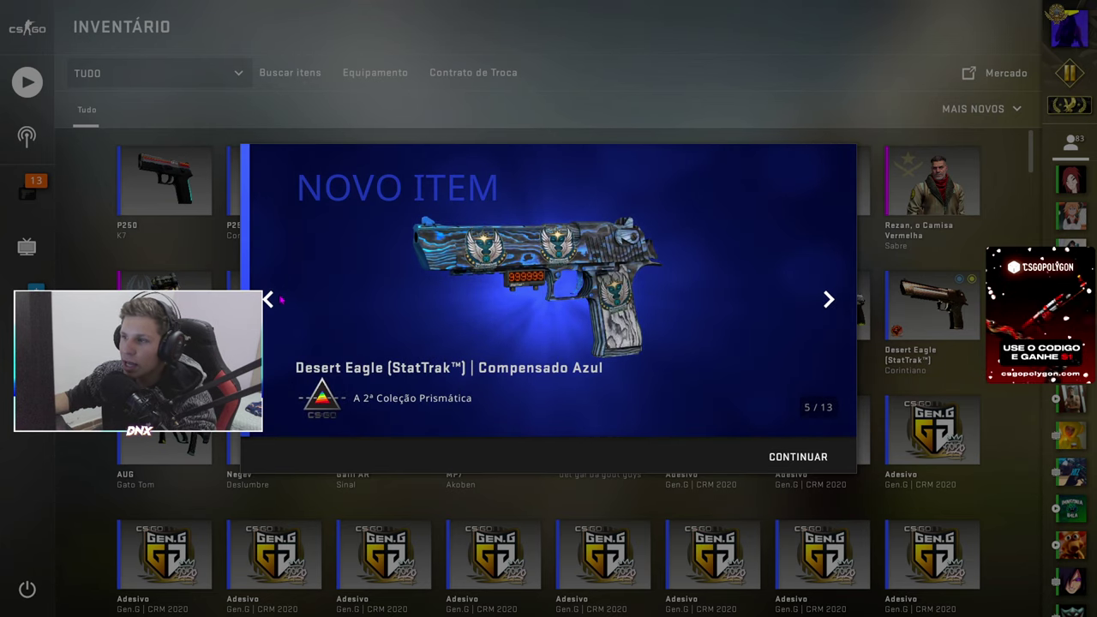
left_click(267, 299)
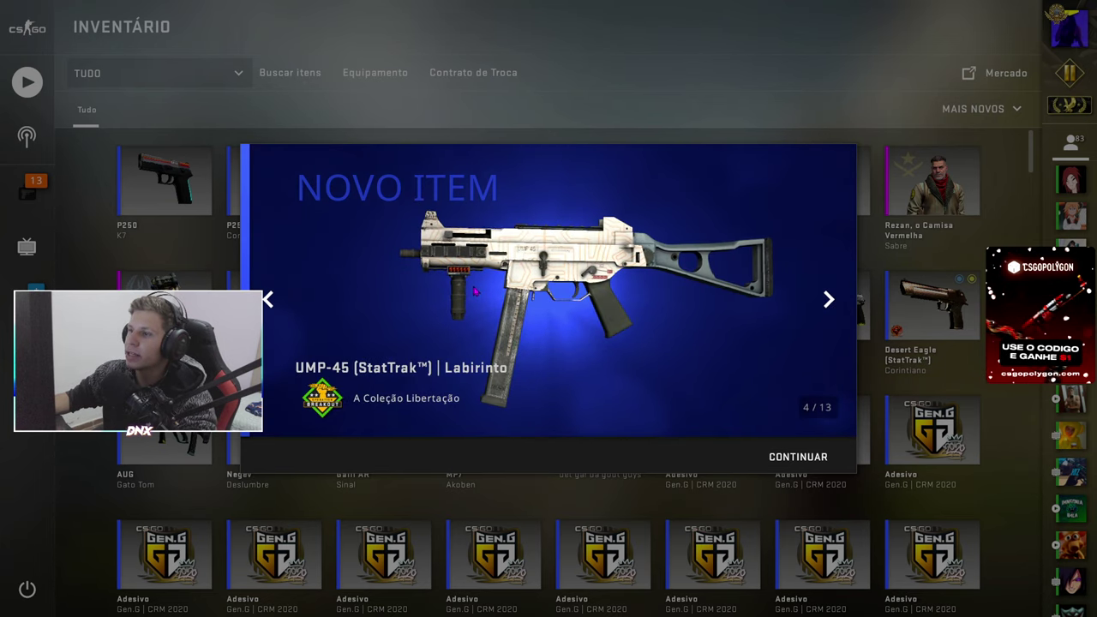
left_click(831, 302)
left_click(831, 301)
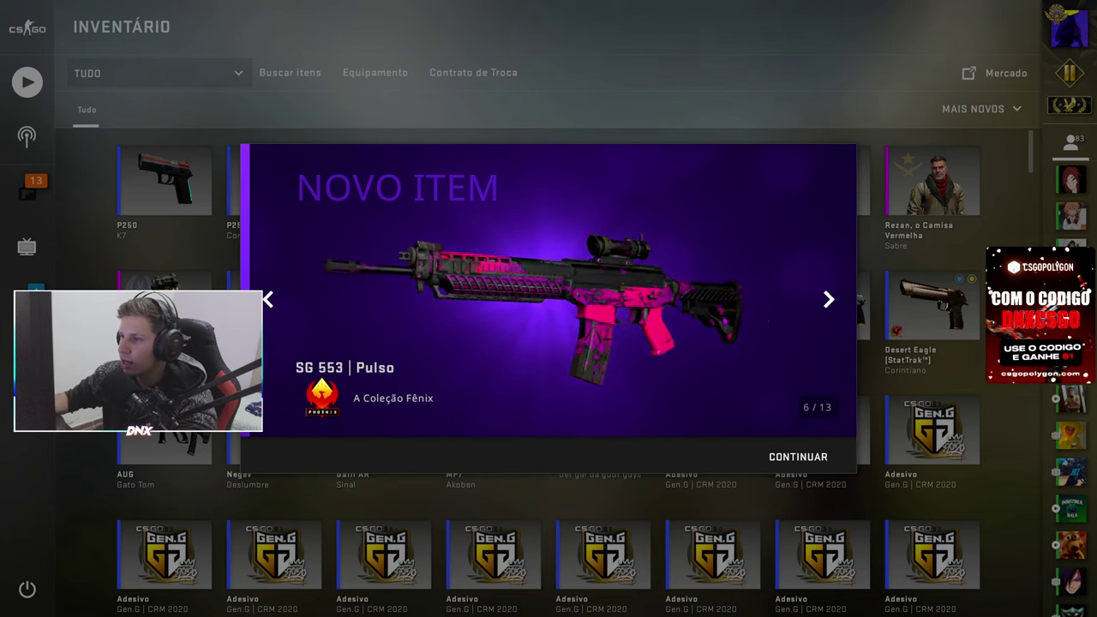
left_click(829, 300)
left_click(829, 300)
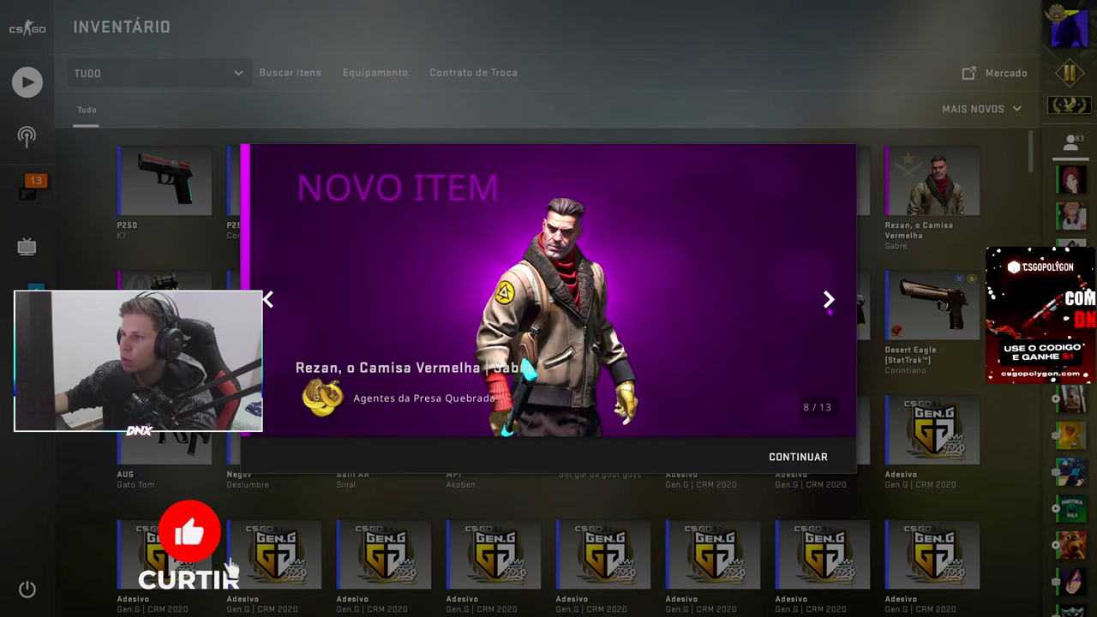
left_click(828, 300)
left_click(829, 300)
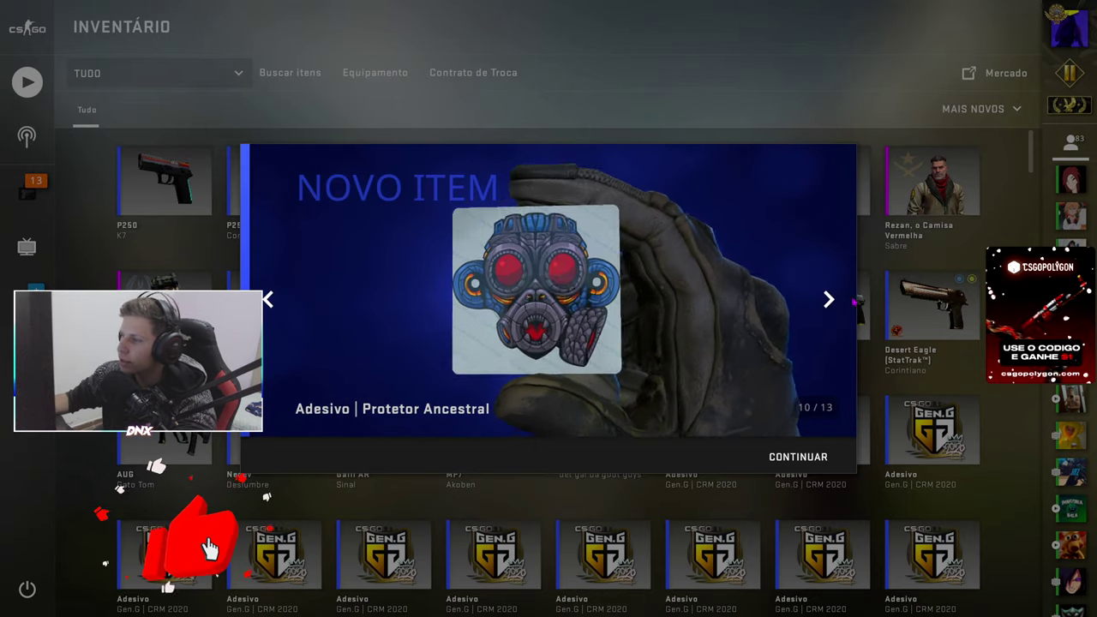
left_click(829, 300)
left_click(829, 300)
left_click(828, 300)
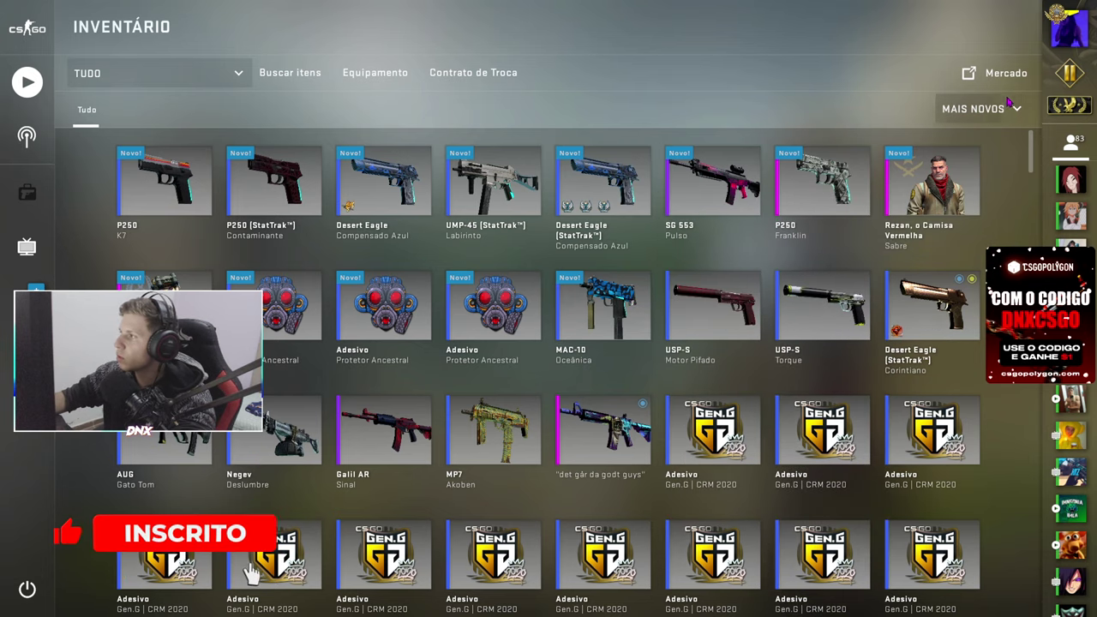
Sort the inventory by rarity (Mais raros), look over the rarest items and return to the main menu.
left_click(977, 109)
left_click(939, 167)
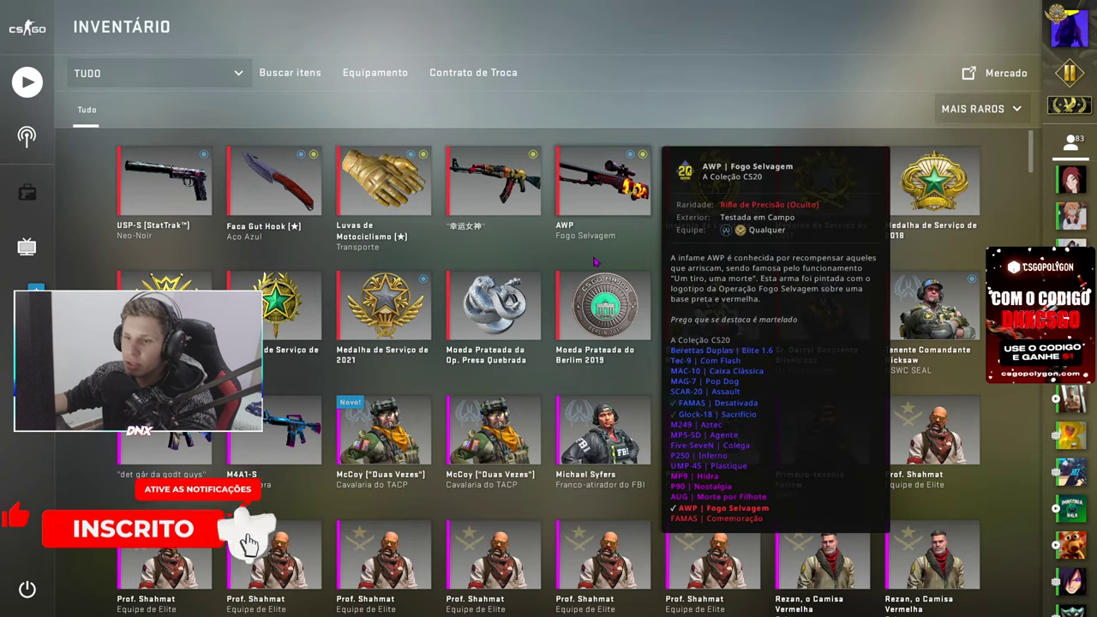
left_click(28, 28)
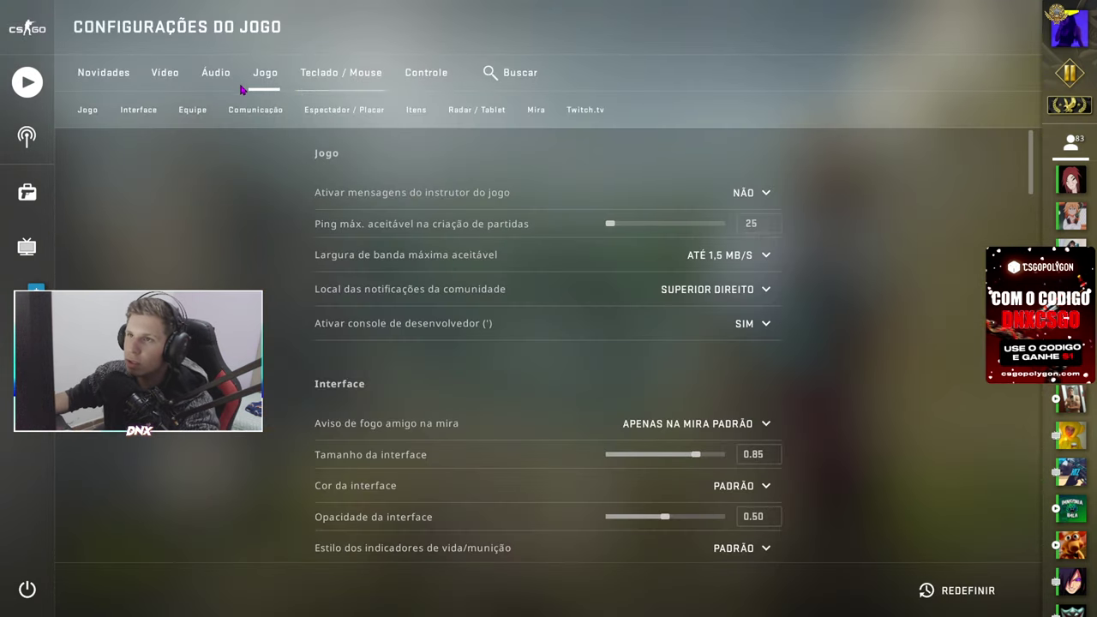
Review the current basic and advanced video settings in the game settings, and return to the main menu.
left_click(216, 74)
left_click(164, 73)
scroll(600, 309, "down", 2)
scroll(668, 317, "up", 1)
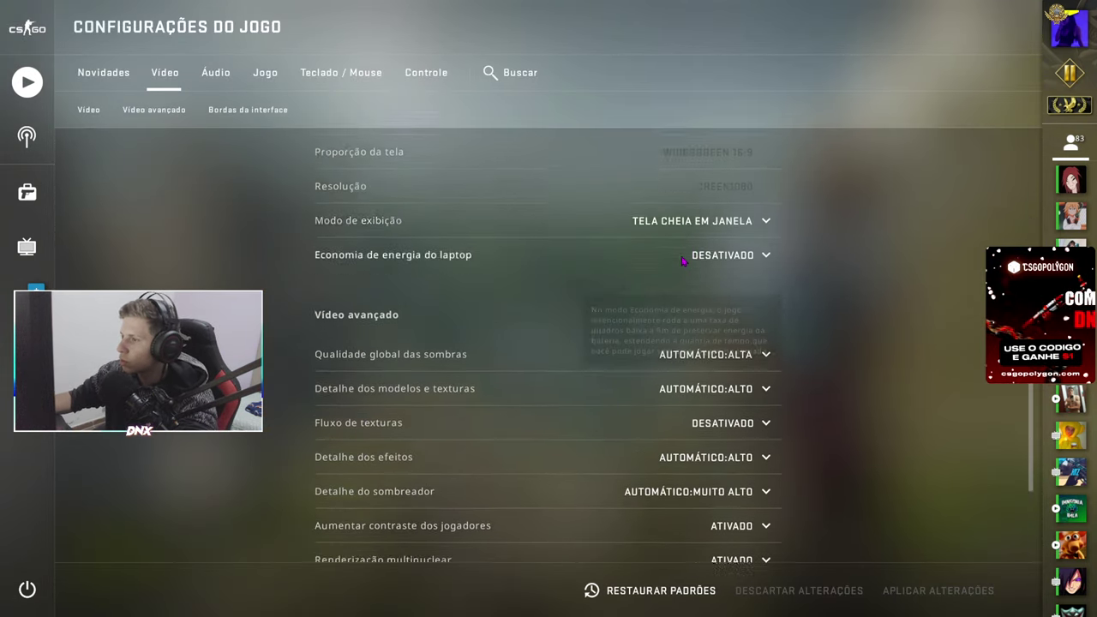
scroll(664, 326, "down", 3)
scroll(728, 193, "up", 2)
scroll(727, 203, "down", 2)
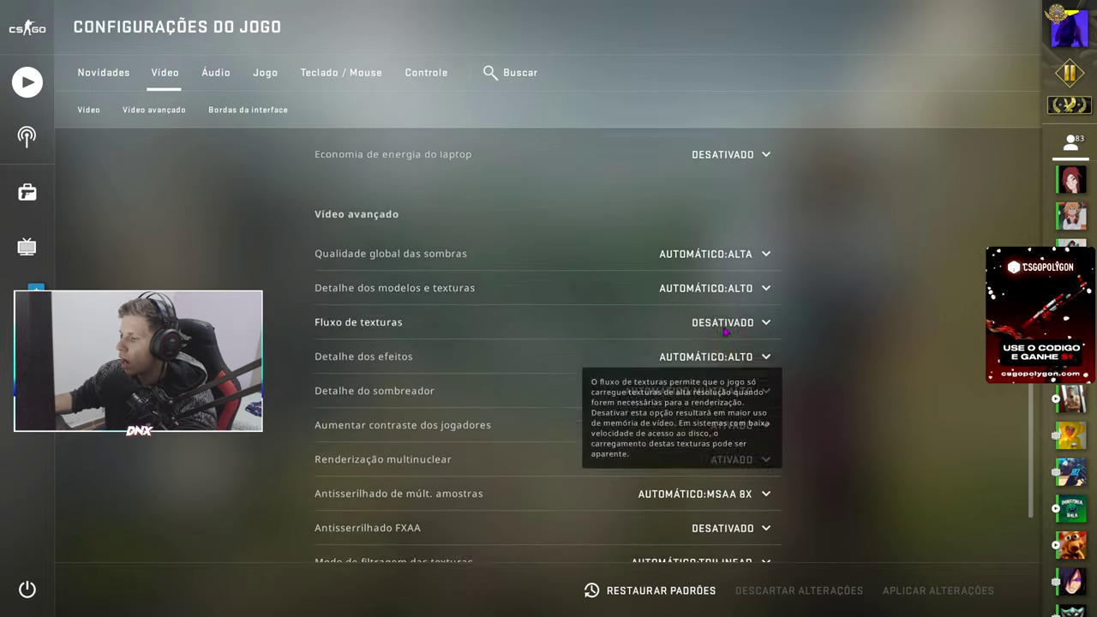
scroll(692, 282, "up", 6)
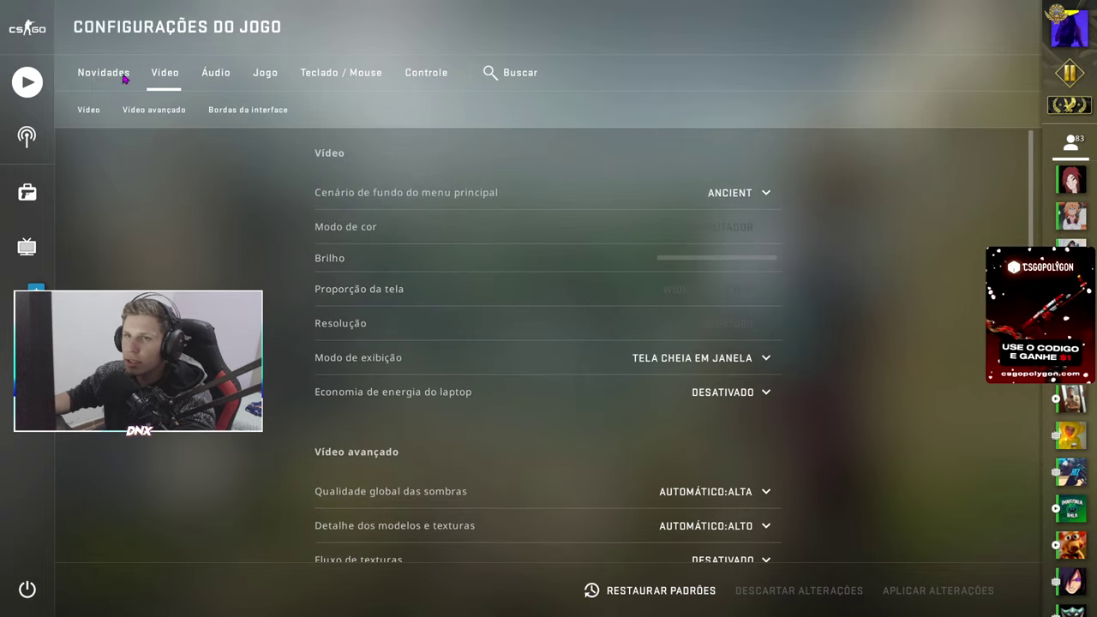
left_click(28, 28)
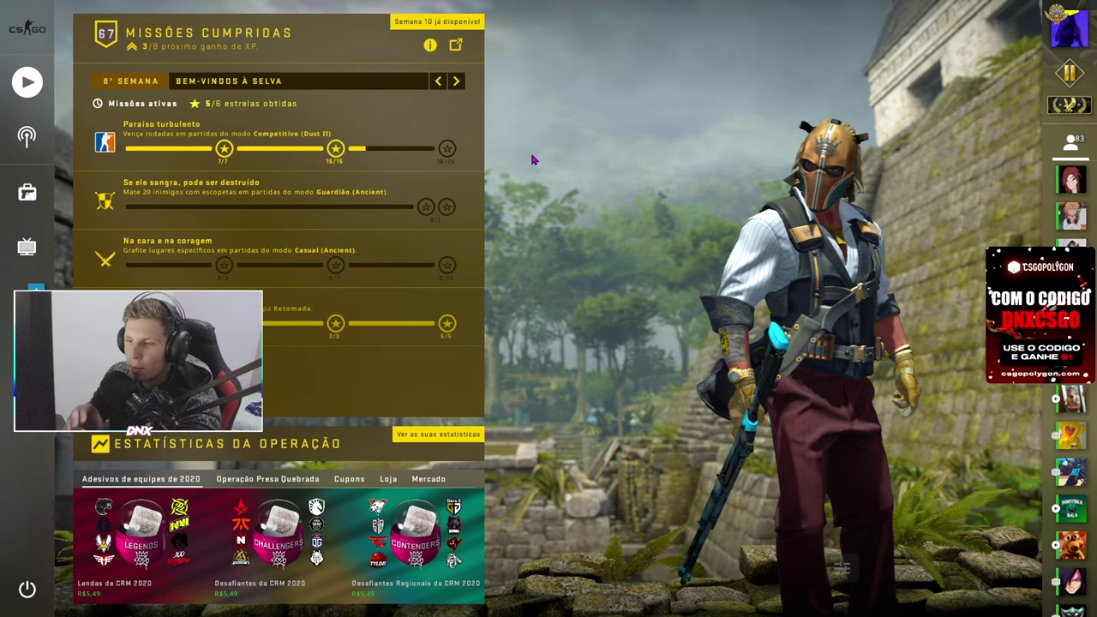
Run "exec fpsrussian" in the developer console to load the FPS config, and close the console.
key("grave")
type("exec fprussian")
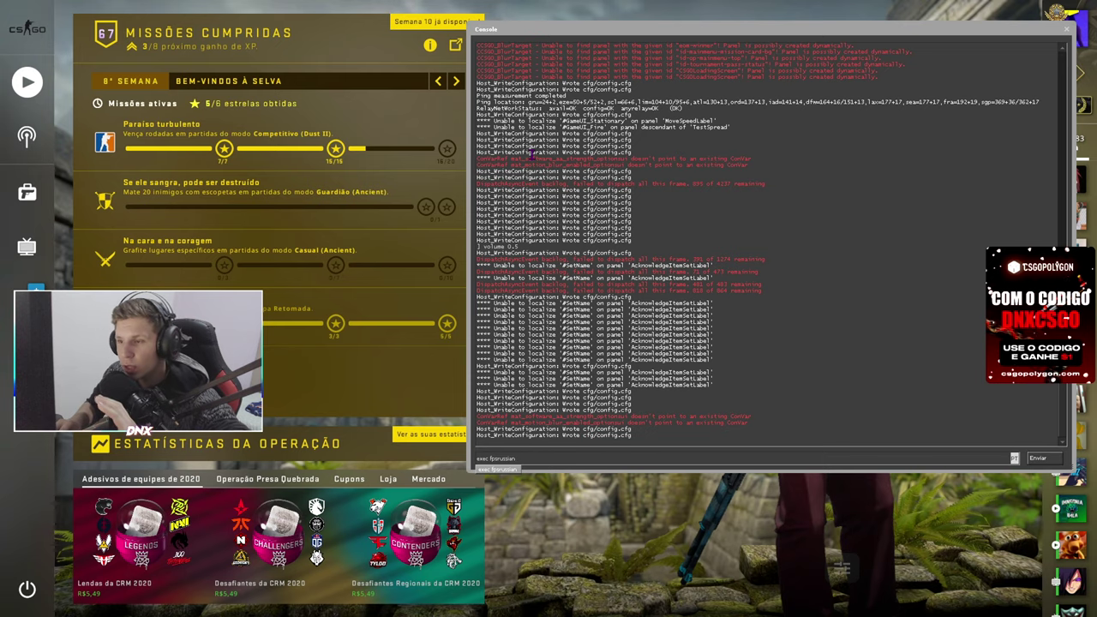
type("srussian")
key("Return")
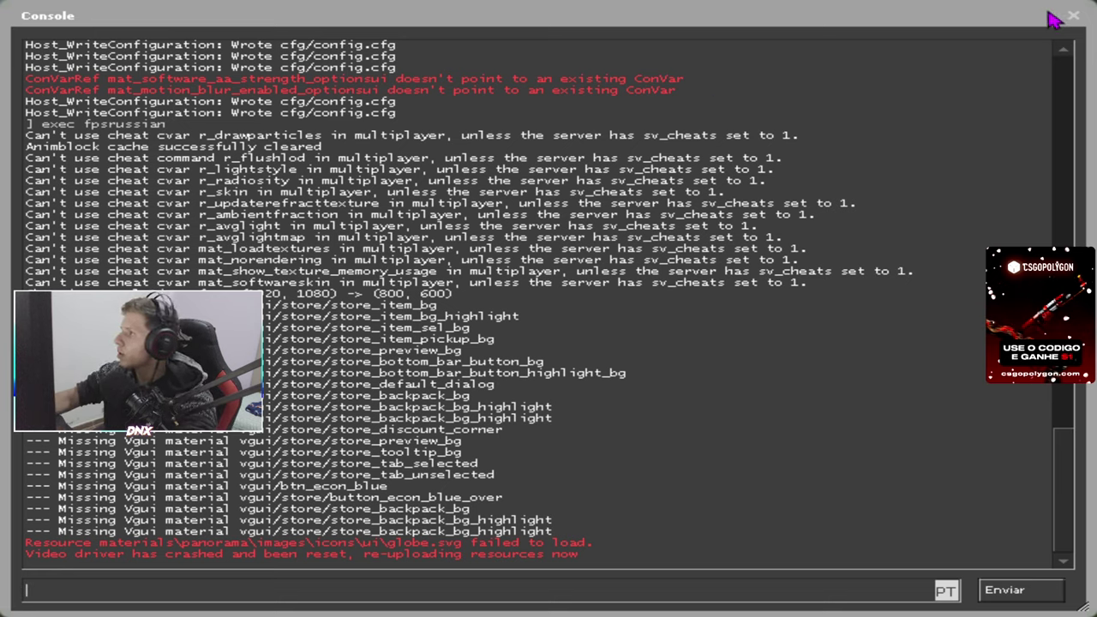
left_click(1073, 17)
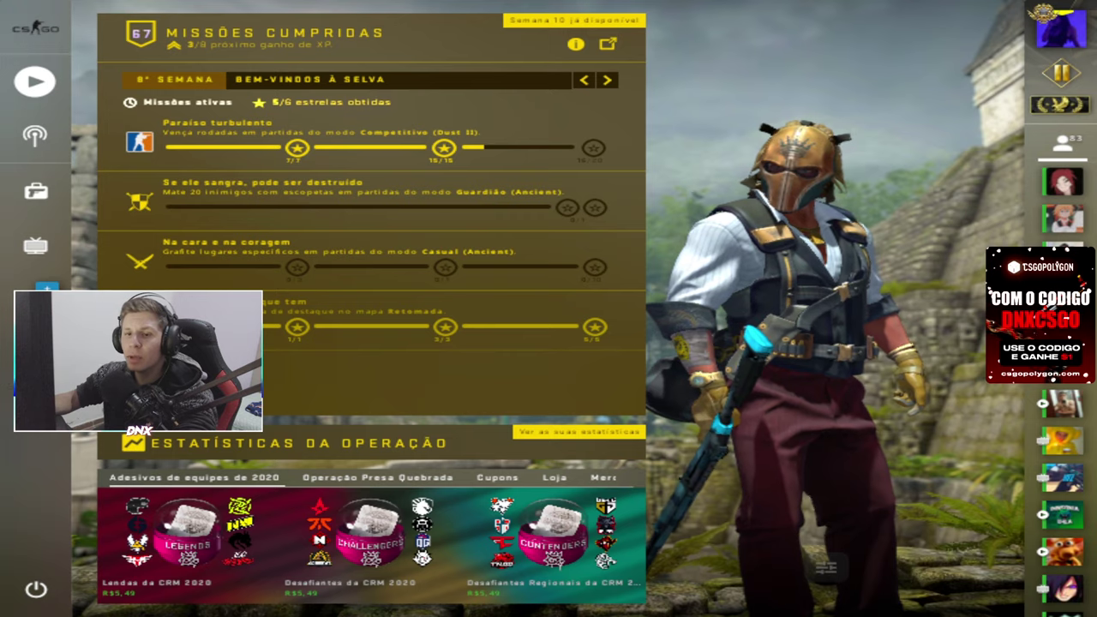
In the advanced video settings, set global shadow quality to Muito baixa and model and texture detail to Baixo.
left_click(35, 356)
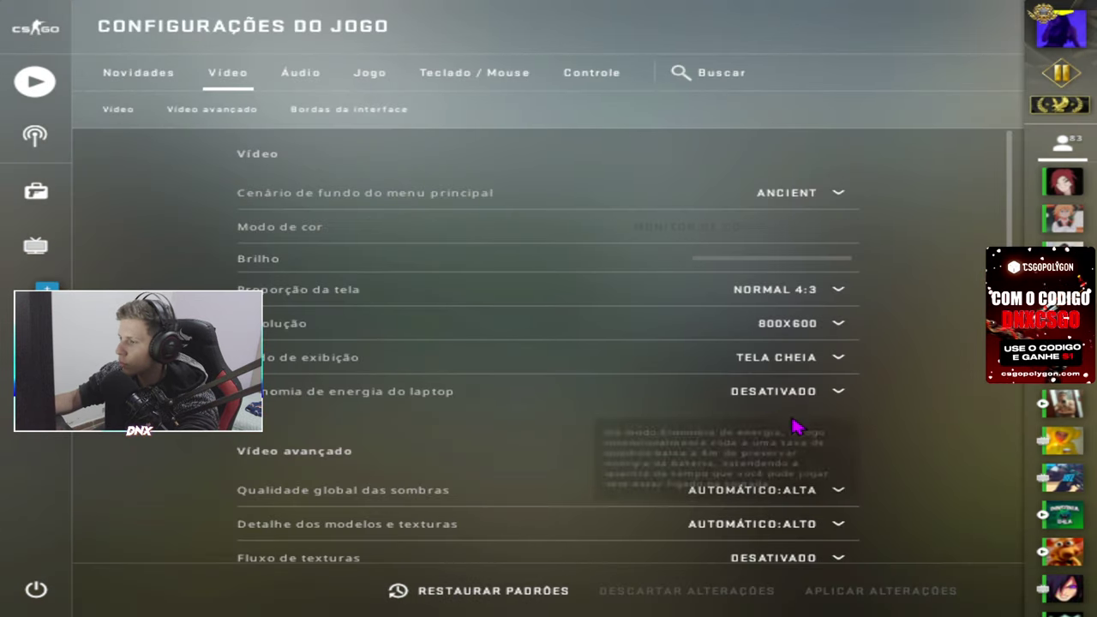
scroll(796, 423, "down", 3)
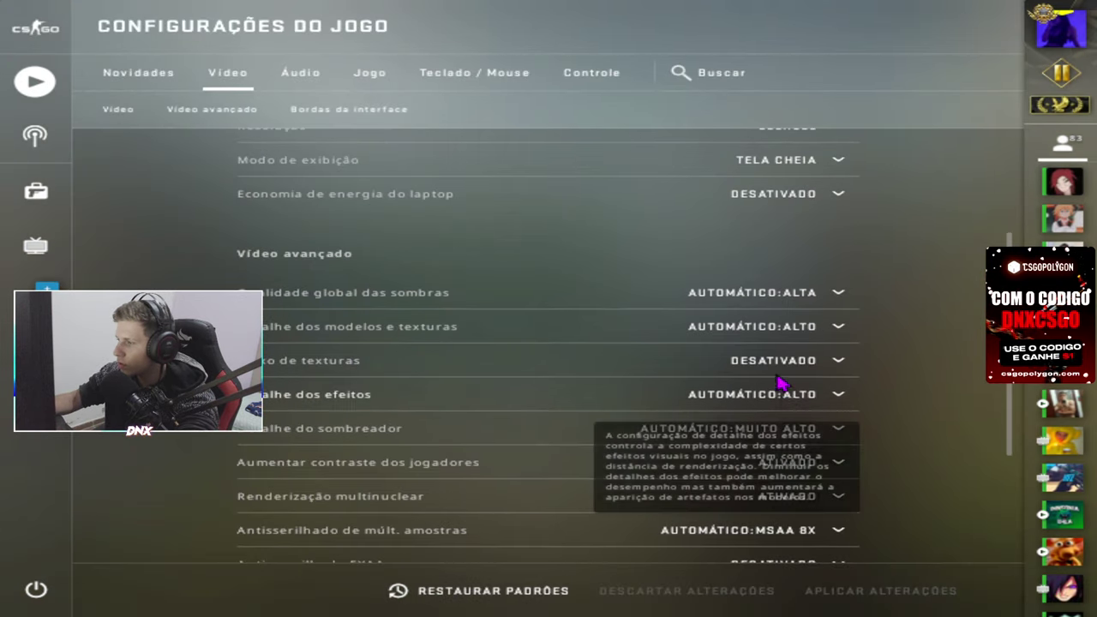
left_click(729, 302)
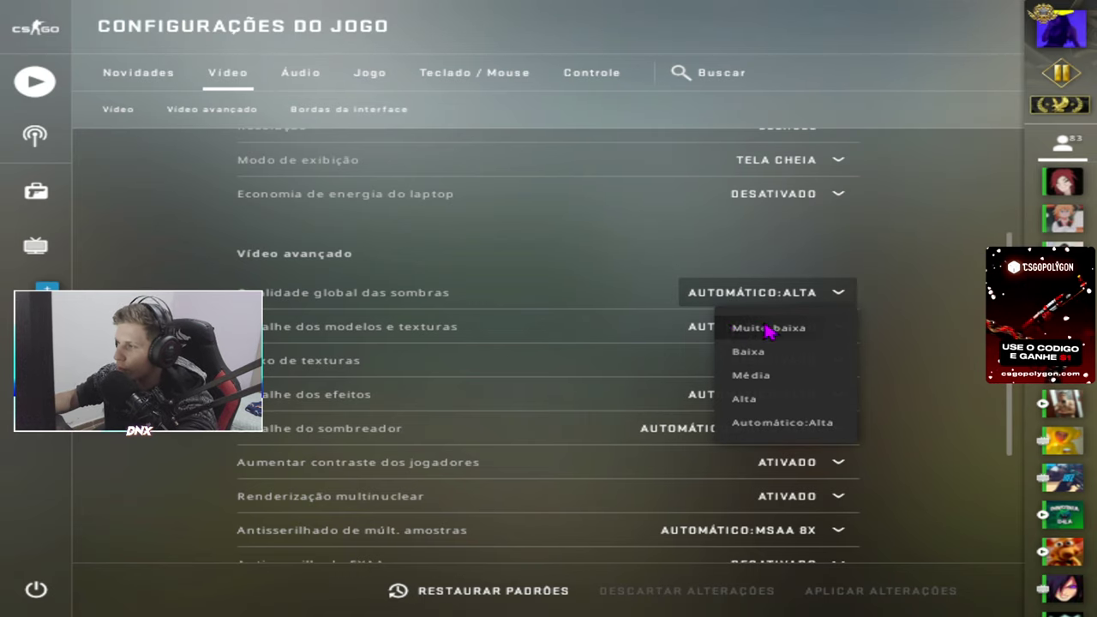
left_click(768, 332)
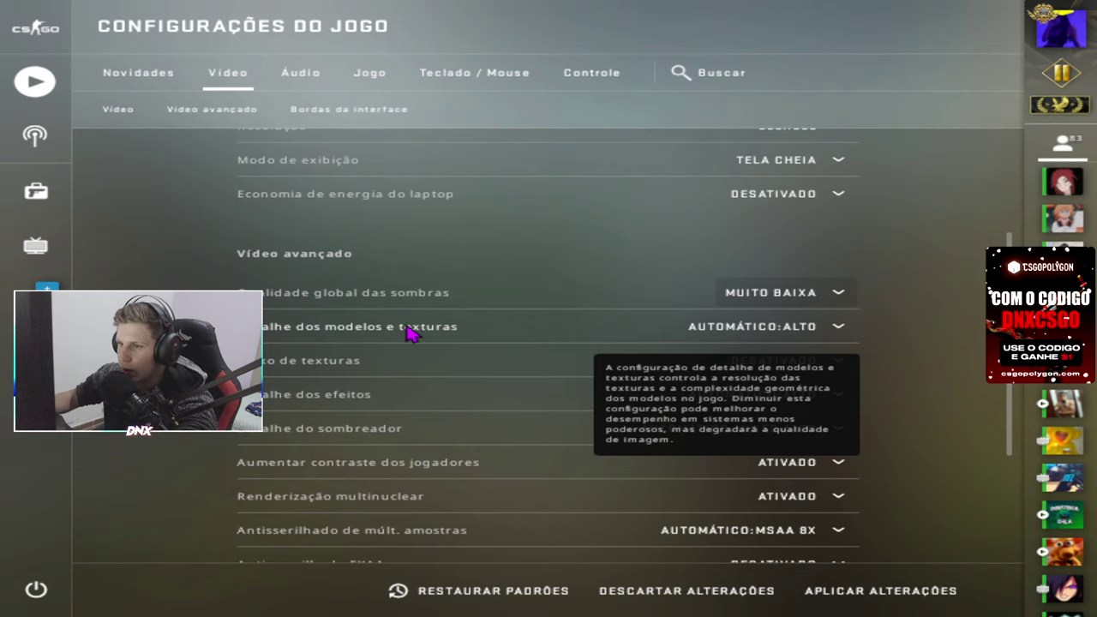
left_click(719, 334)
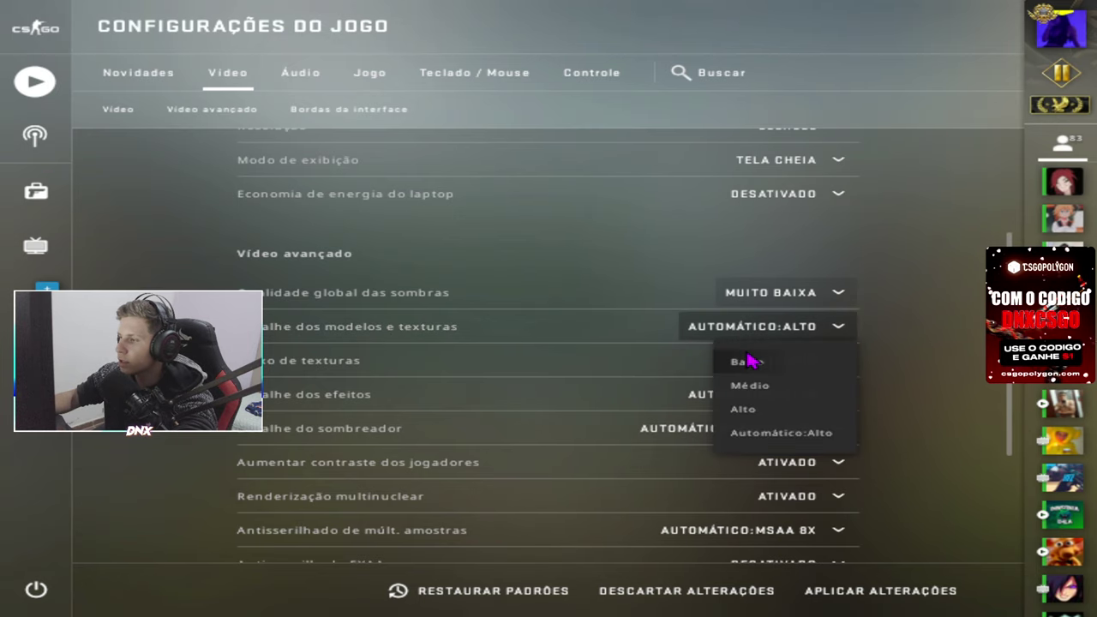
left_click(747, 362)
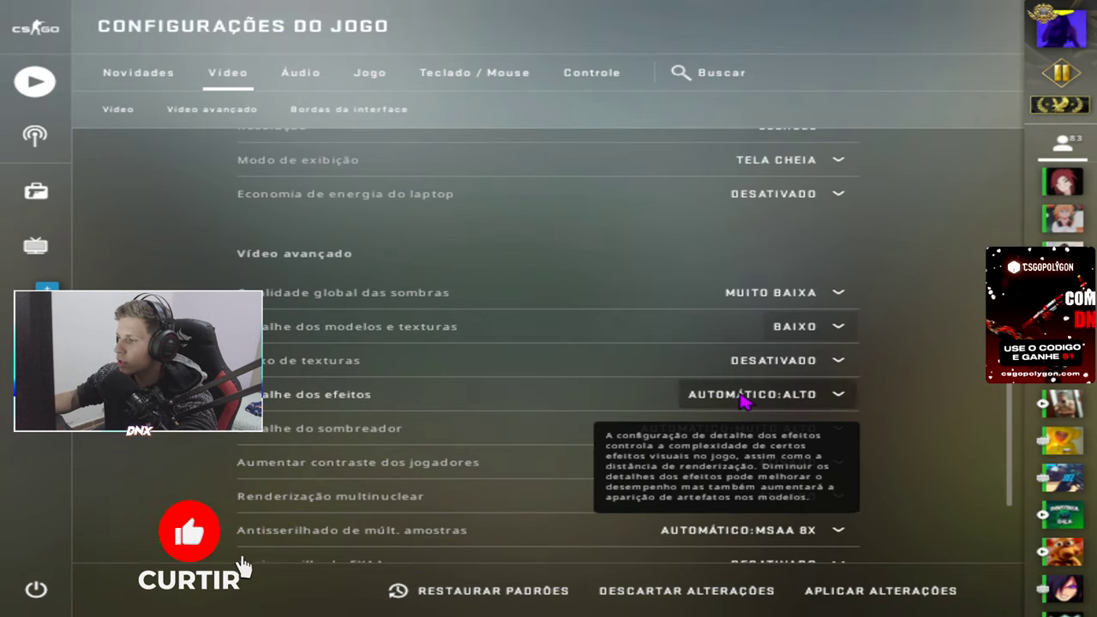
Set both the effects detail and the shader detail to Baixo.
scroll(743, 399, "down", 2)
left_click(735, 299)
left_click(743, 332)
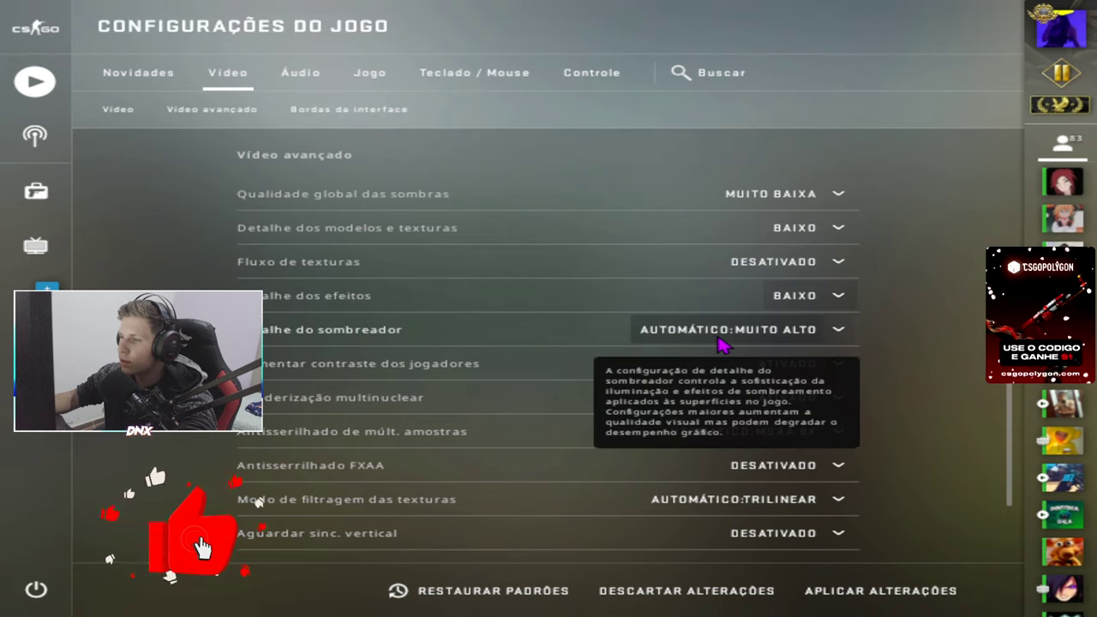
left_click(727, 332)
left_click(718, 364)
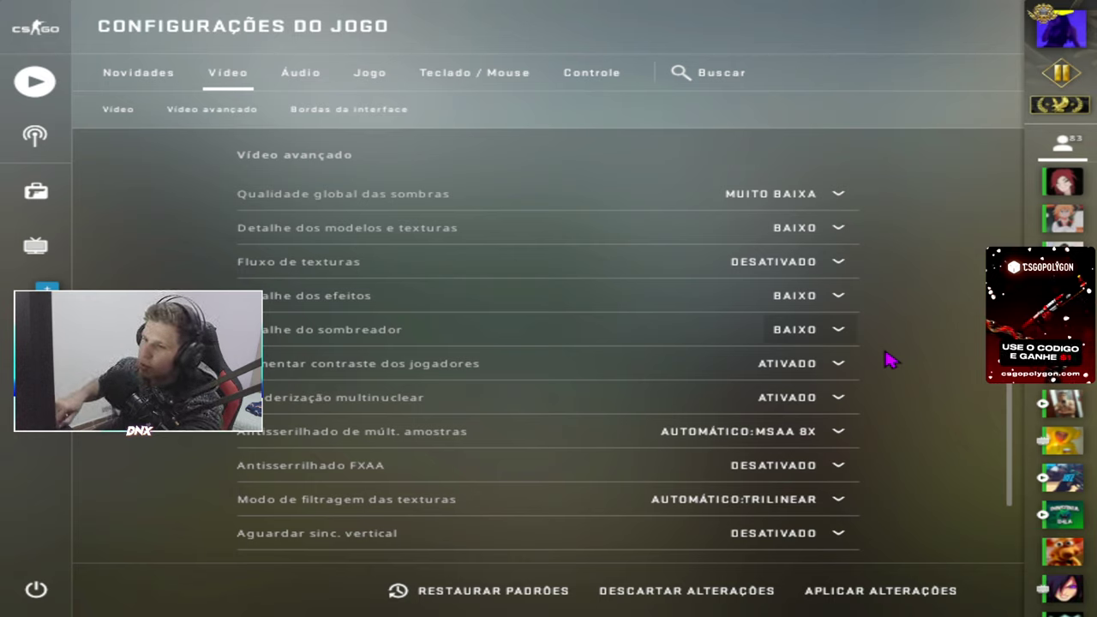
Set the player contrast boost to Desativado and multisample anti-aliasing to Nenhum.
left_click(828, 373)
left_click(796, 397)
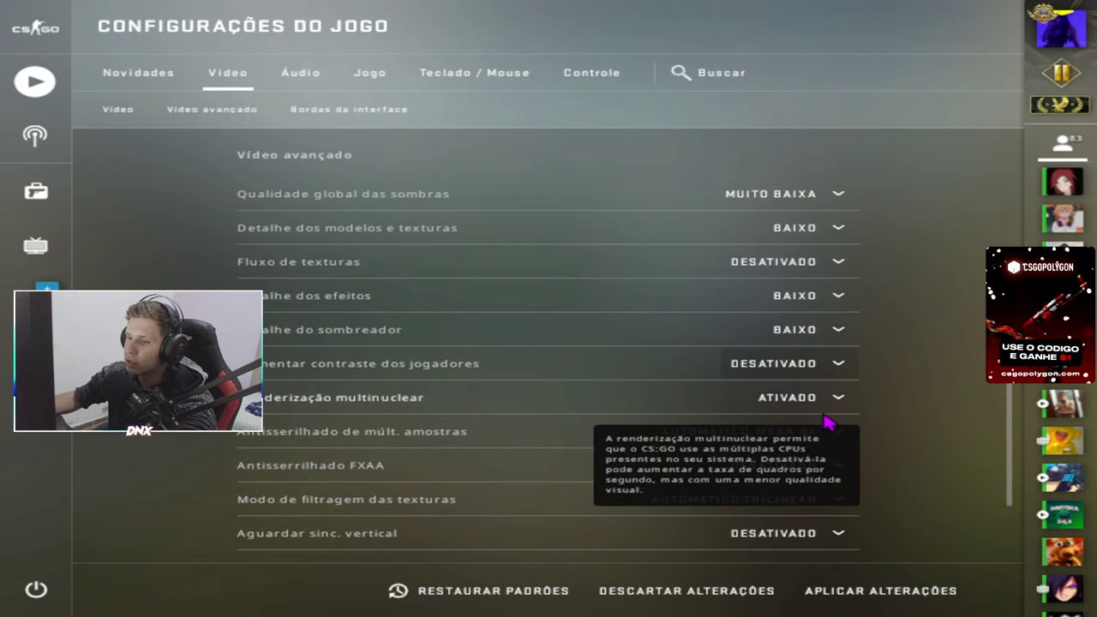
scroll(827, 420, "down", 3)
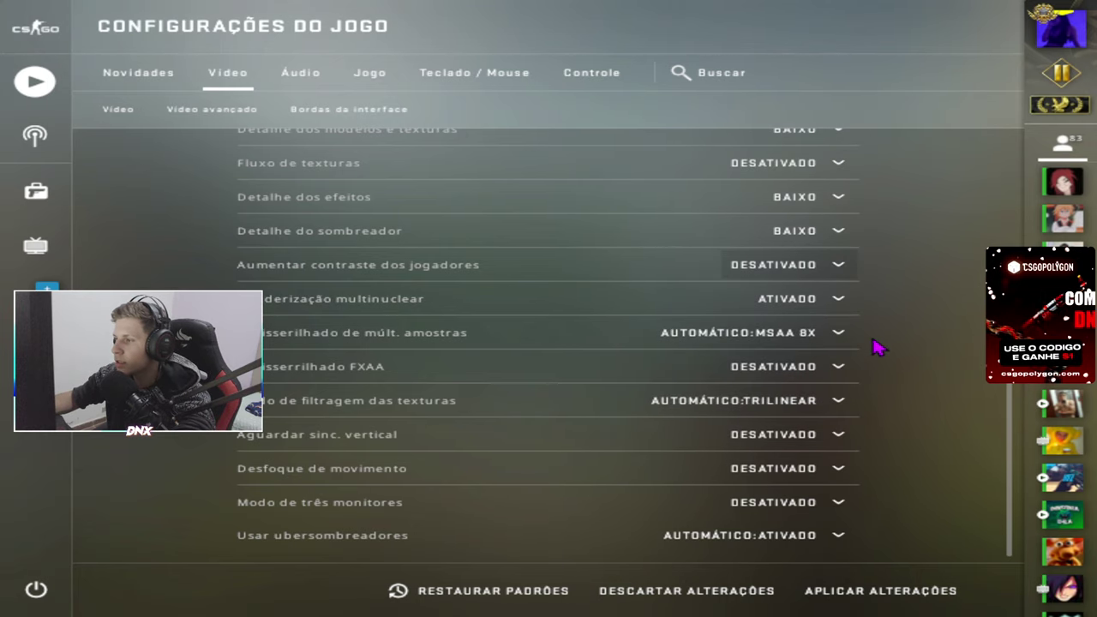
left_click(809, 338)
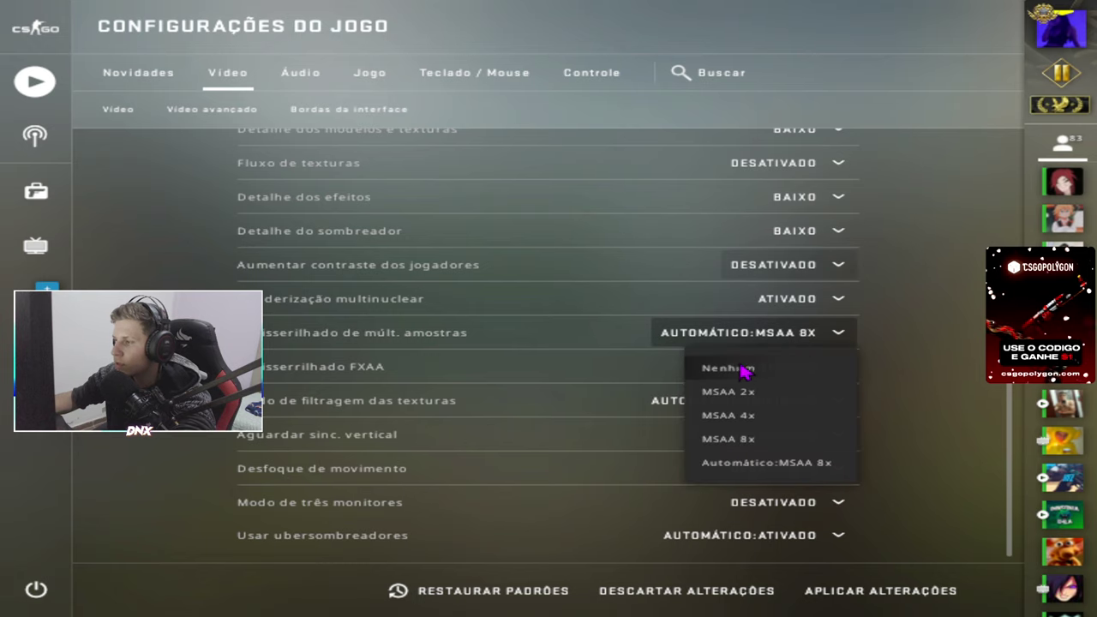
left_click(739, 370)
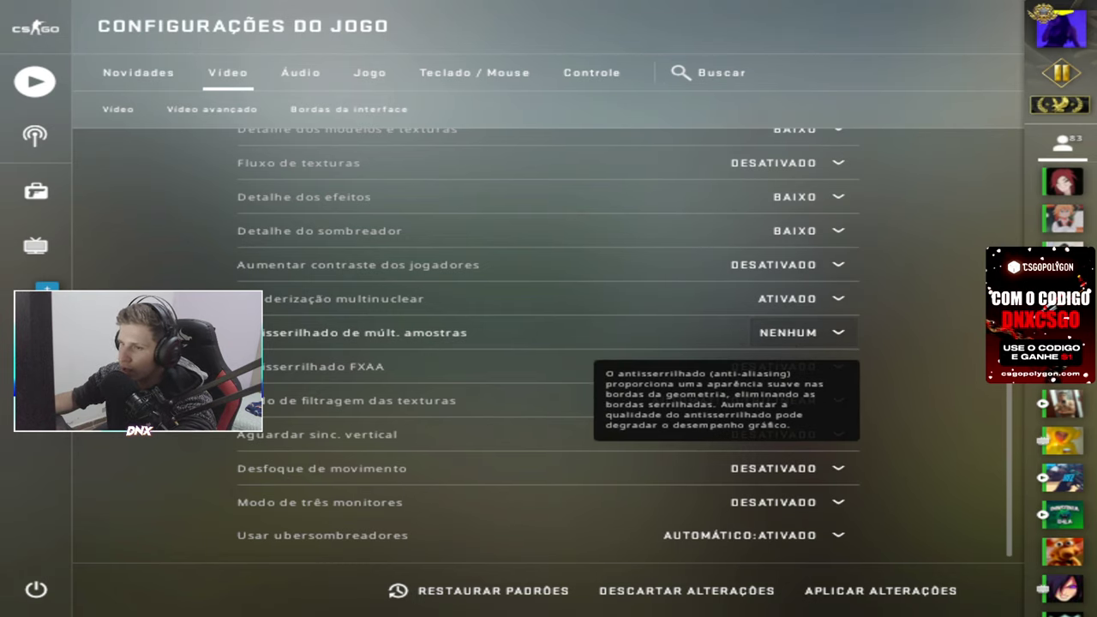
Set the texture filtering mode to Bilinear and check the ubershader option.
scroll(754, 403, "down", 1)
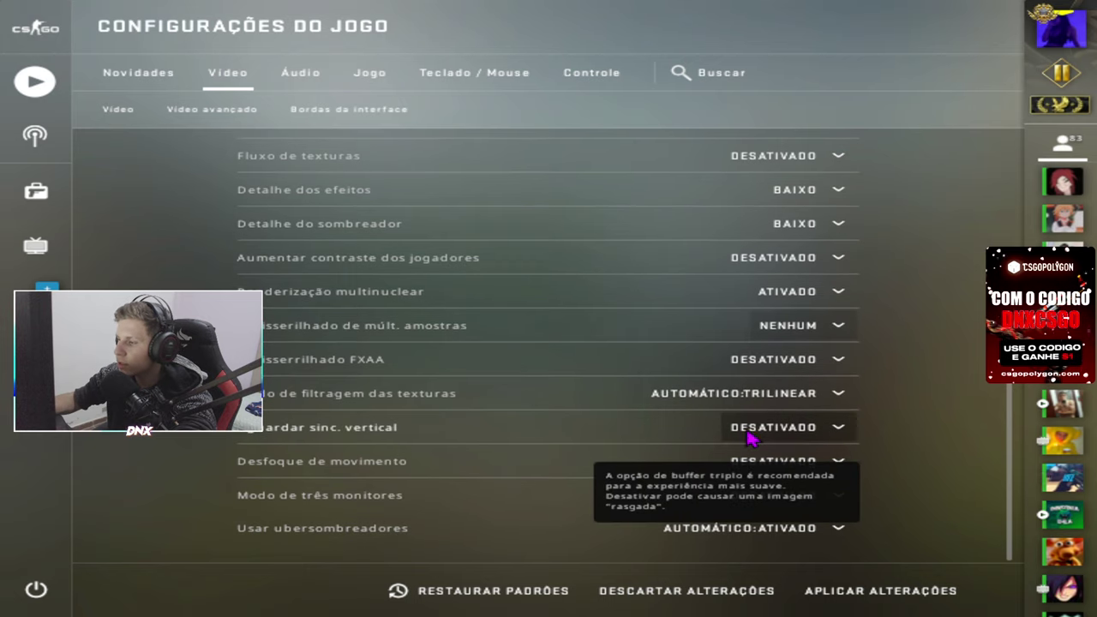
left_click(825, 390)
left_click(720, 426)
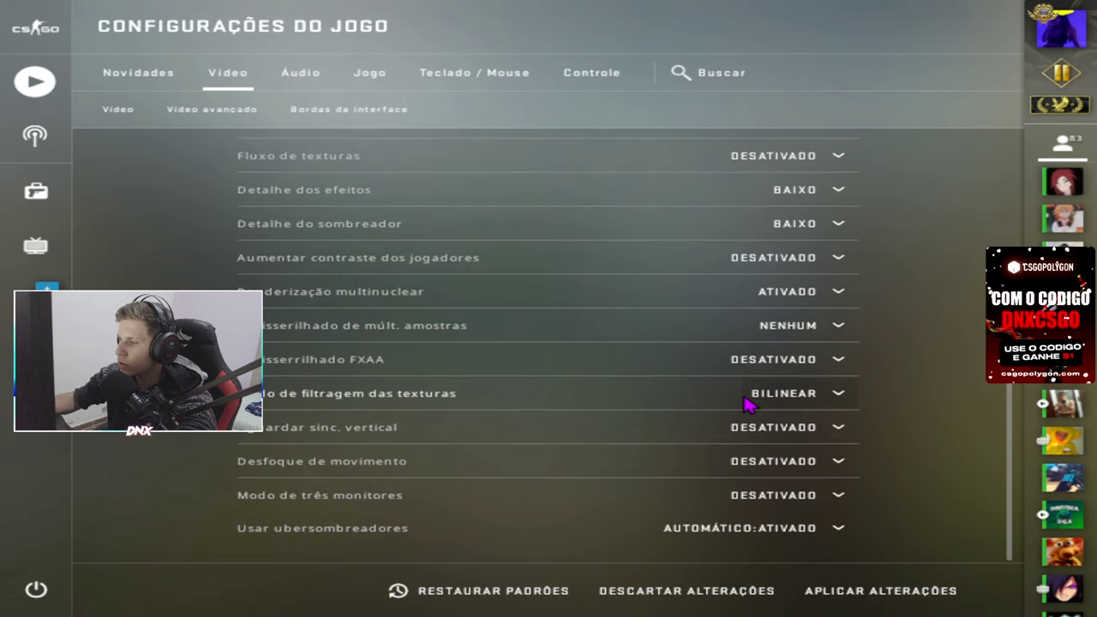
left_click(798, 532)
left_click(800, 533)
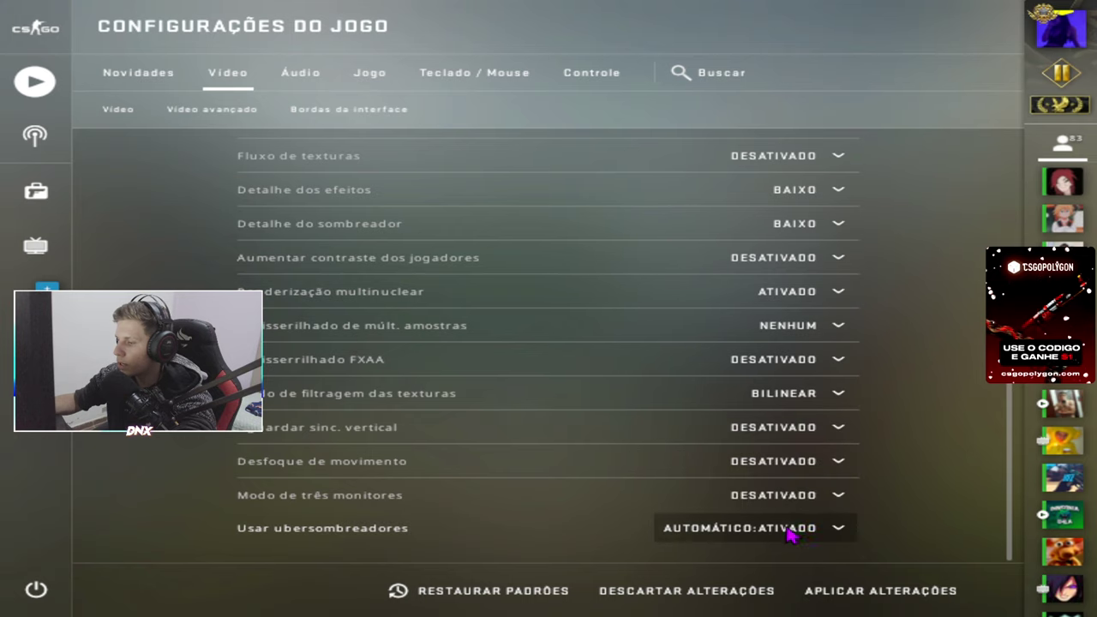
mouse_move(302, 537)
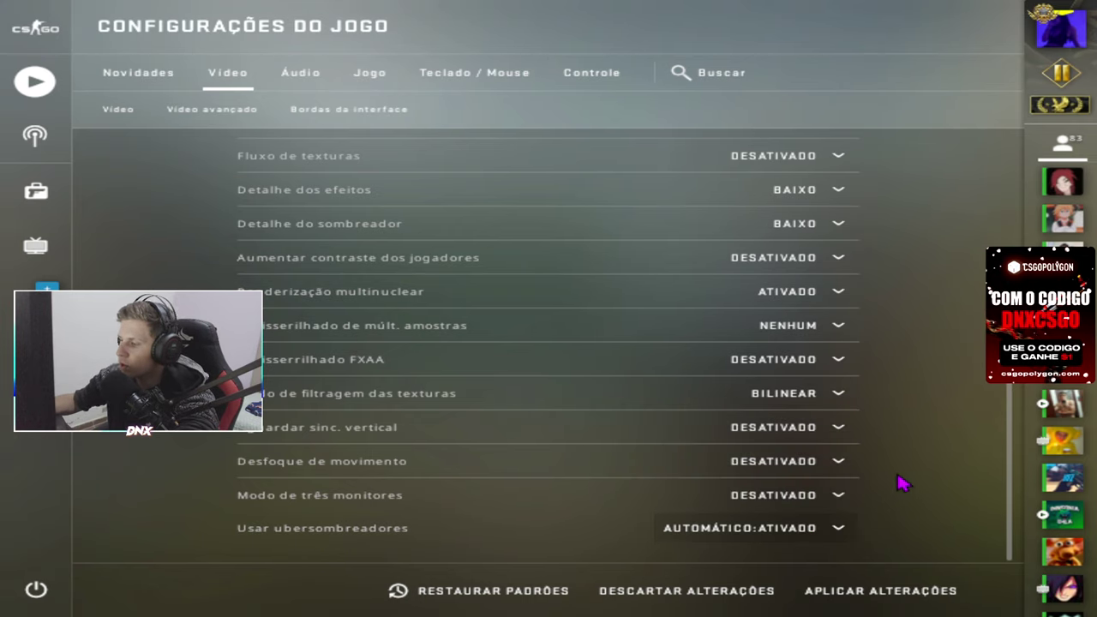
Choose Normal 4:3 as the screen aspect ratio in the basic video settings.
scroll(899, 483, "up", 5)
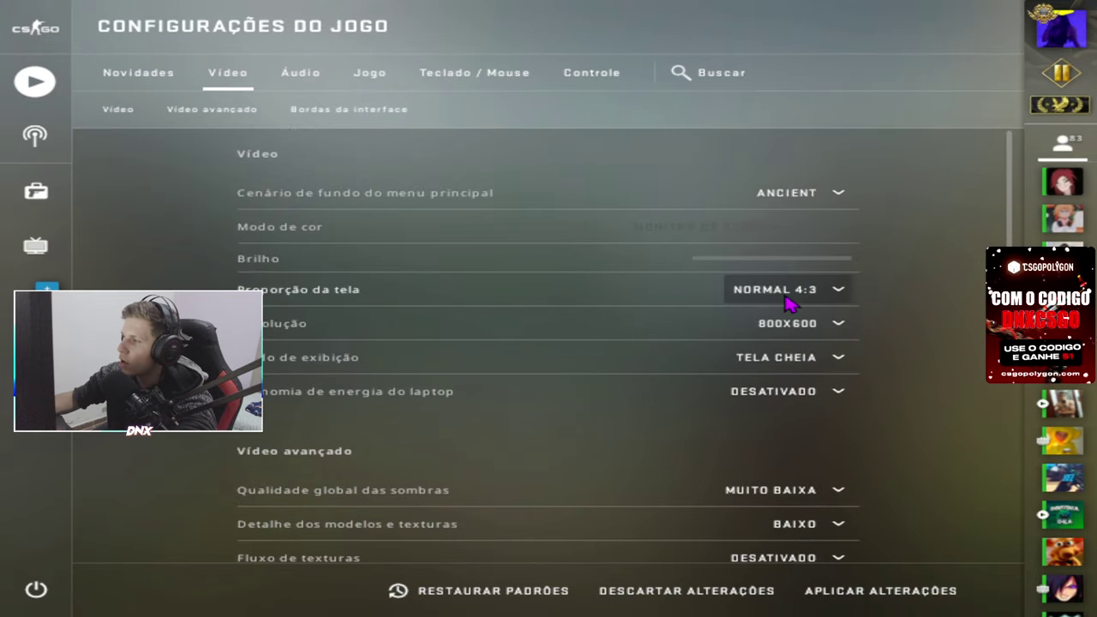
left_click(790, 291)
left_click(787, 329)
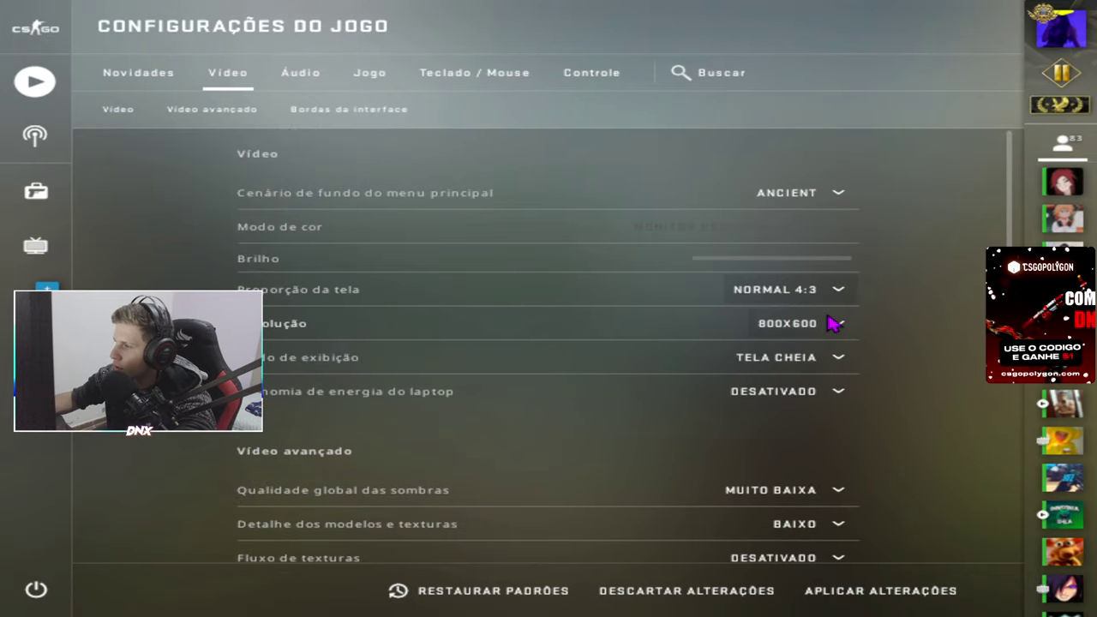
Set the screen resolution to 1280x1080 and apply the video changes.
left_click(835, 323)
left_click(802, 523)
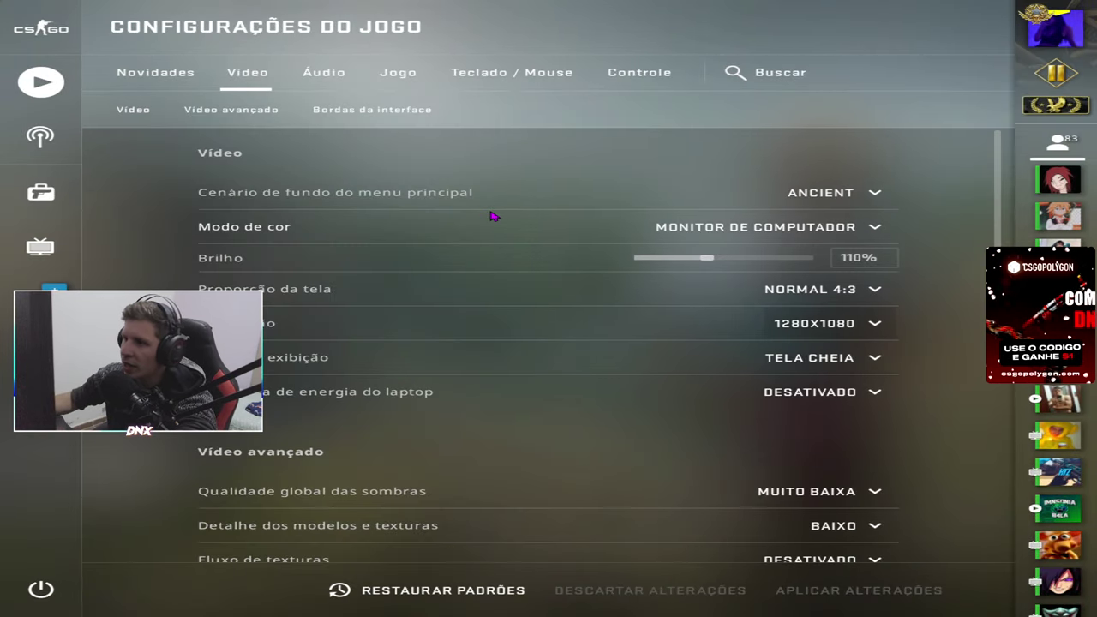
left_click(40, 81)
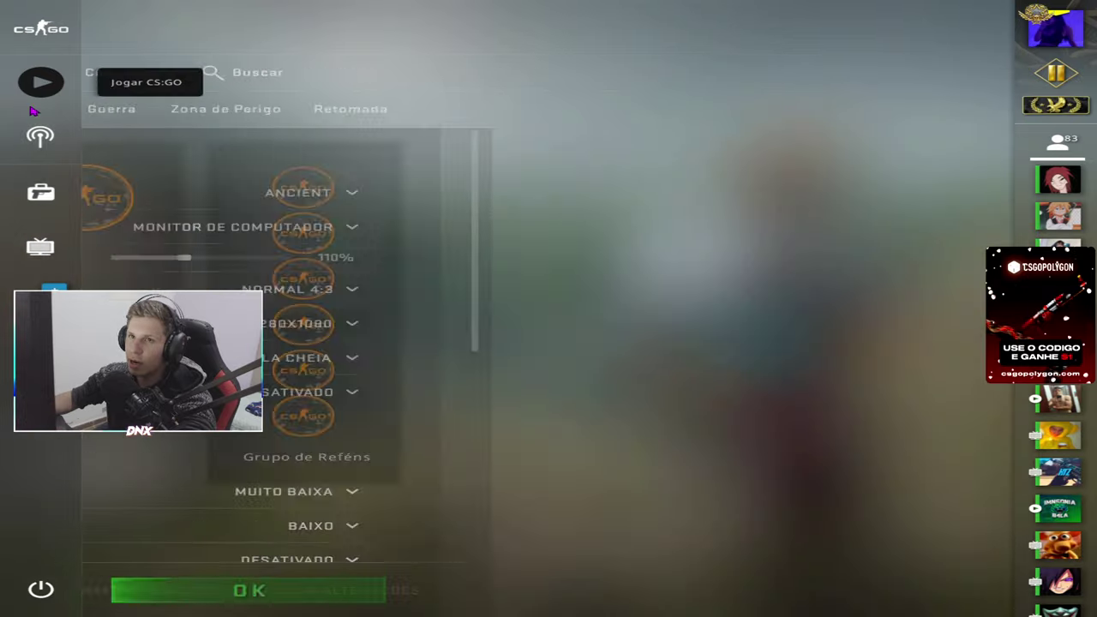
left_click(41, 247)
left_click(40, 325)
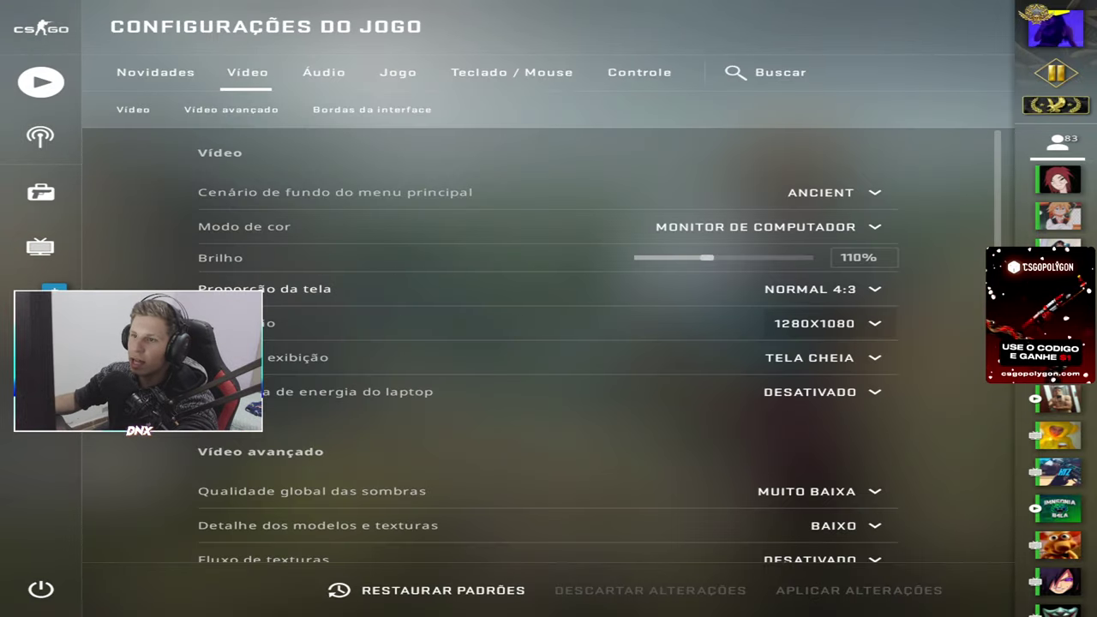
Go to the play page and turn on the performance display with the console command net_graph 1.
left_click(40, 81)
key("grave")
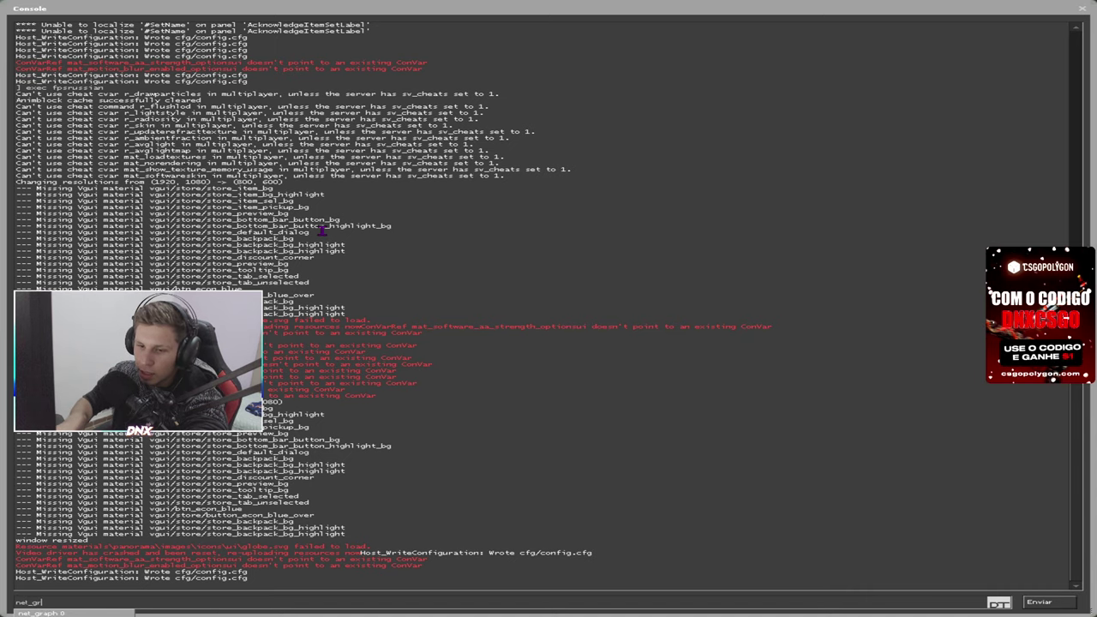
key("Return")
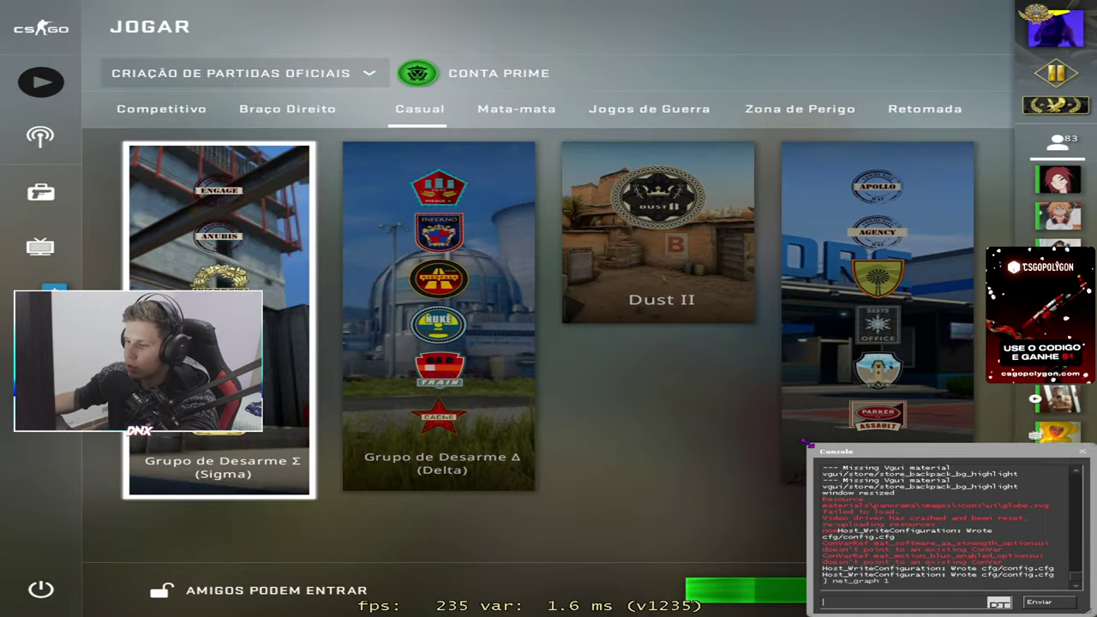
Move the console to the middle of the screen, look up the fps_max command in it, and close the console.
left_click_drag(846, 452, 576, 244)
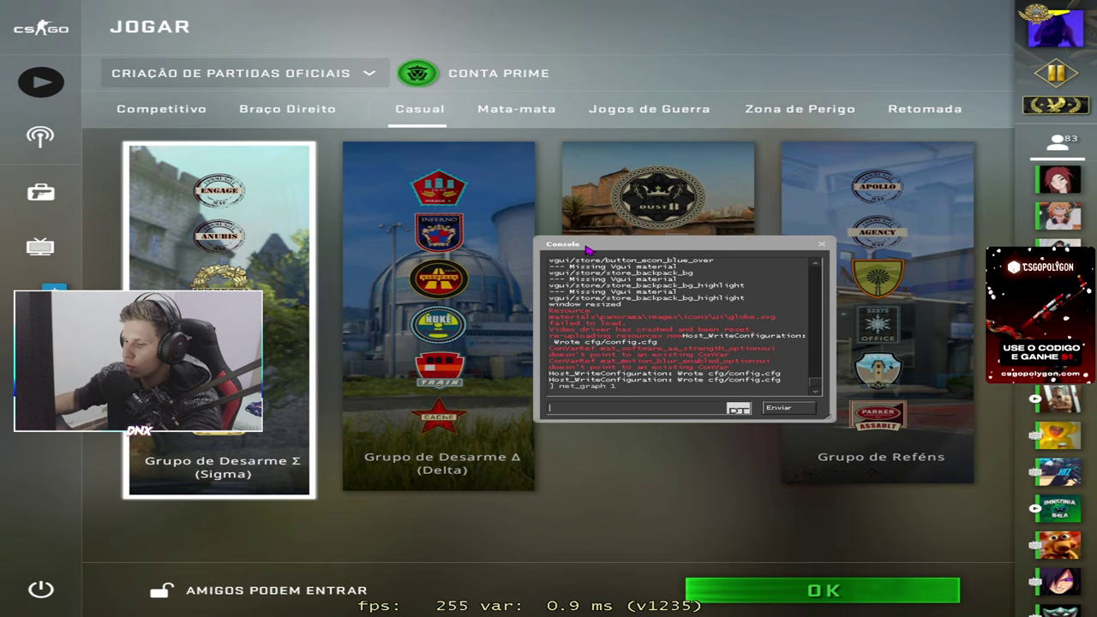
type("fps_max")
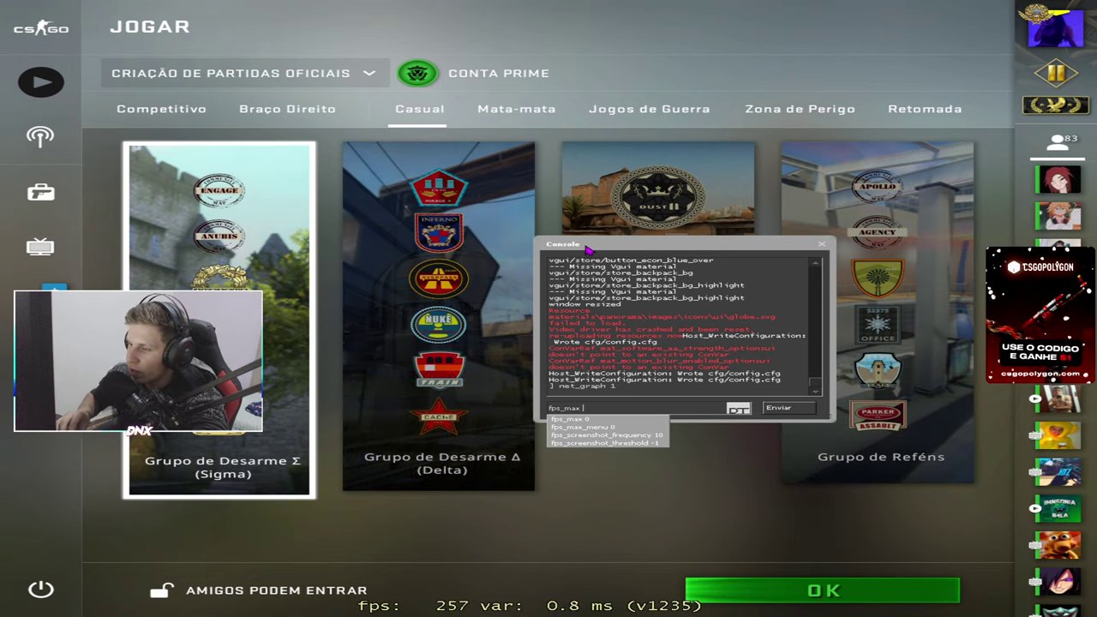
key("Escape")
key("Escape")
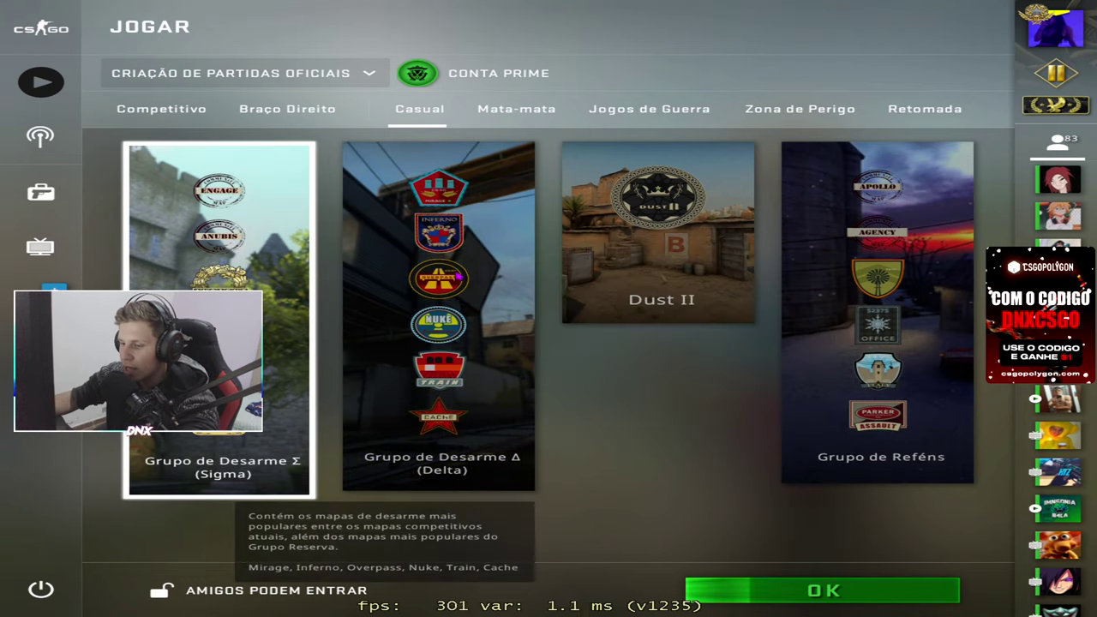
Start the Config Generator workshop map with Bots Fáceis in Personalizado mode.
left_click(40, 82)
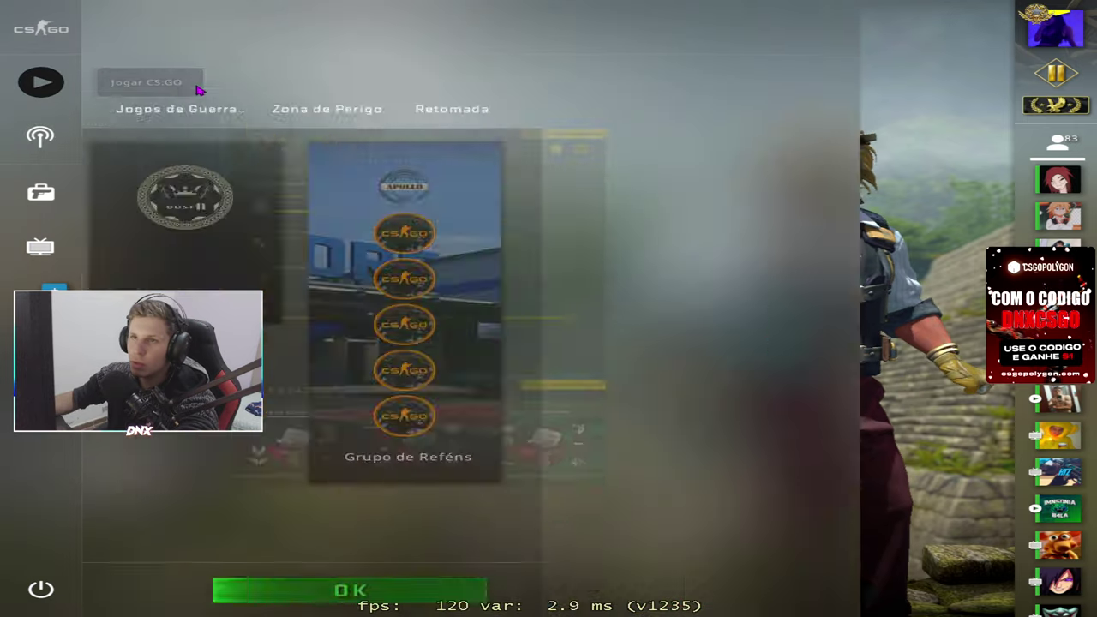
left_click(201, 85)
left_click(172, 178)
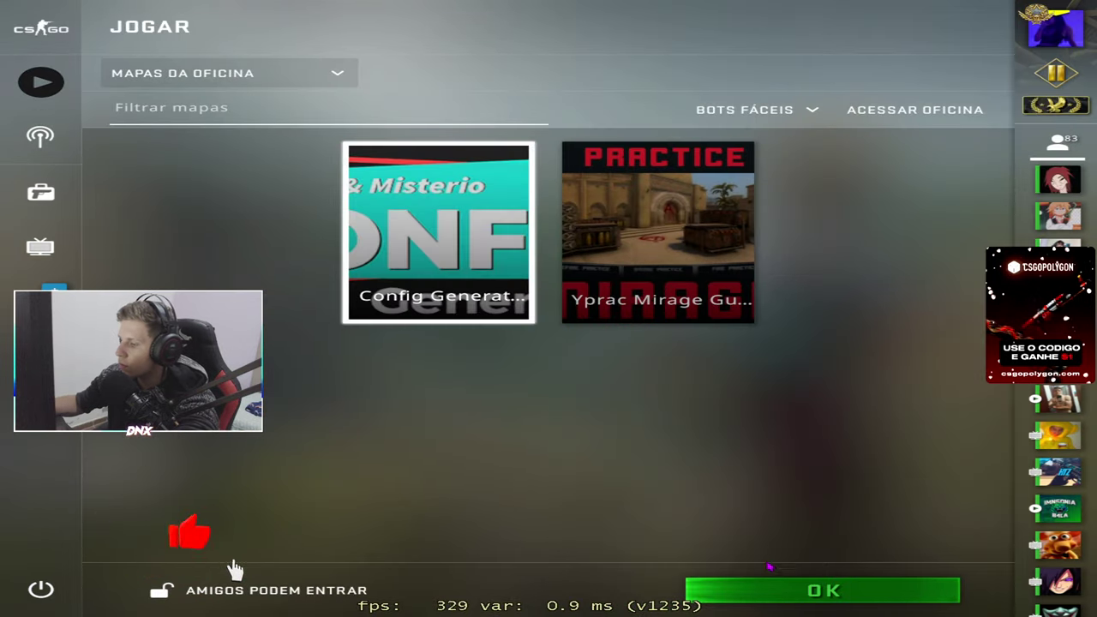
left_click(767, 588)
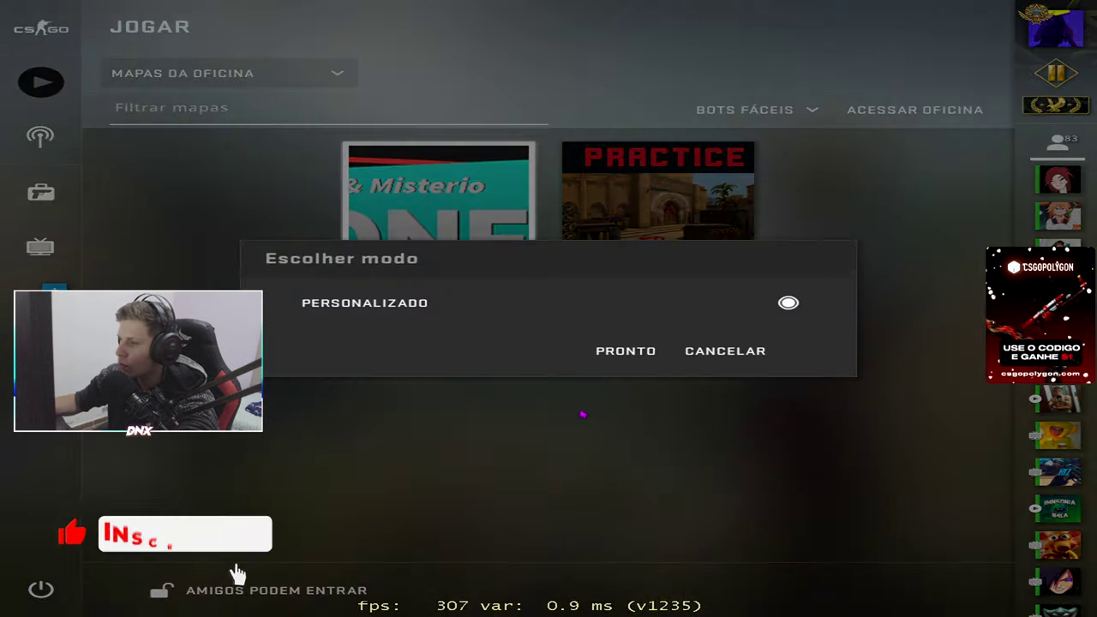
key("Return")
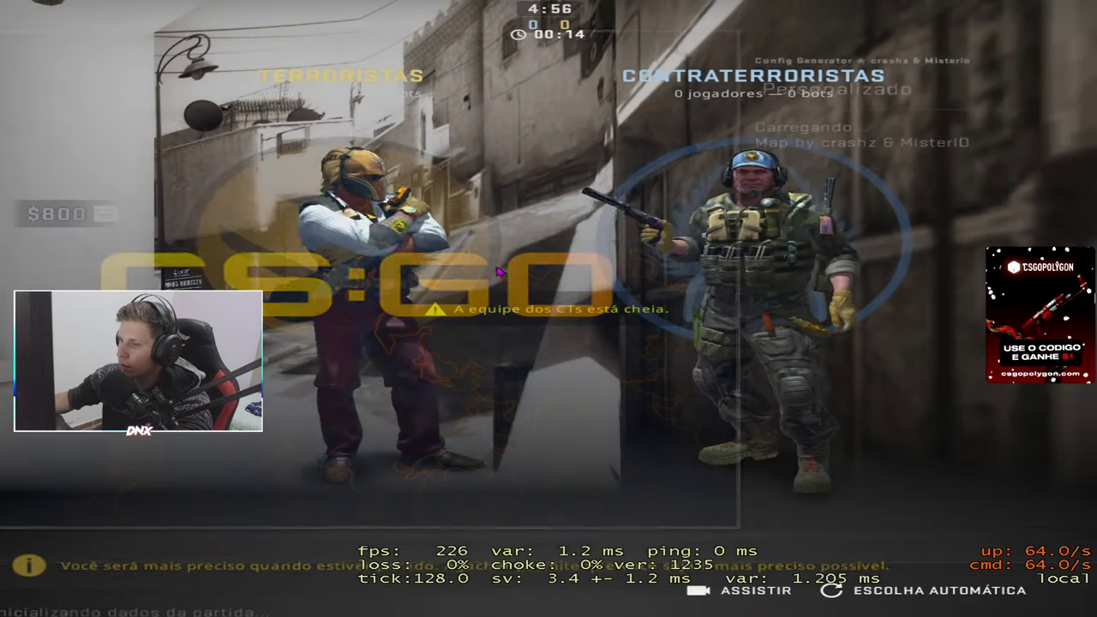
Join the Terroristas team and walk forward to the Configs panel.
left_click(511, 269)
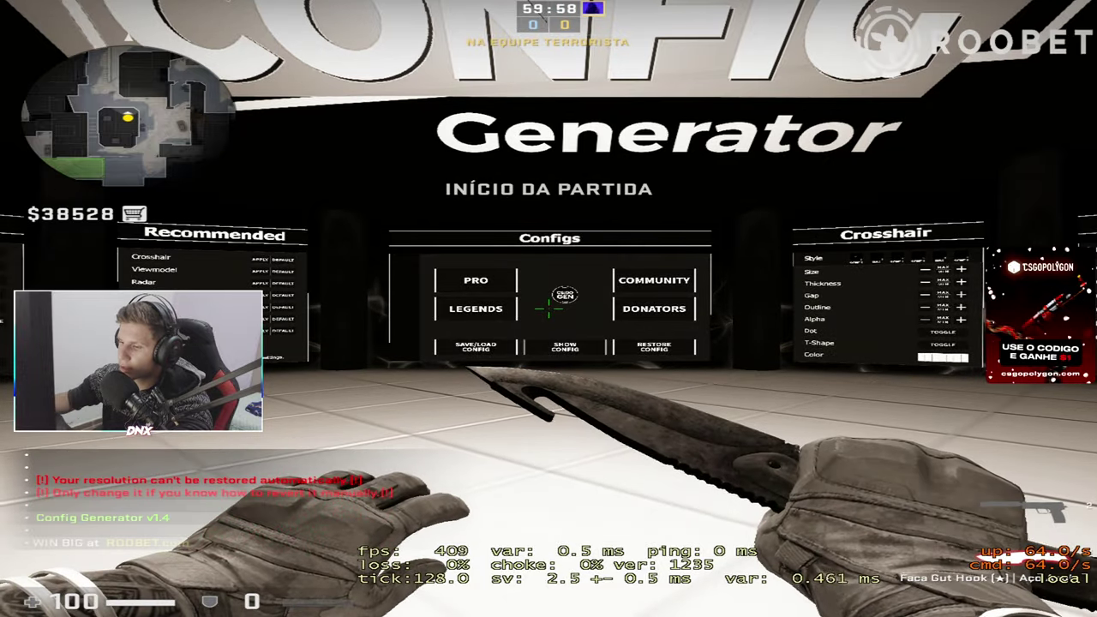
key("w")
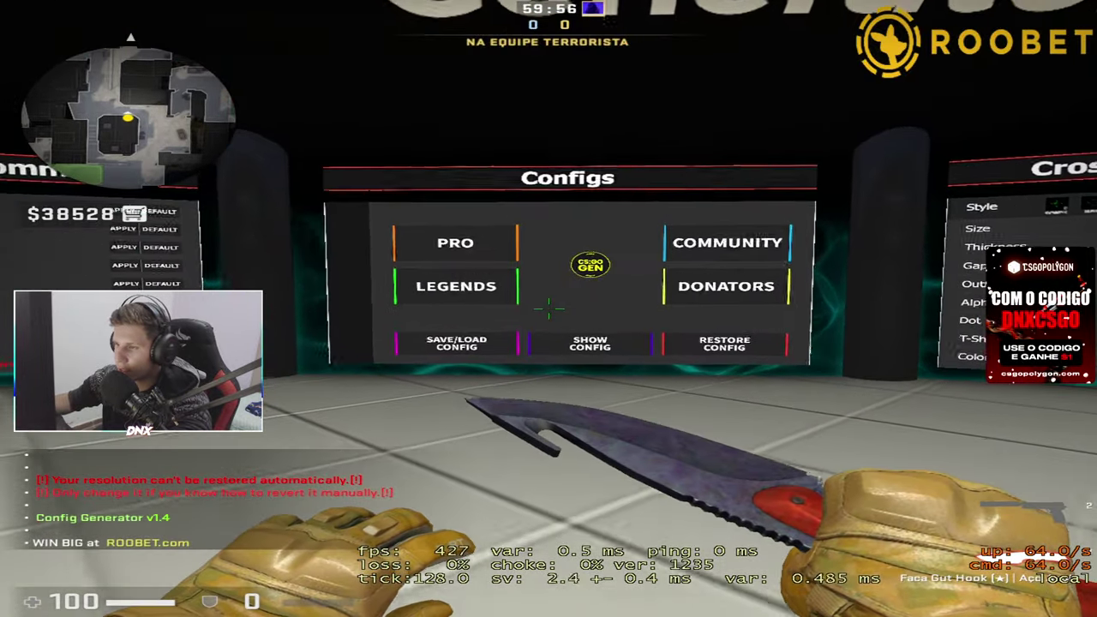